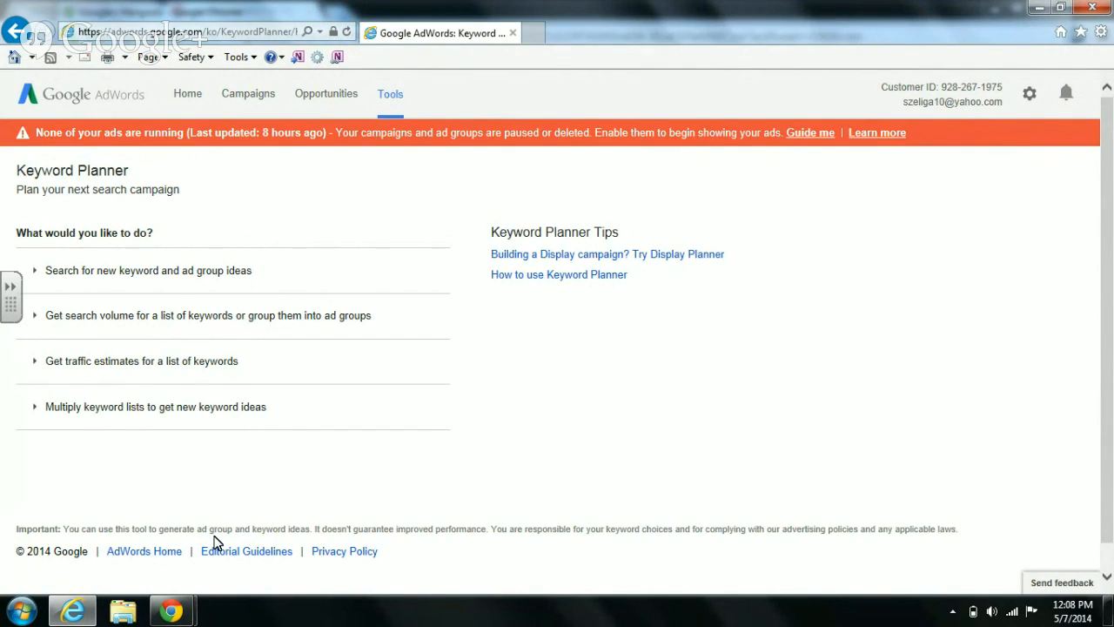
- Clear the other windows away and expand the 'Search for new keyword and ad group ideas' form
click(1036, 7)
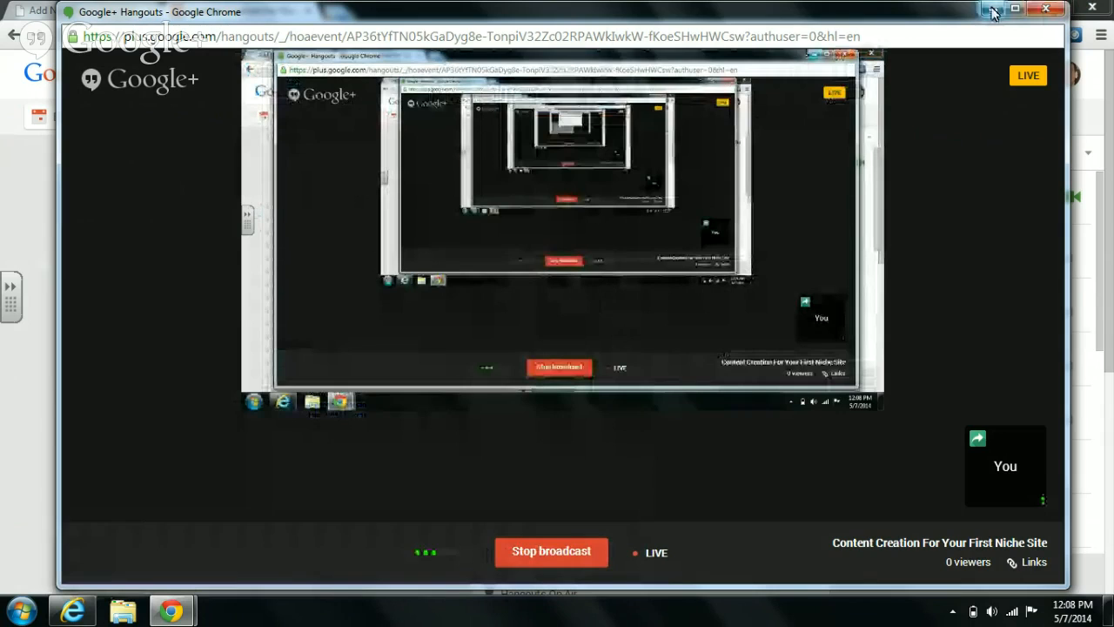
click(992, 11)
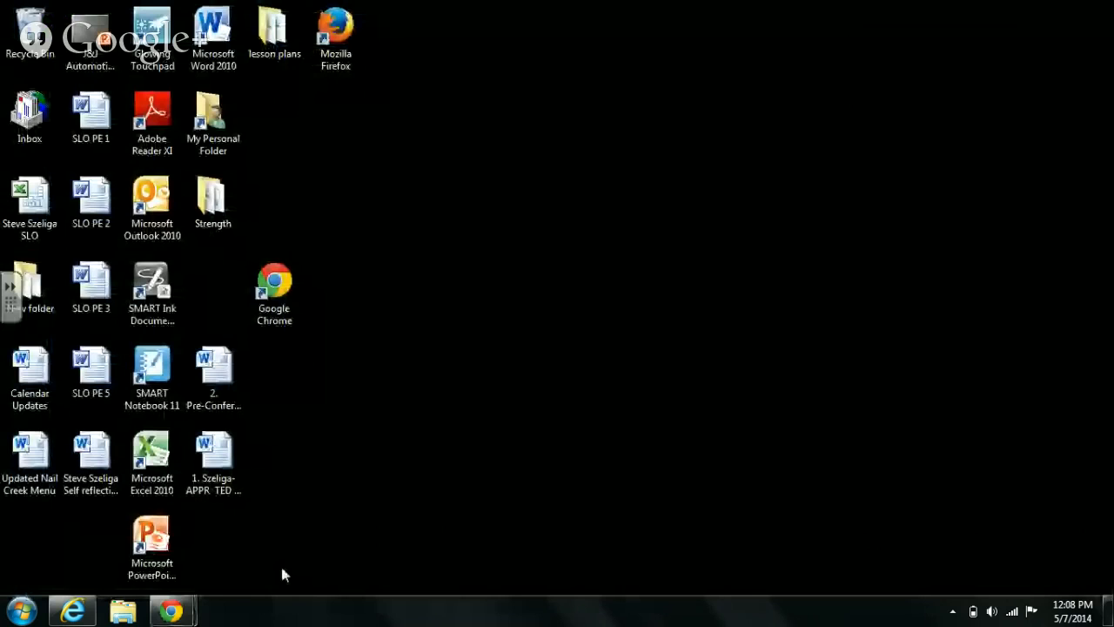
click(73, 613)
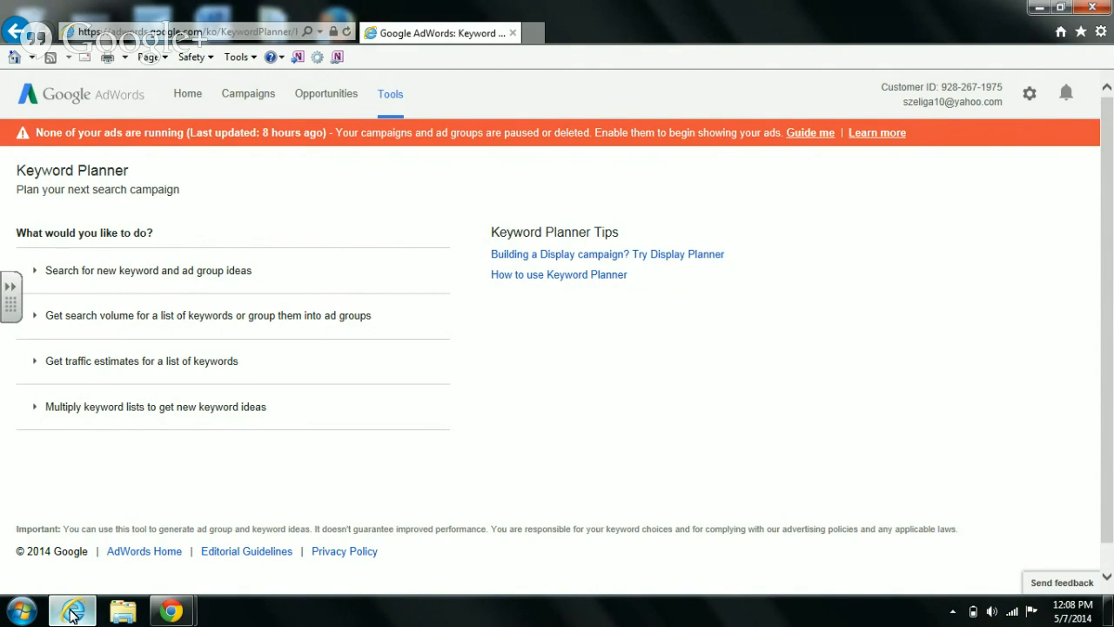
click(135, 280)
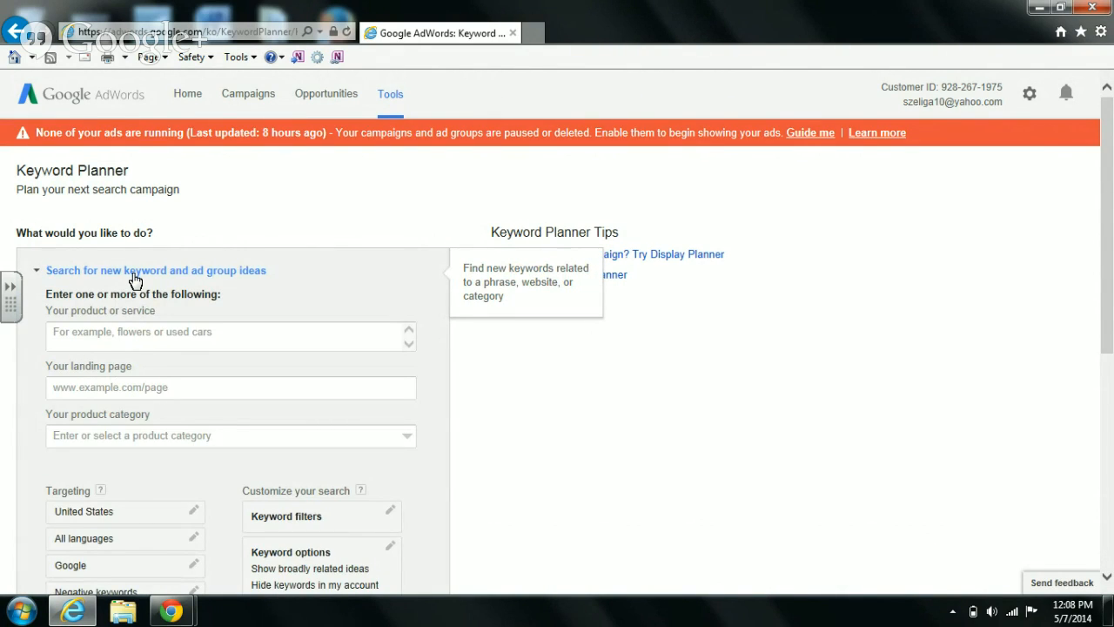
click(190, 339)
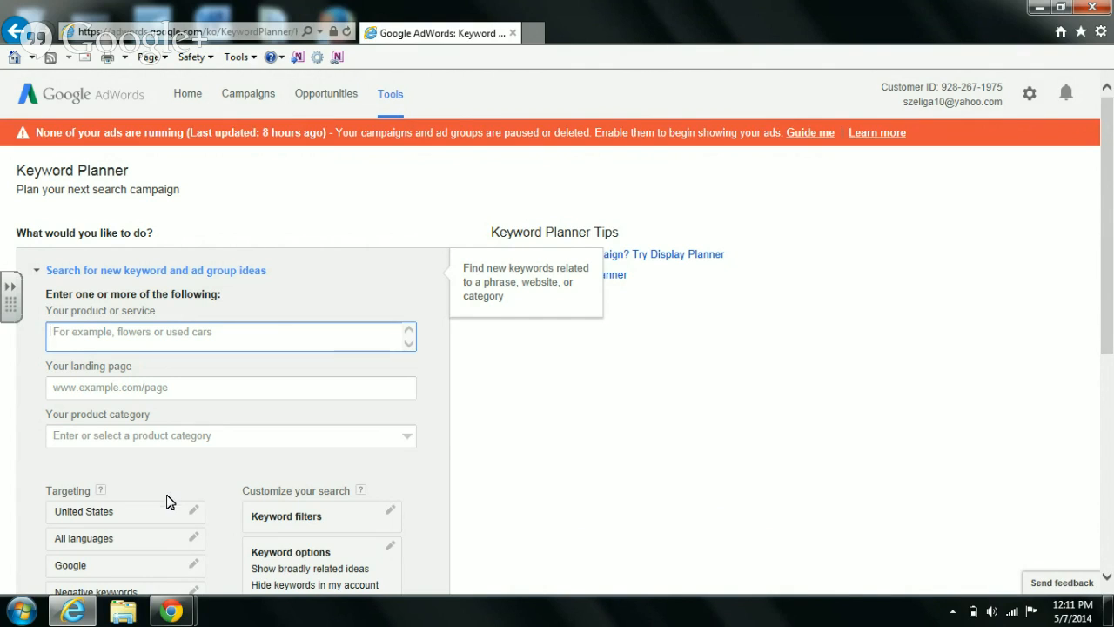
- Open a blank new Chrome tab with an empty omnibox, then minimize Chrome back to Keyword Planner
mouse_move(197, 612)
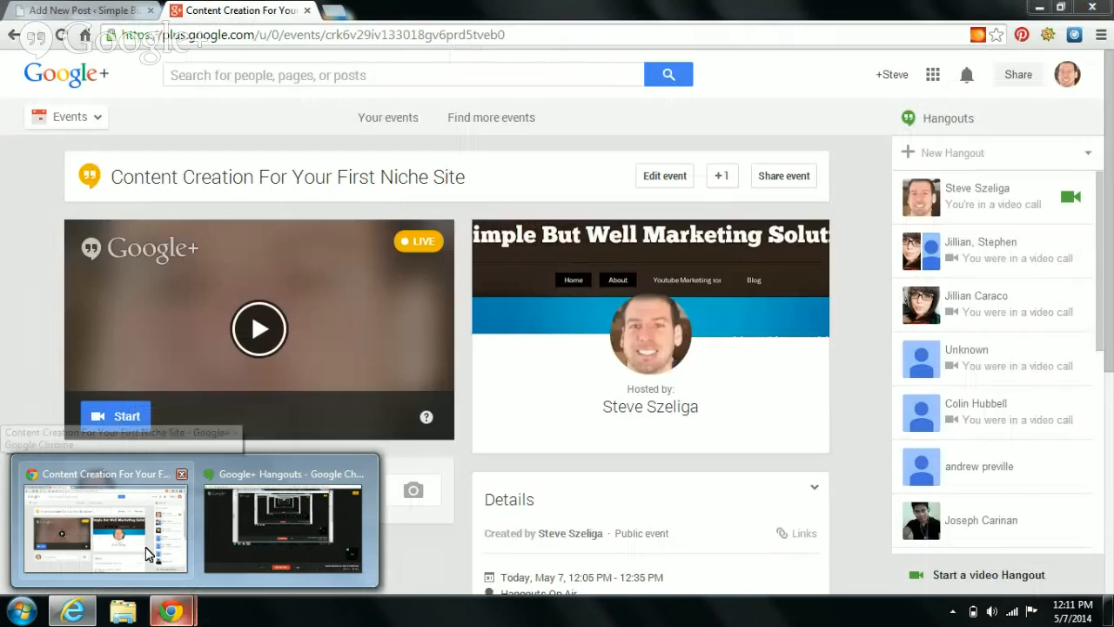
click(148, 553)
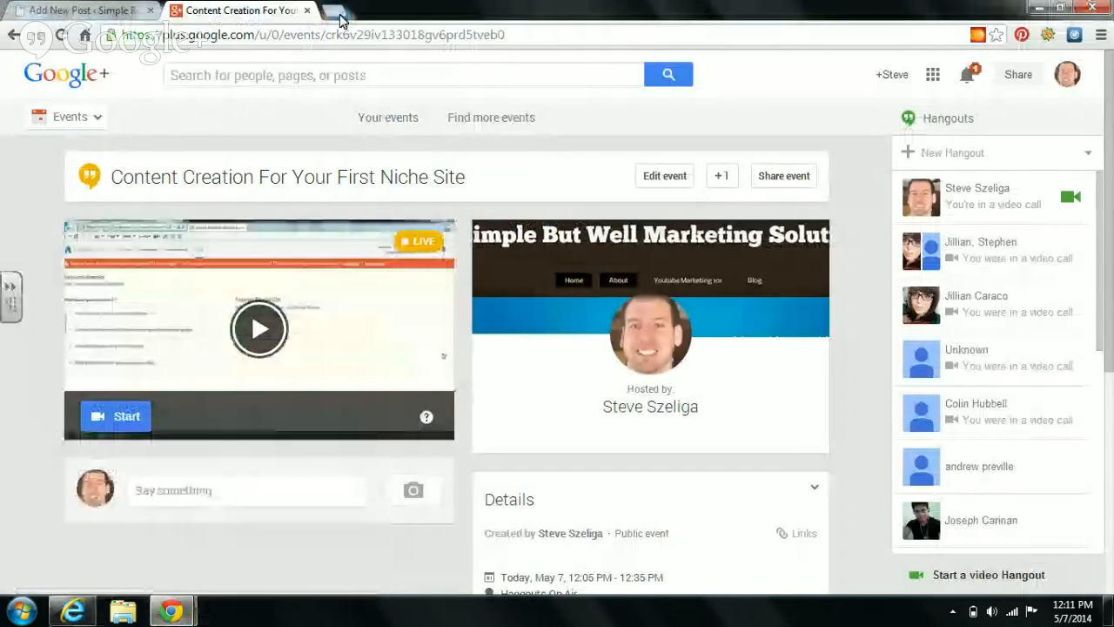
click(338, 14)
text(d)
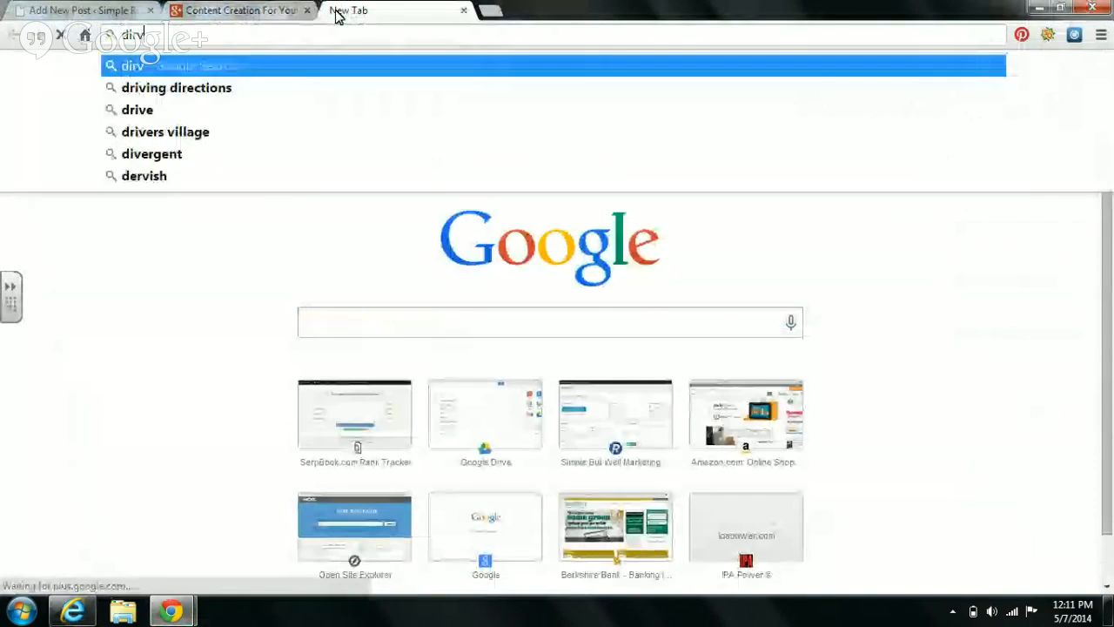
text(rive)
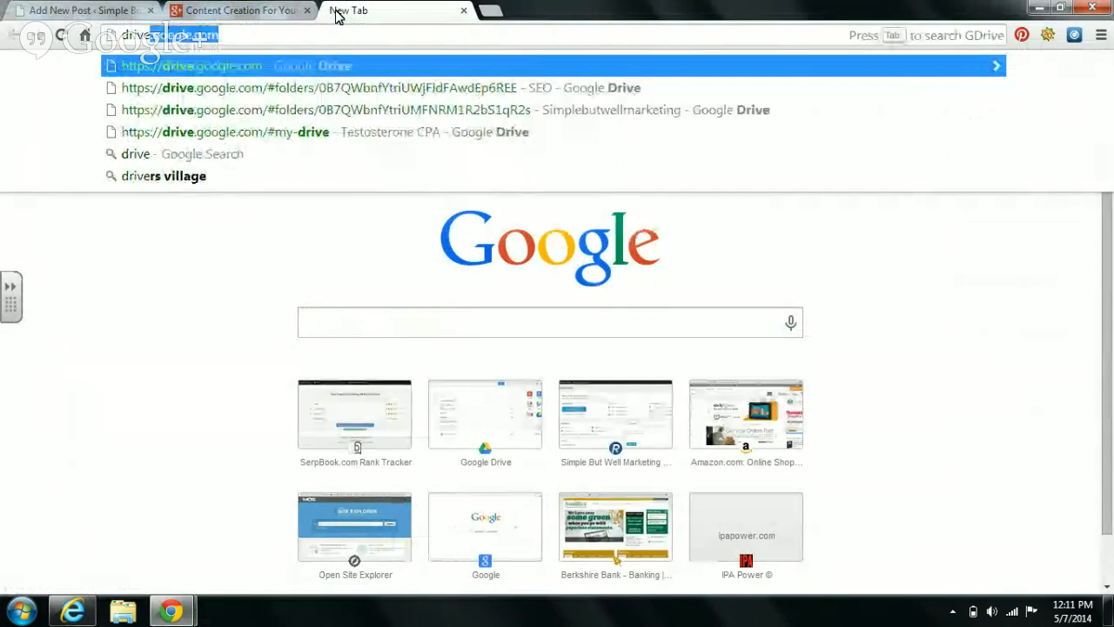
key(BackSpace)
key(BackSpace)
key(BackSpace)
key(BackSpace)
key(BackSpace)
key(BackSpace)
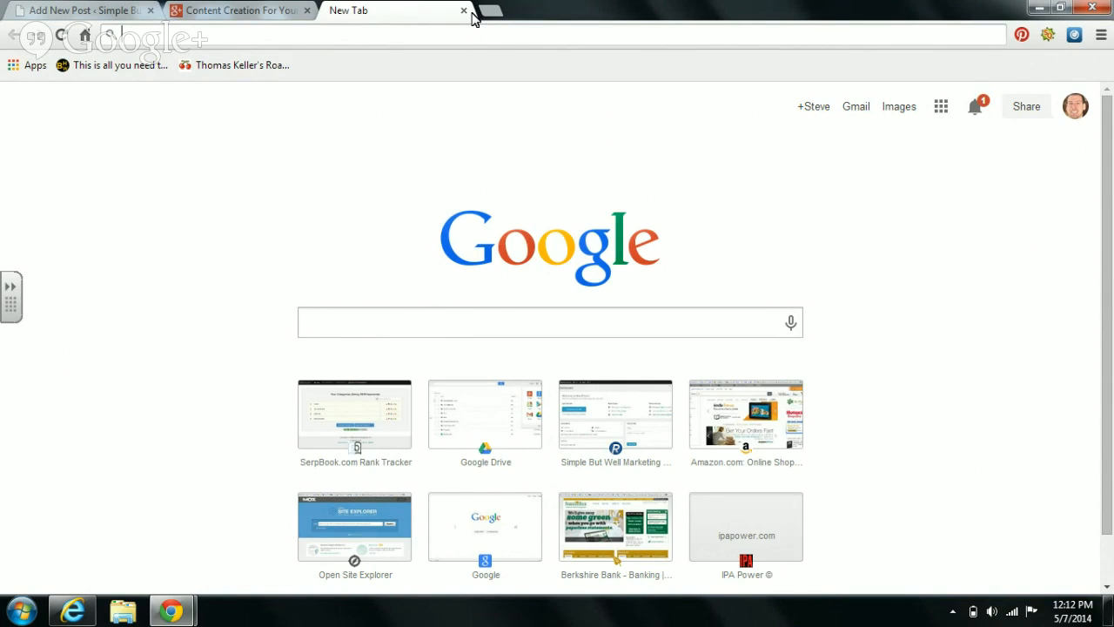
click(1039, 8)
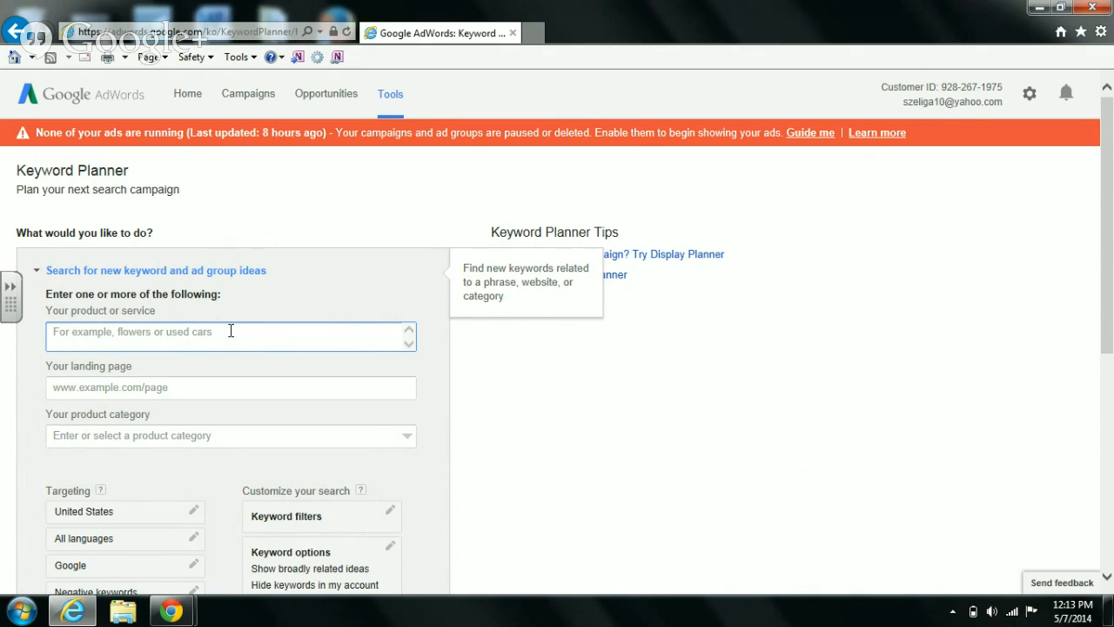
- Enter 'muscle building' as the product or service and request keyword ideas
text(muscle)
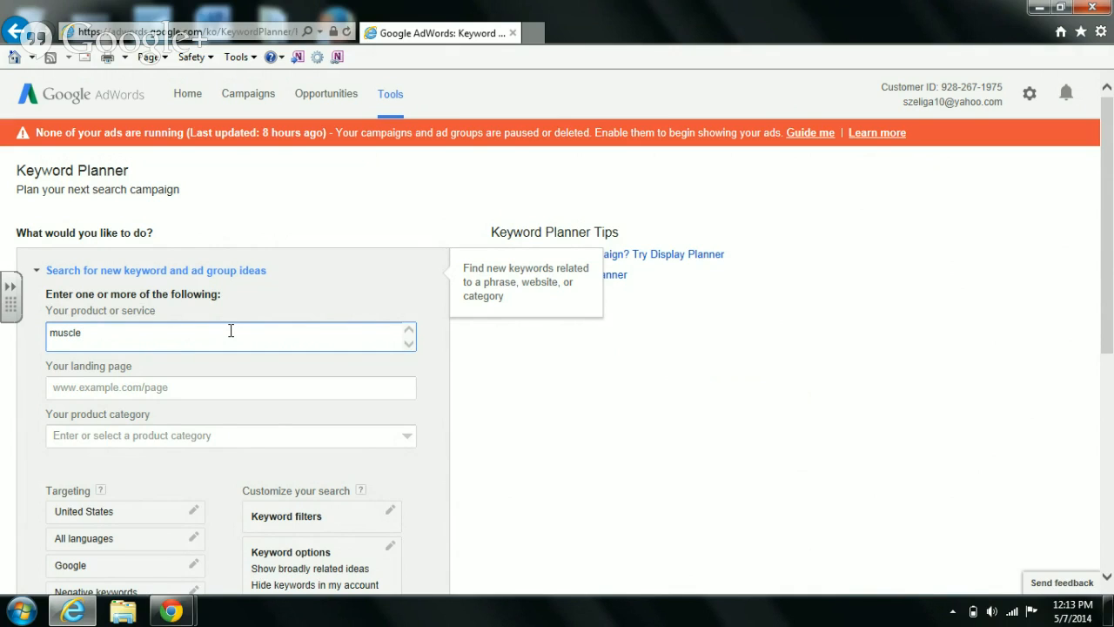
text( building)
scroll(369, 510, down, 3)
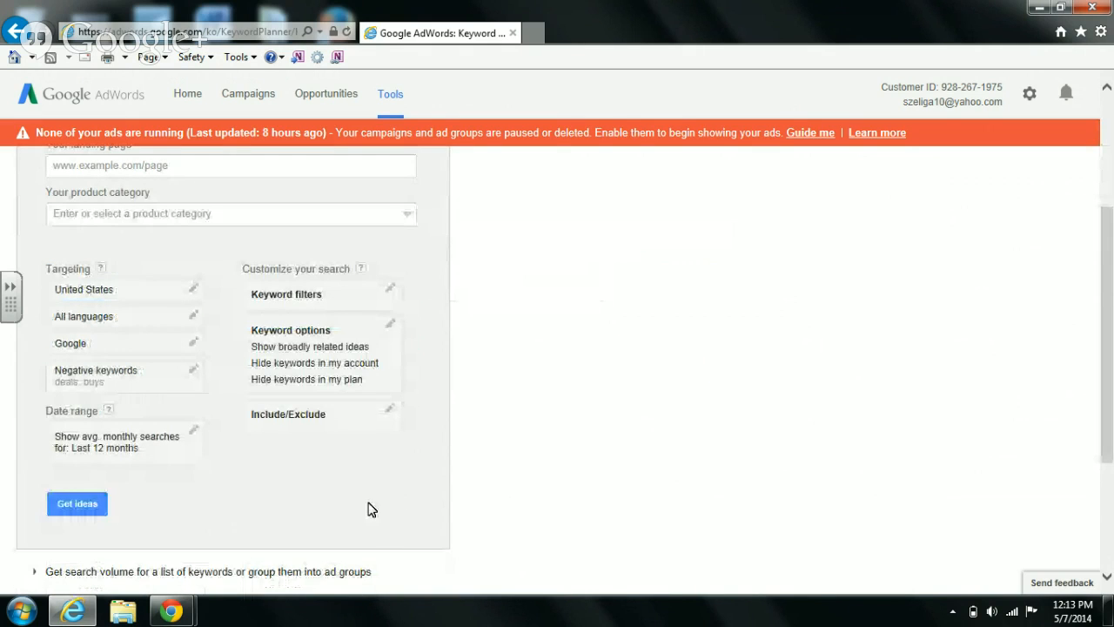
click(73, 504)
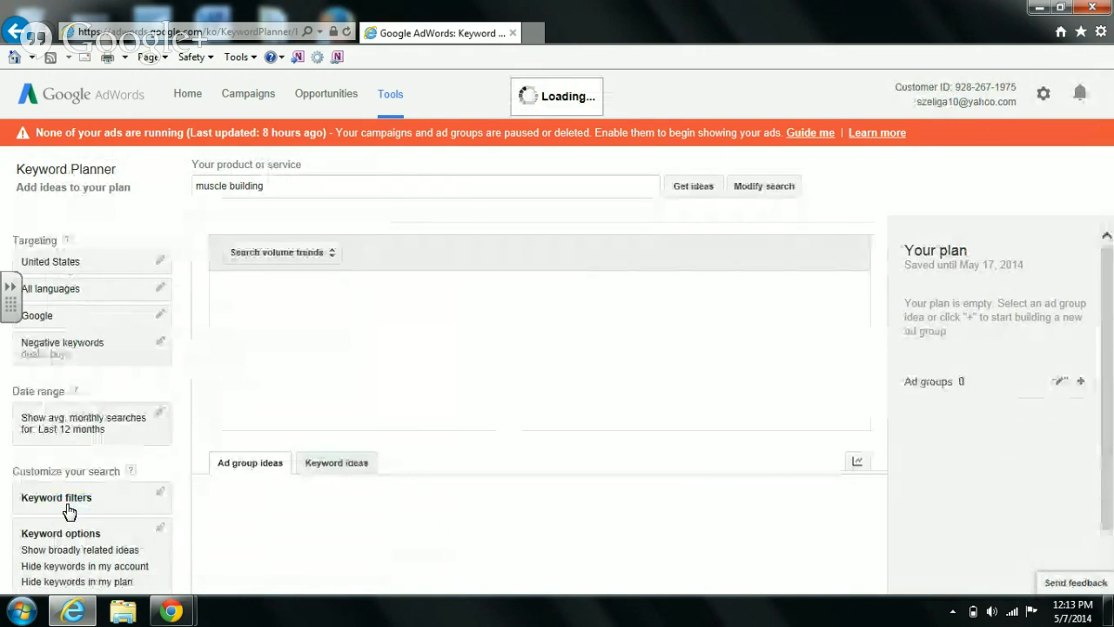
- Switch to the Keyword ideas tab and scroll through the 801 muscle building ideas
click(334, 465)
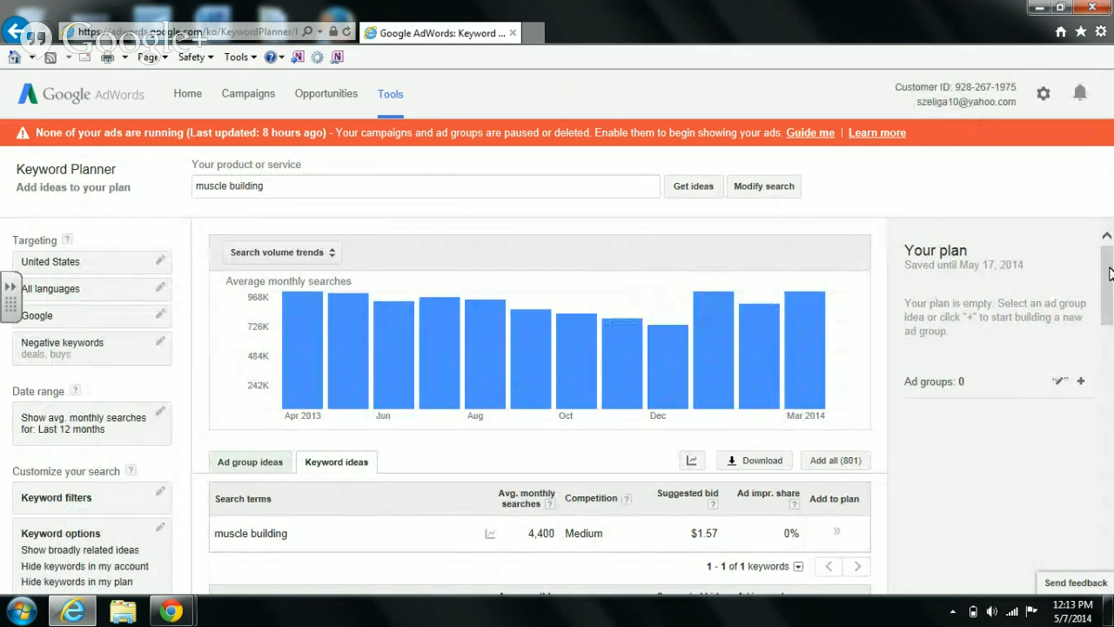
drag(1108, 274, 1110, 328)
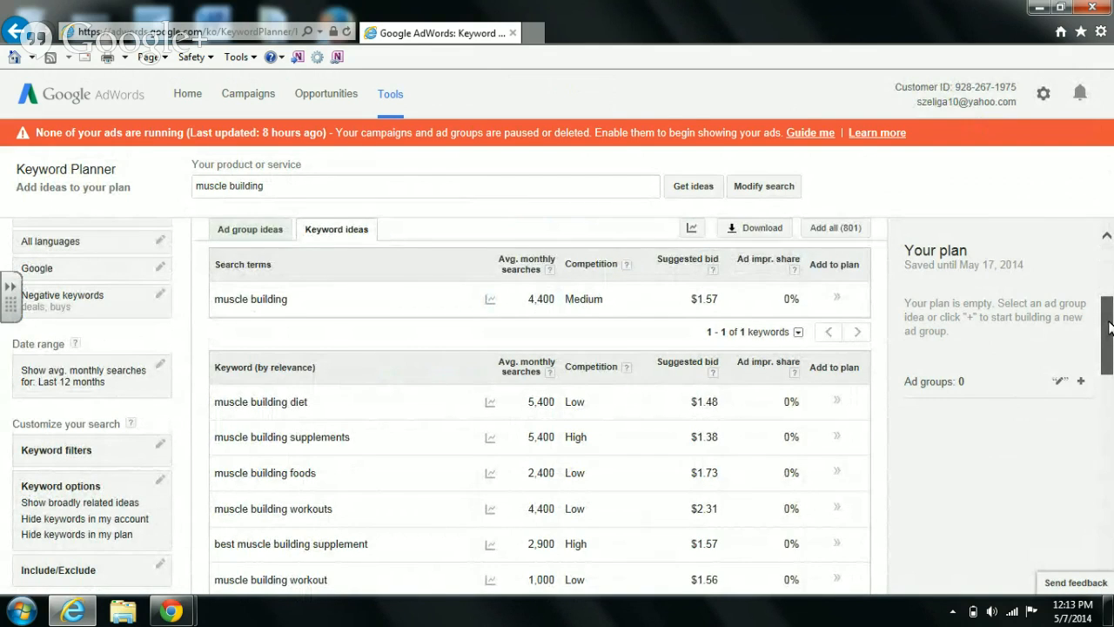
drag(1108, 328, 1107, 349)
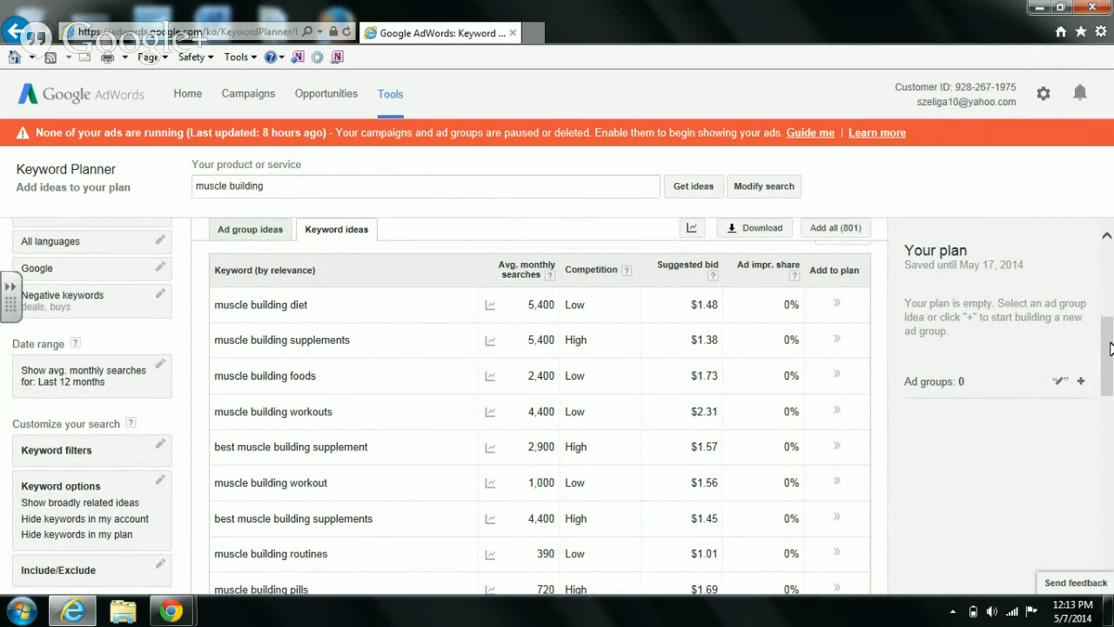
drag(1109, 374, 1111, 482)
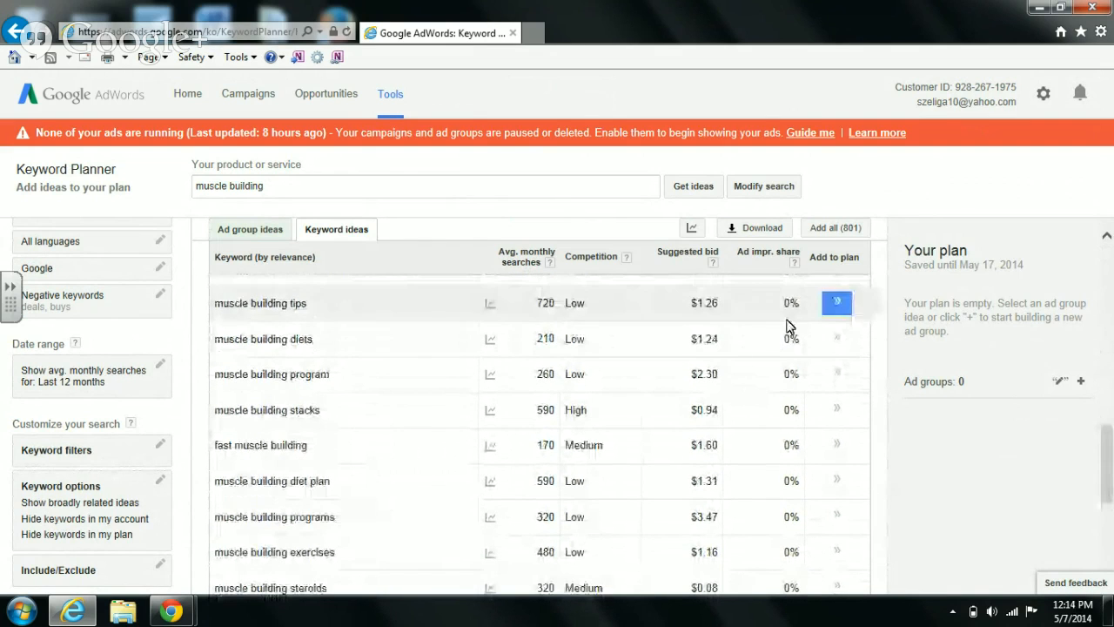
- Sort ideas by average monthly searches and pick out 'how to gain muscle' (9,900 searches)
click(530, 259)
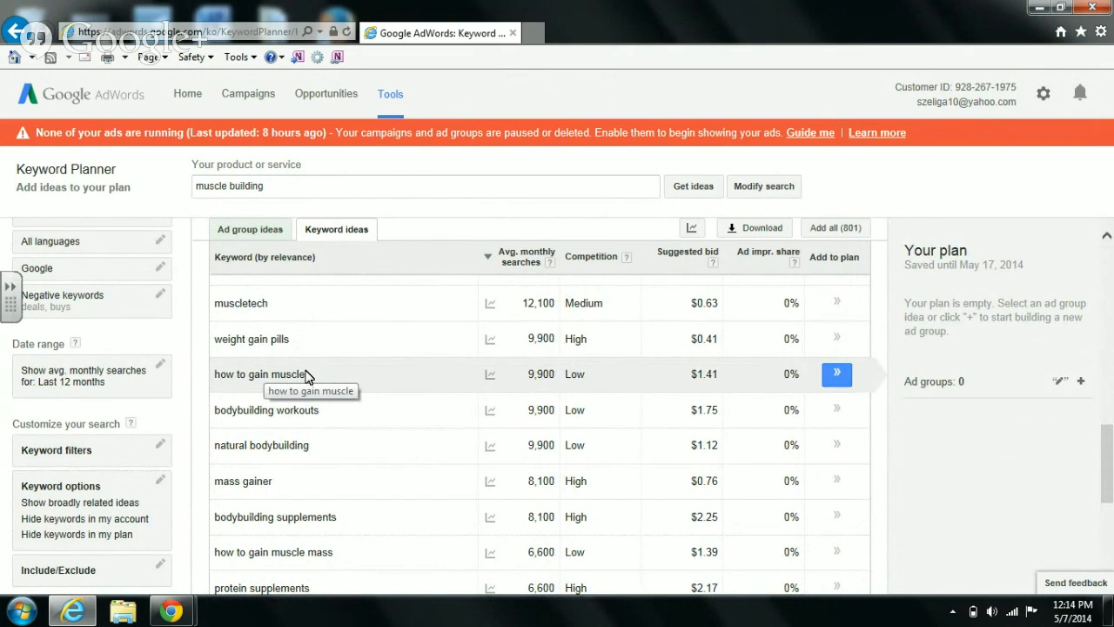
drag(305, 373, 219, 390)
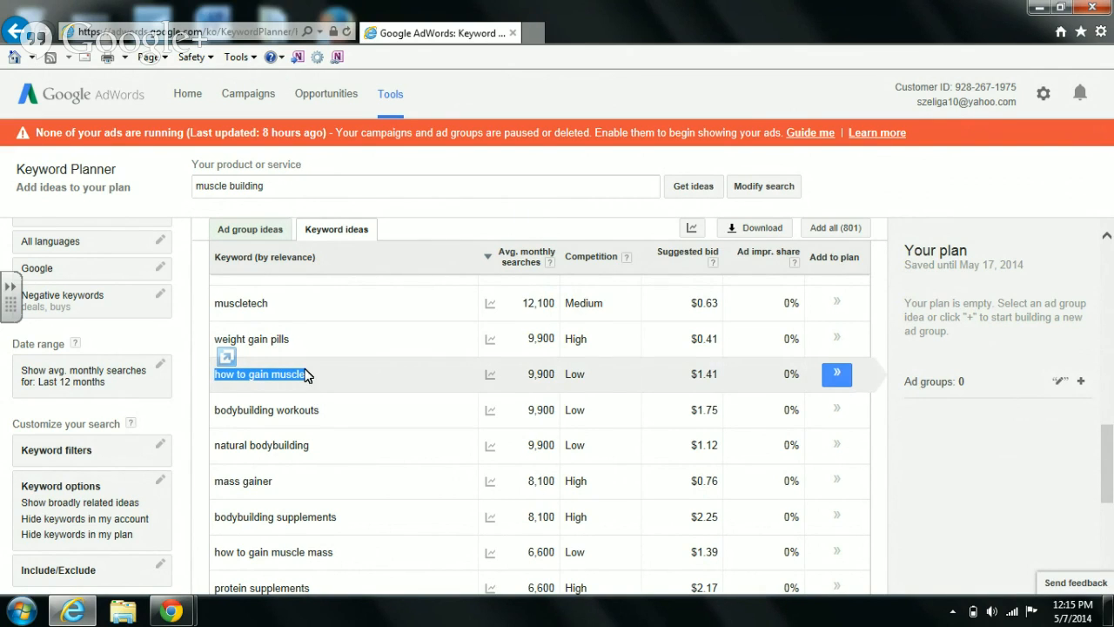
click(271, 186)
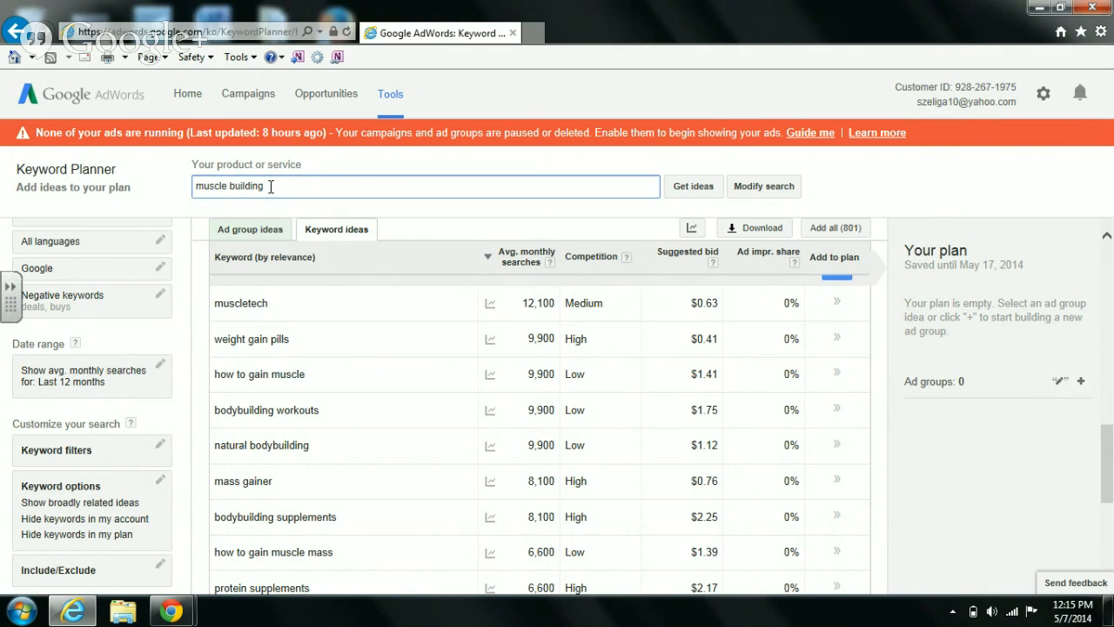
- Replace the seed keyword with 'how to gain muscle' and browse its 800 keyword ideas
key(BackSpace)
key(BackSpace)
key(BackSpace)
key(BackSpace)
key(BackSpace)
key(BackSpace)
key(BackSpace)
key(BackSpace)
key(BackSpace)
key(BackSpace)
key(BackSpace)
key(BackSpace)
key(BackSpace)
key(BackSpace)
key(BackSpace)
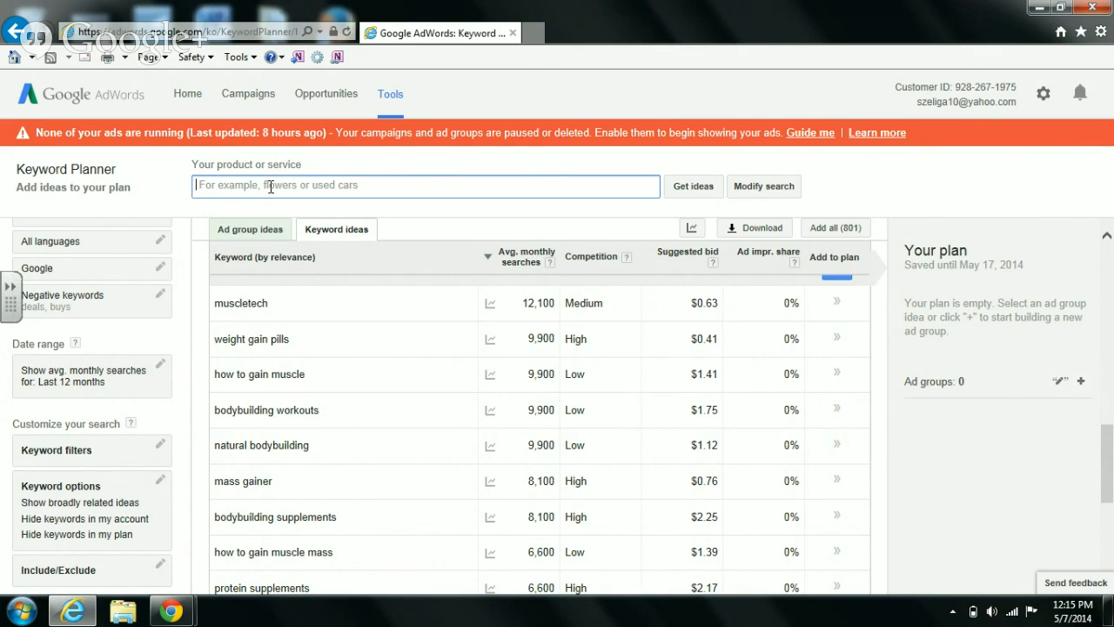
click(271, 186)
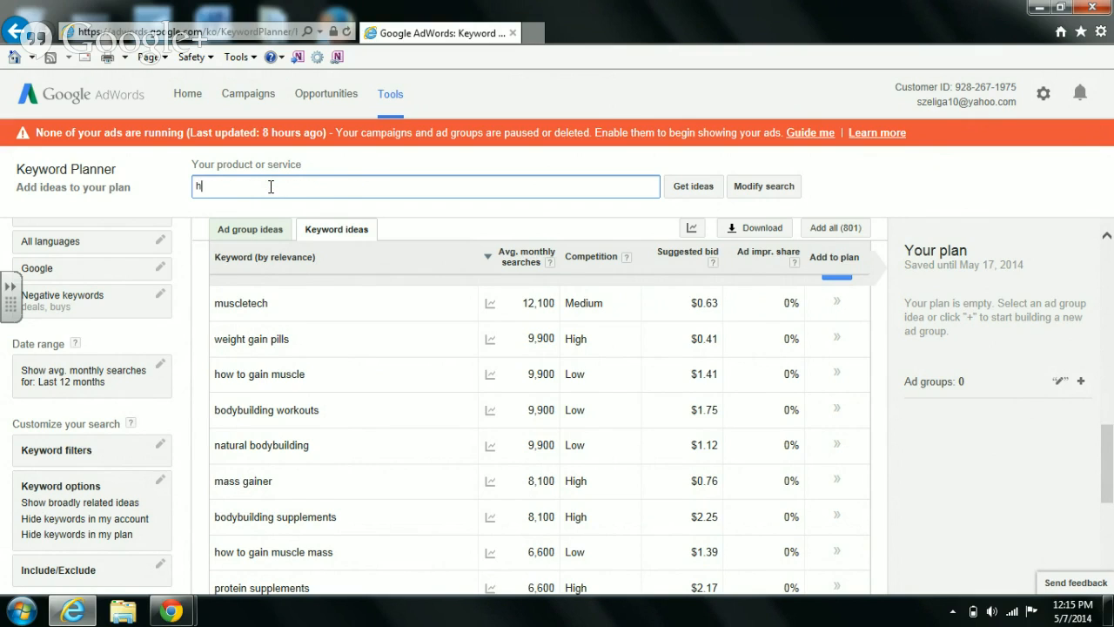
text(how to gain muscle)
key(Return)
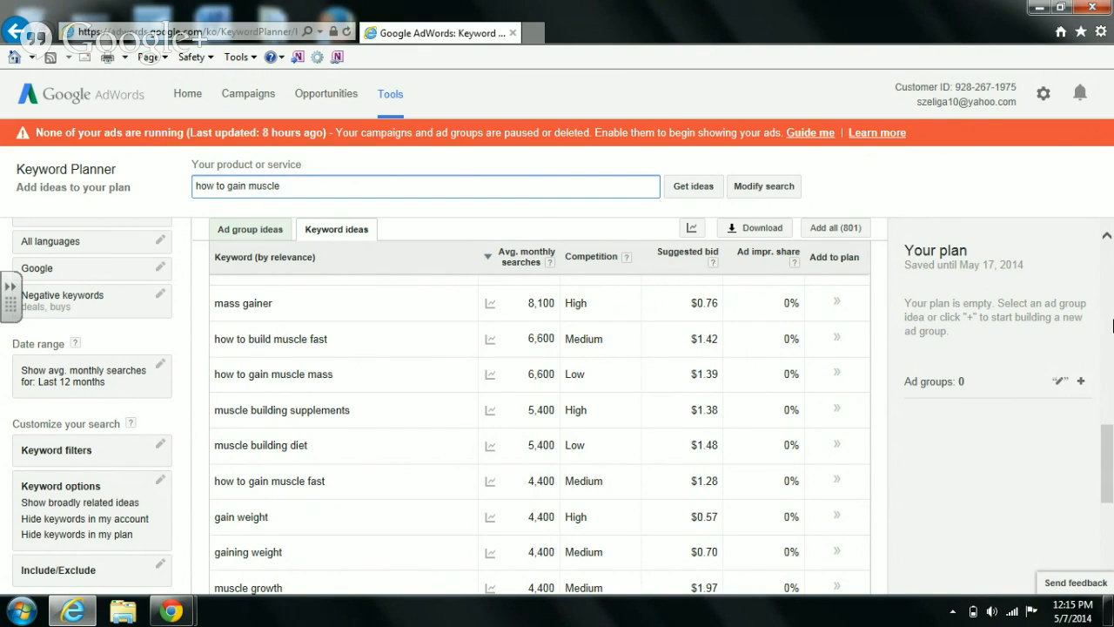
drag(1107, 460, 1106, 533)
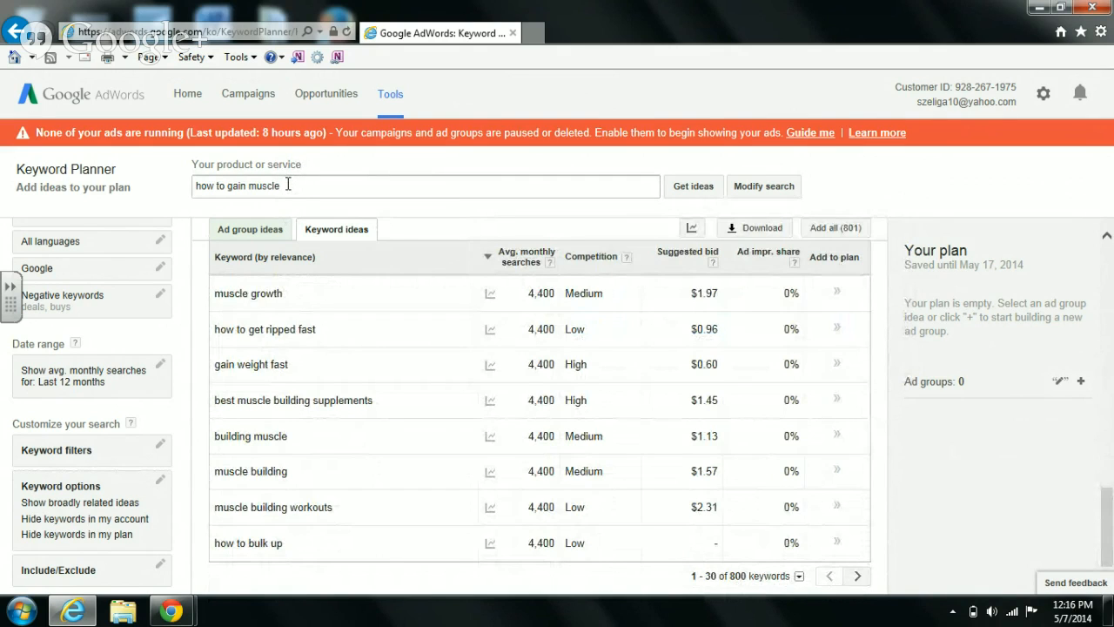
- Launch a maximized Notepad and type the 'Main Keyword' heading
click(18, 615)
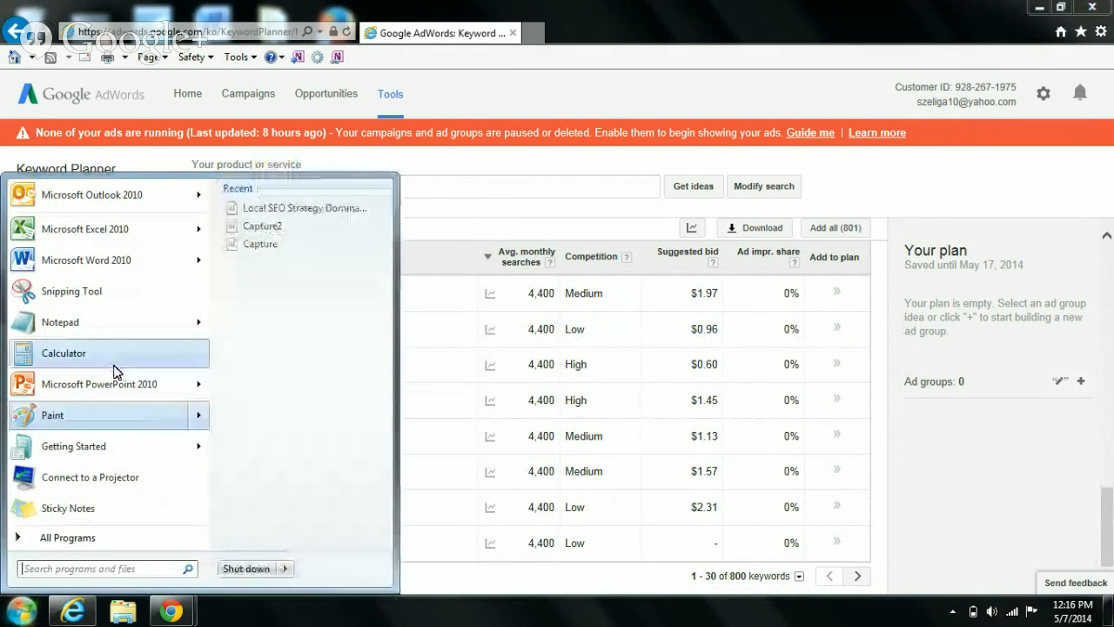
click(87, 328)
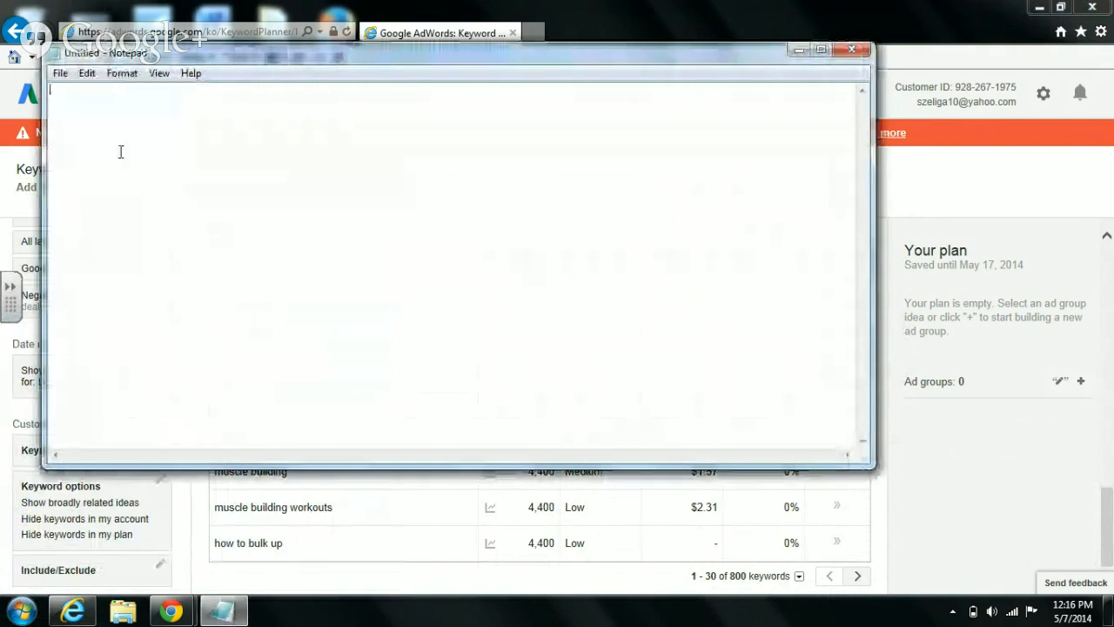
text(Main)
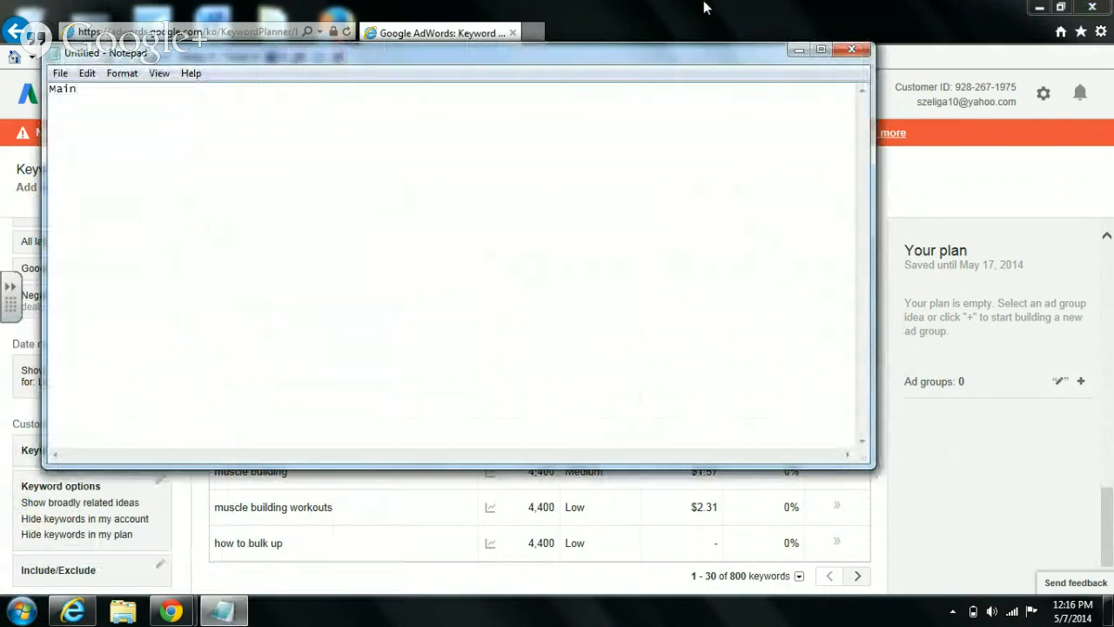
click(824, 52)
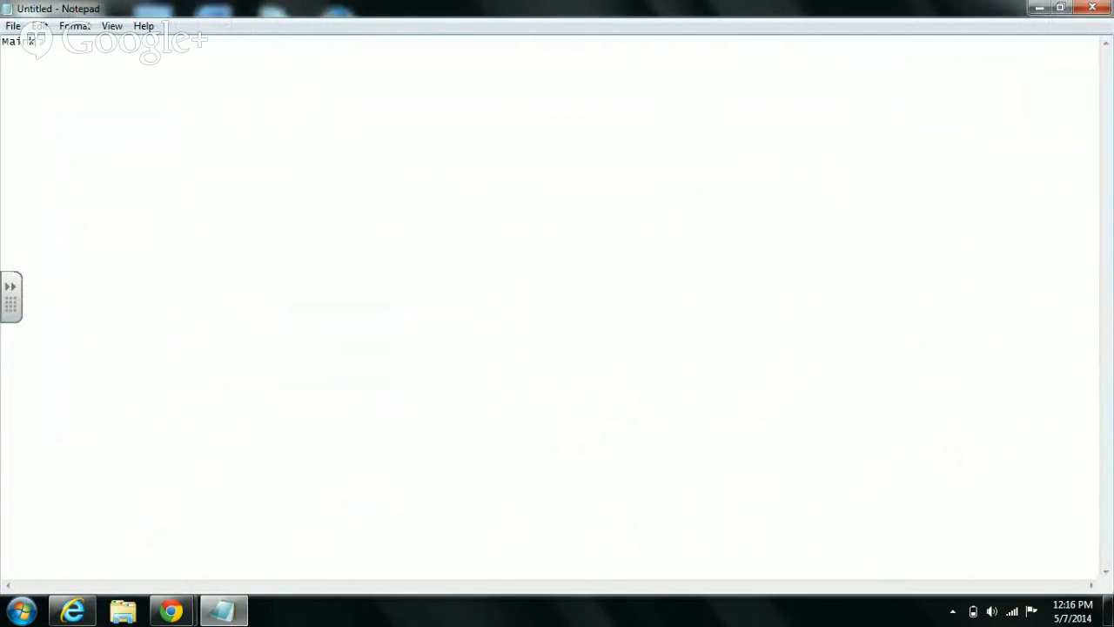
text(KeywordKeywor)
key(BackSpace)
key(BackSpace)
- Add 'How to gain muscle (9900 searches)' below the heading and minimize Notepad
key(BackSpace)
key(BackSpace)
key(BackSpace)
key(BackSpace)
text(HOM)
key(BackSpace)
text(w to gain muscle)
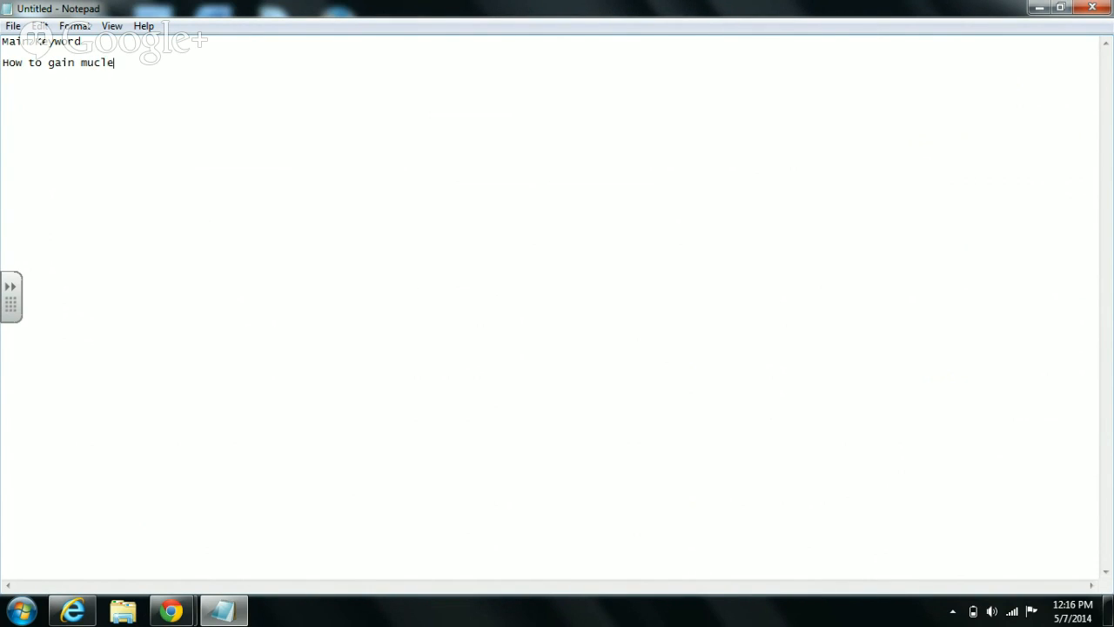
key(BackSpace)
key(BackSpace)
key(BackSpace)
text(scle   (9900 searches))
key(Return)
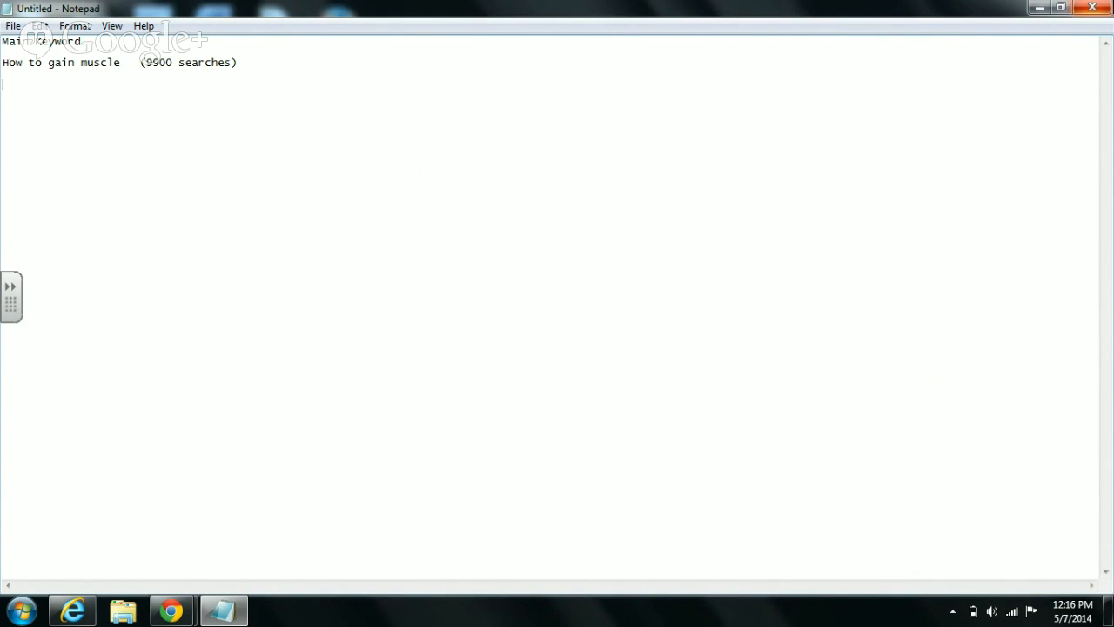
click(1035, 11)
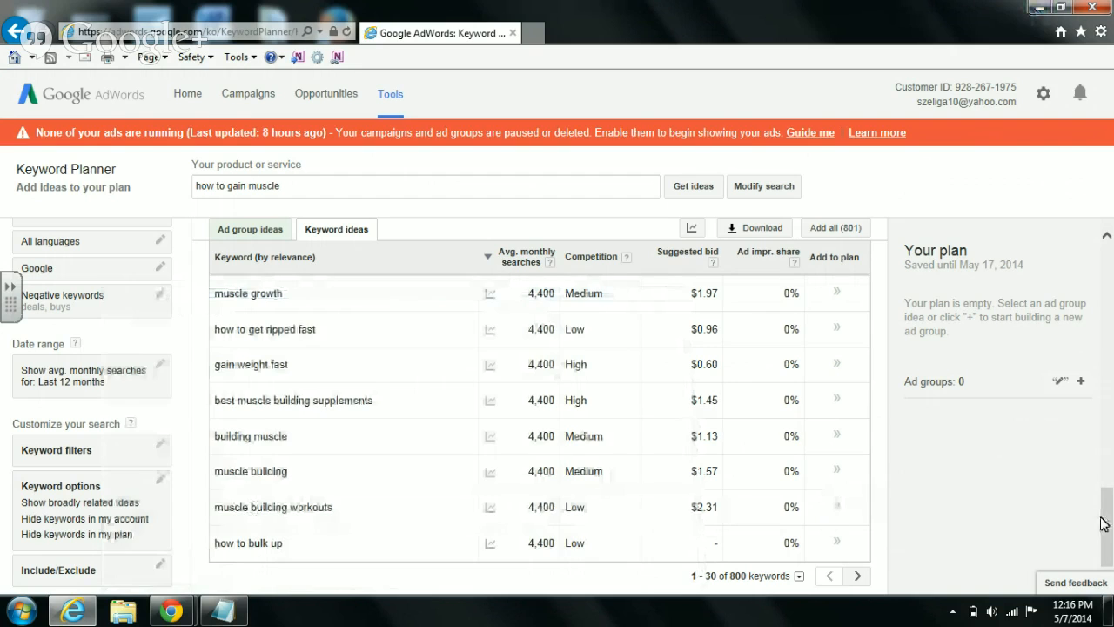
- Copy the keyword 'bodybuilding supplements' (8,100 monthly searches) from the ideas table
drag(1104, 522, 1060, 429)
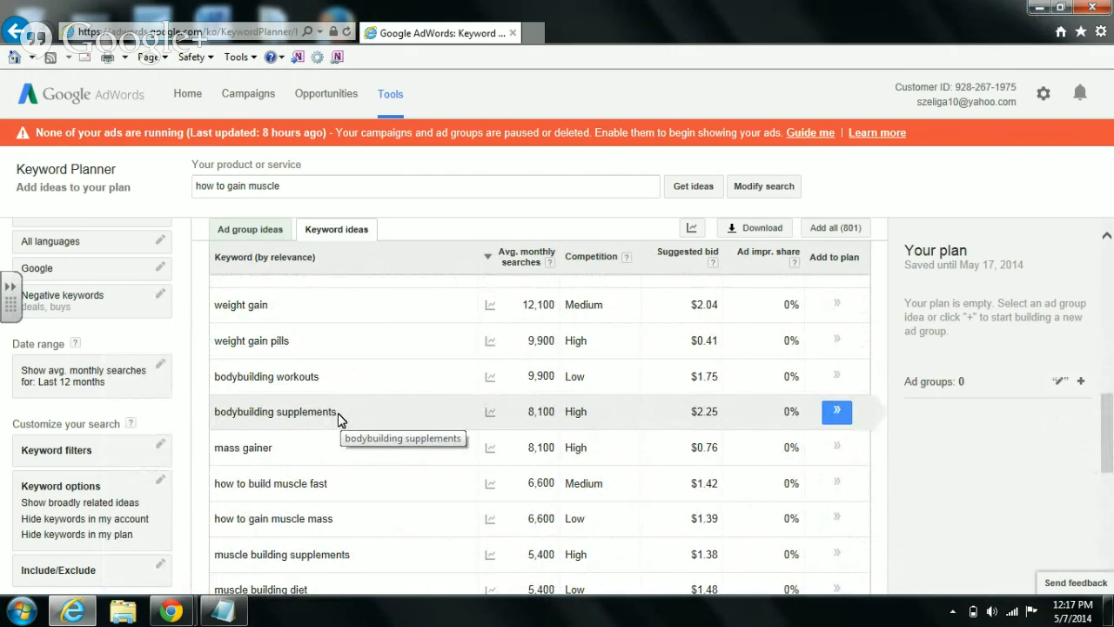
drag(338, 418, 233, 419)
right_click(234, 419)
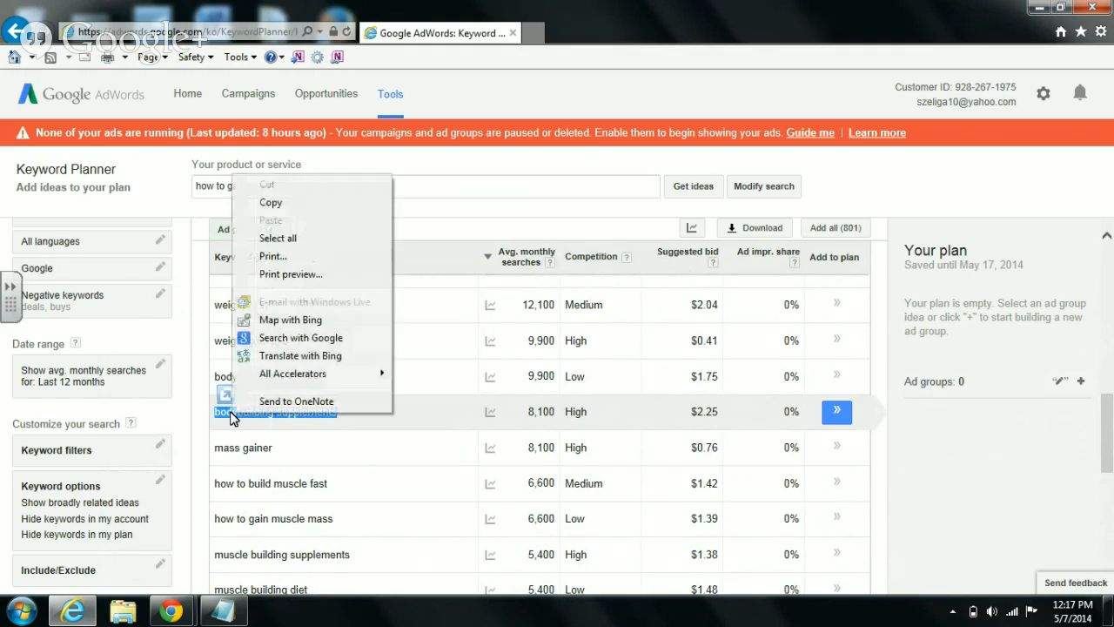
click(290, 206)
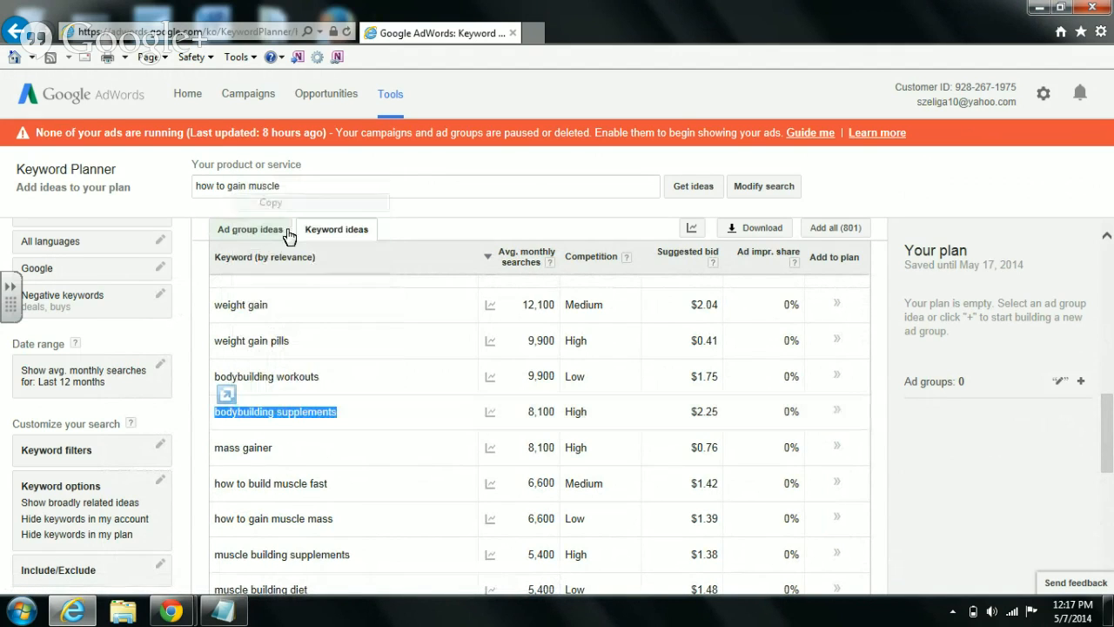
click(242, 615)
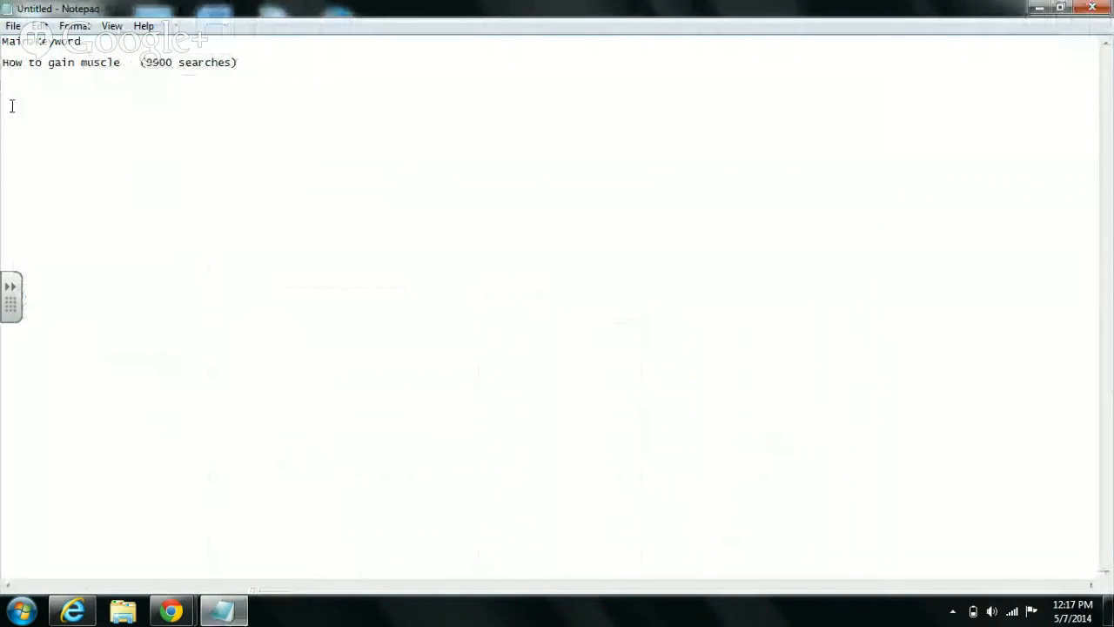
- Paste 'bodybuilding supplements' on line three and follow it with '(8100 searches)'
right_click(13, 96)
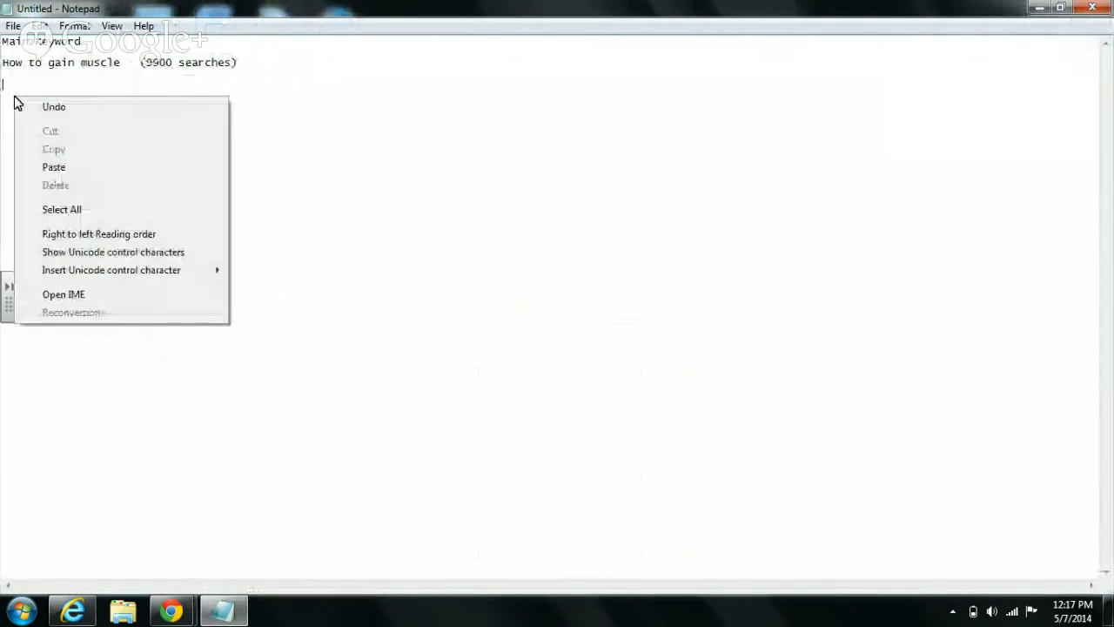
click(54, 167)
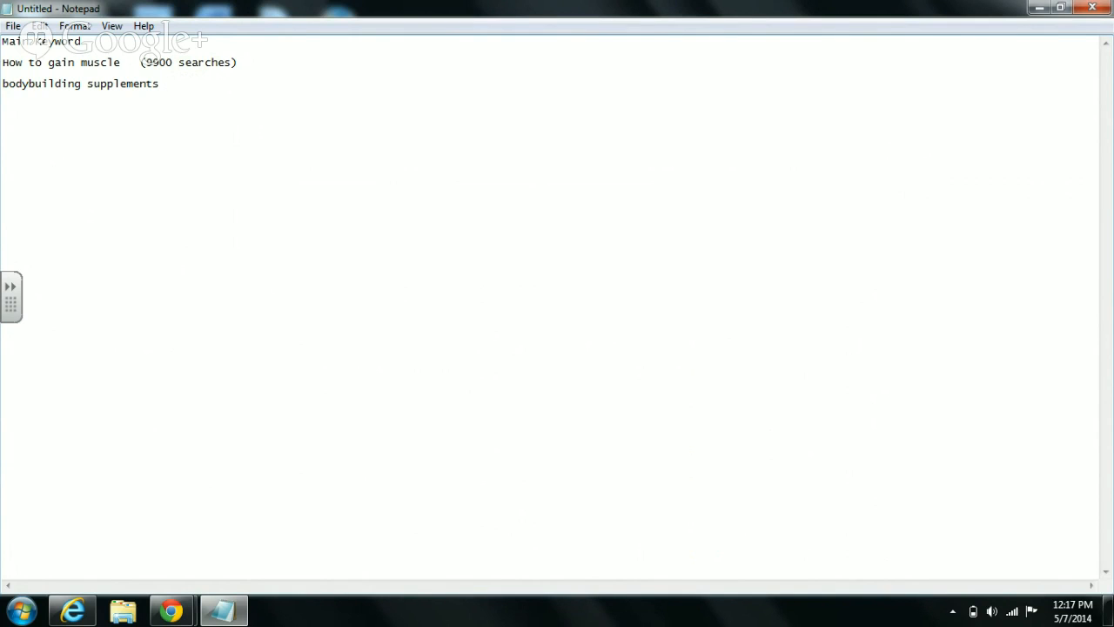
click(74, 612)
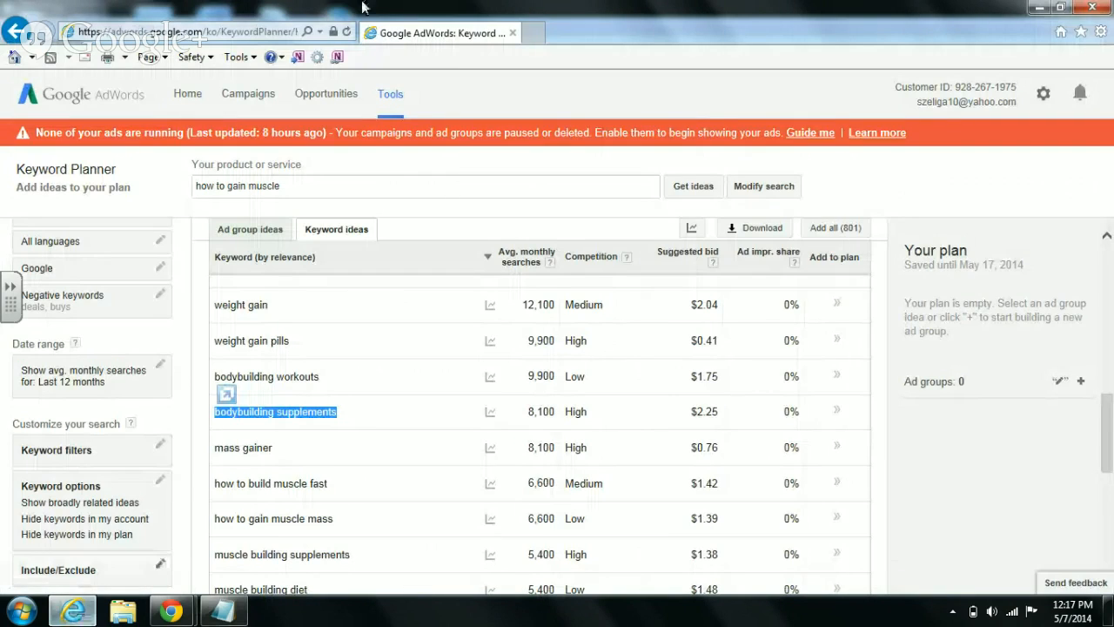
click(223, 612)
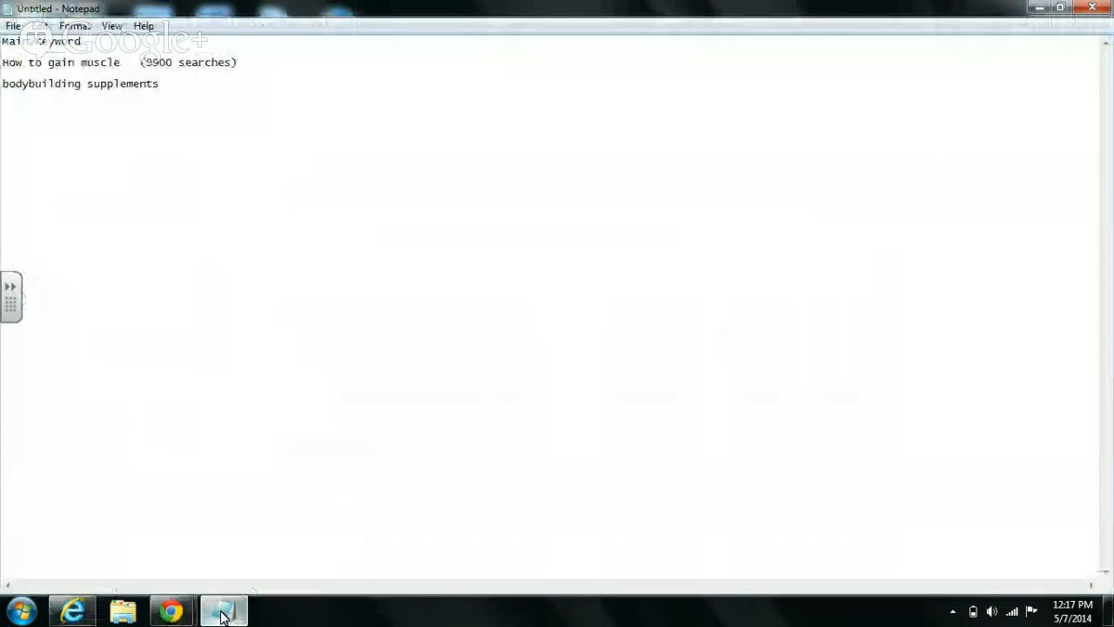
text(8100)
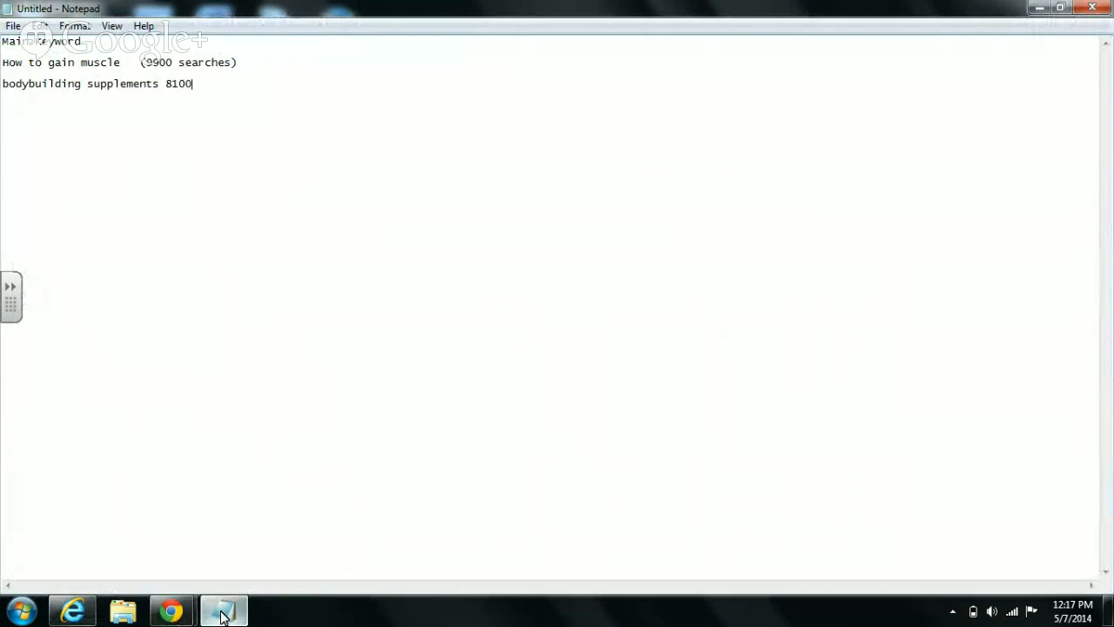
text( searchers)
key(BackSpace)
key(BackSpace)
text(s)
click(167, 83)
text(()
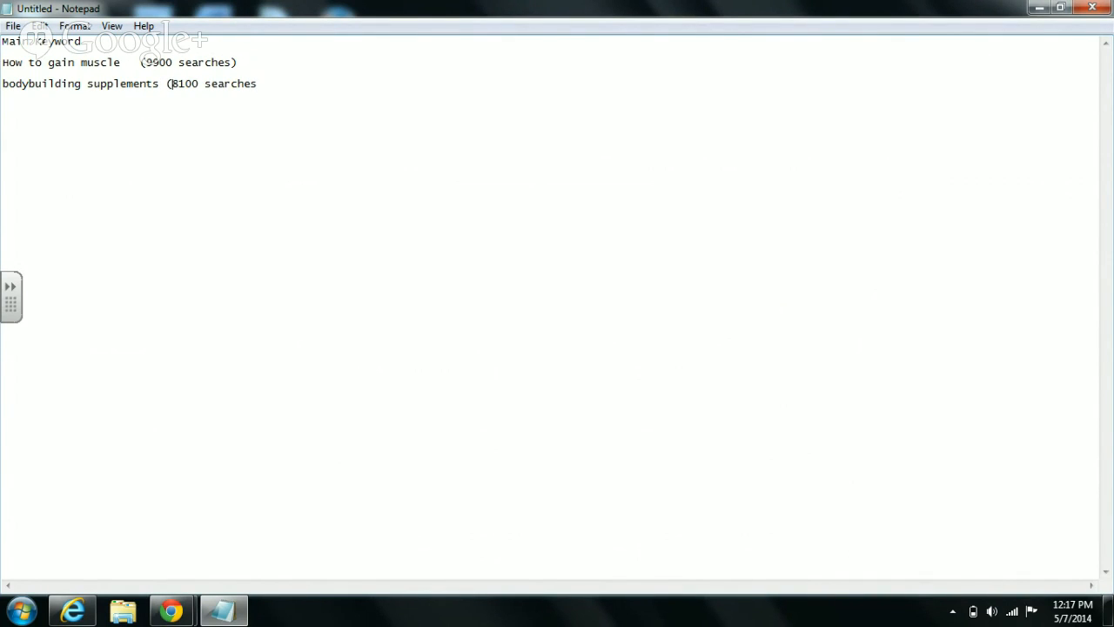
click(258, 84)
text())
- Copy the keyword 'muscle building supplements' (5,400 monthly searches) from Keyword Planner
click(73, 612)
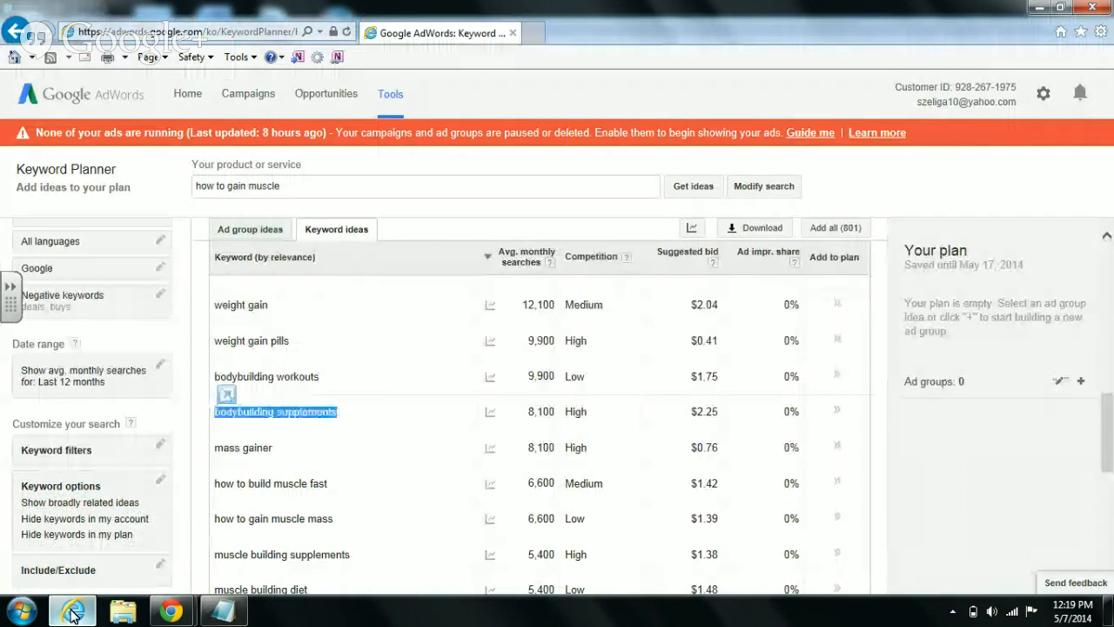
scroll(1111, 467, down, 2)
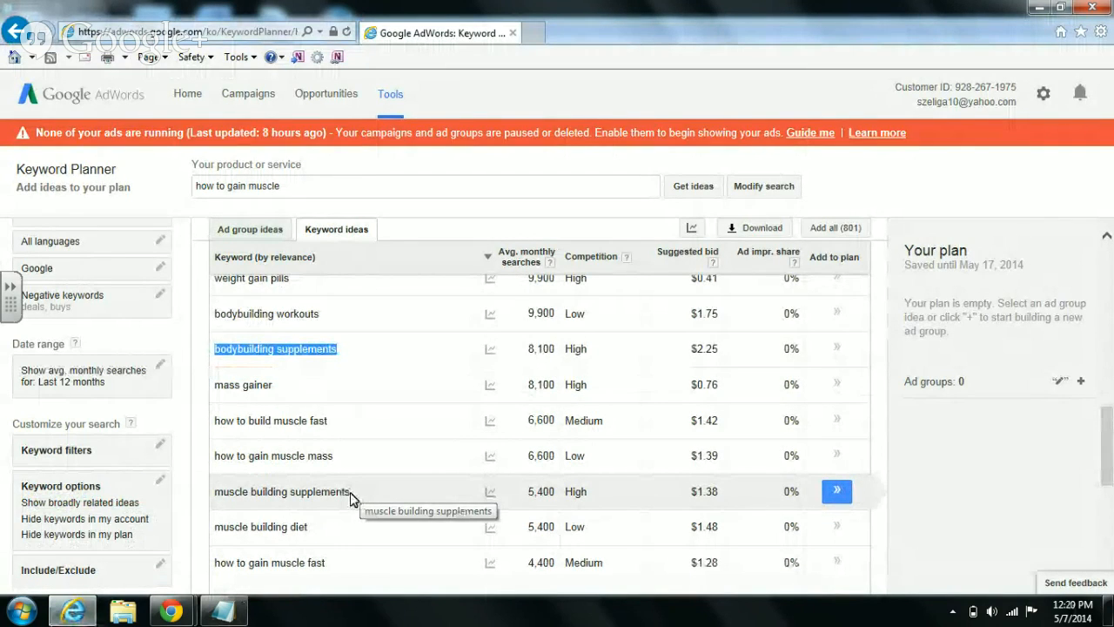
drag(351, 493, 234, 498)
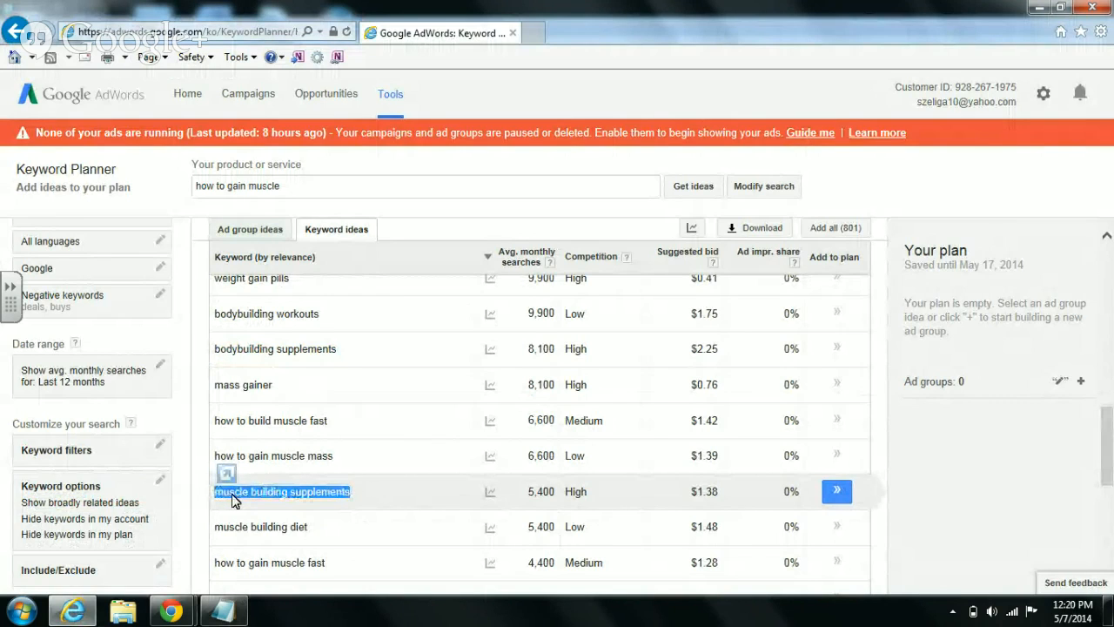
right_click(234, 498)
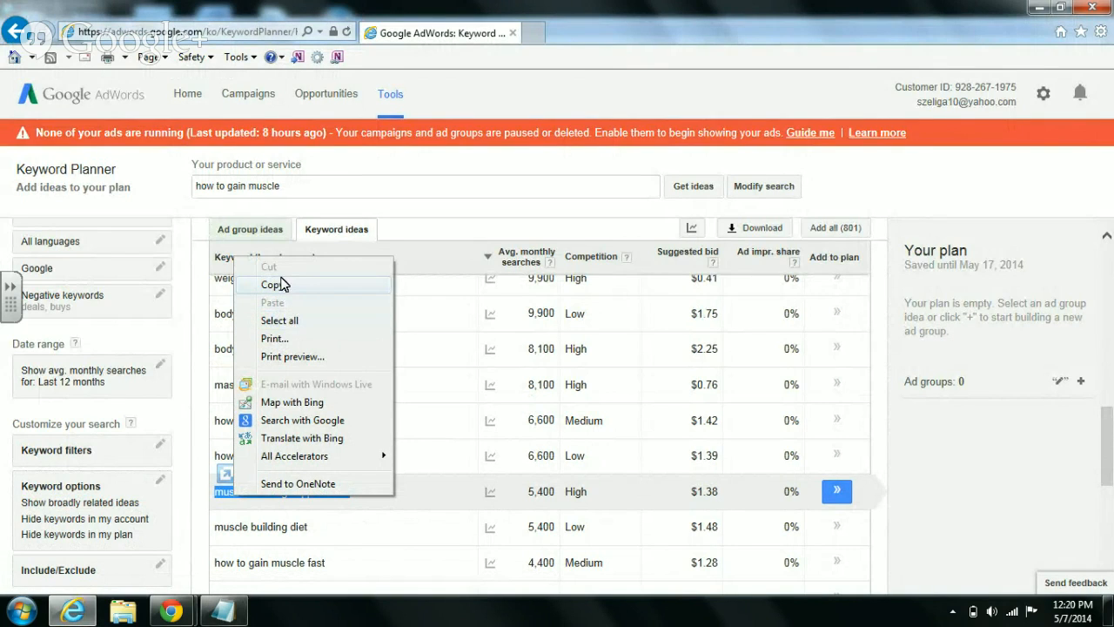
click(283, 291)
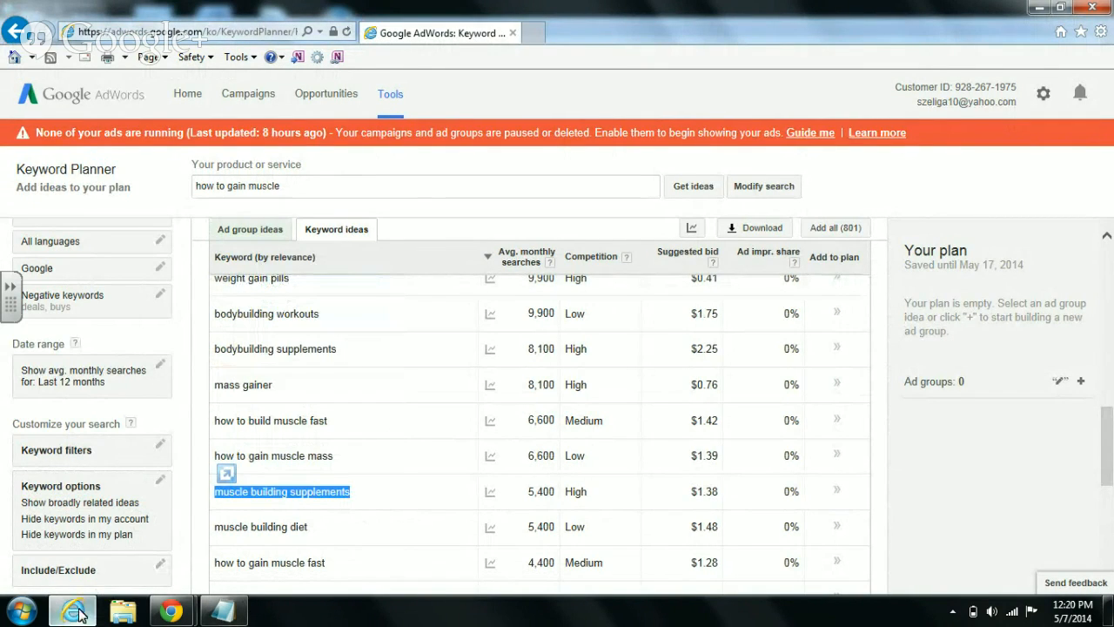
- Paste 'muscle building supplements' in place of the old bodybuilding supplements keyword
click(219, 622)
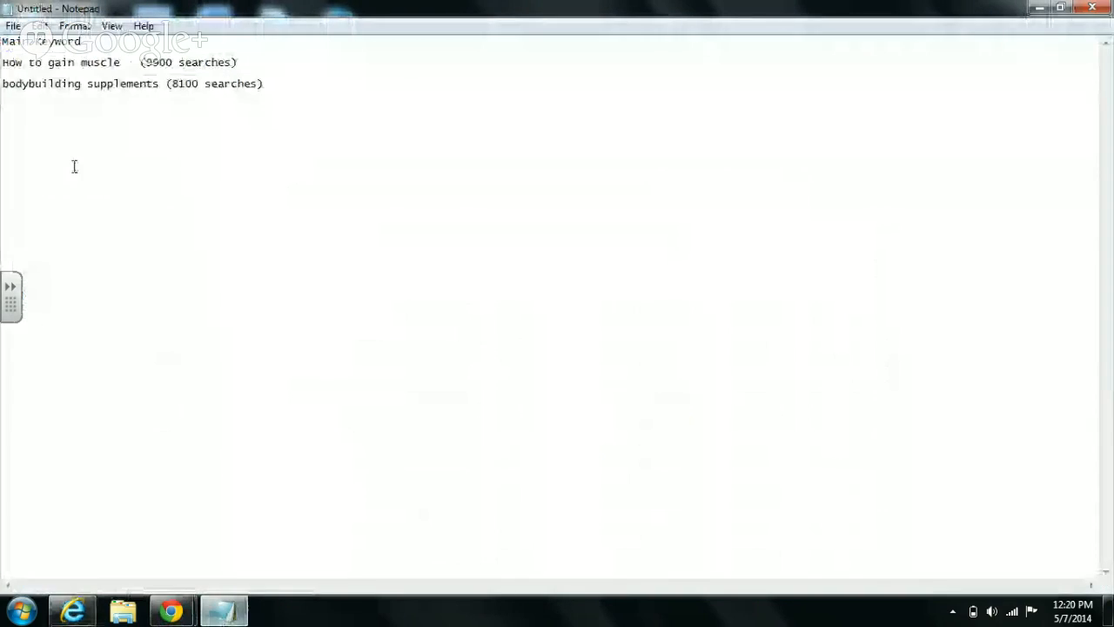
click(4, 85)
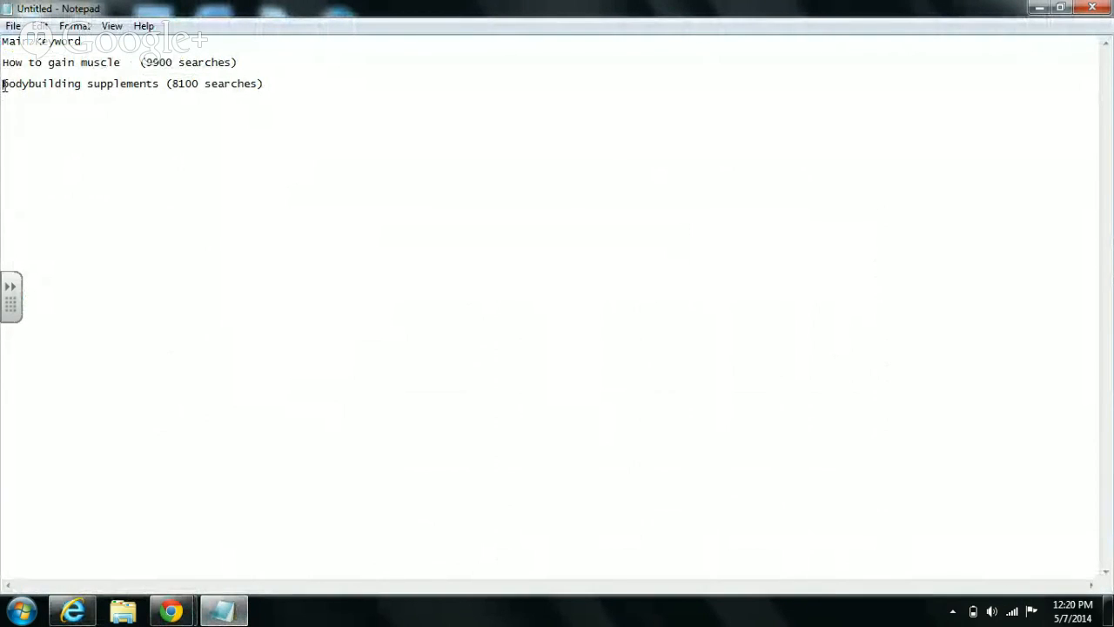
right_click(4, 85)
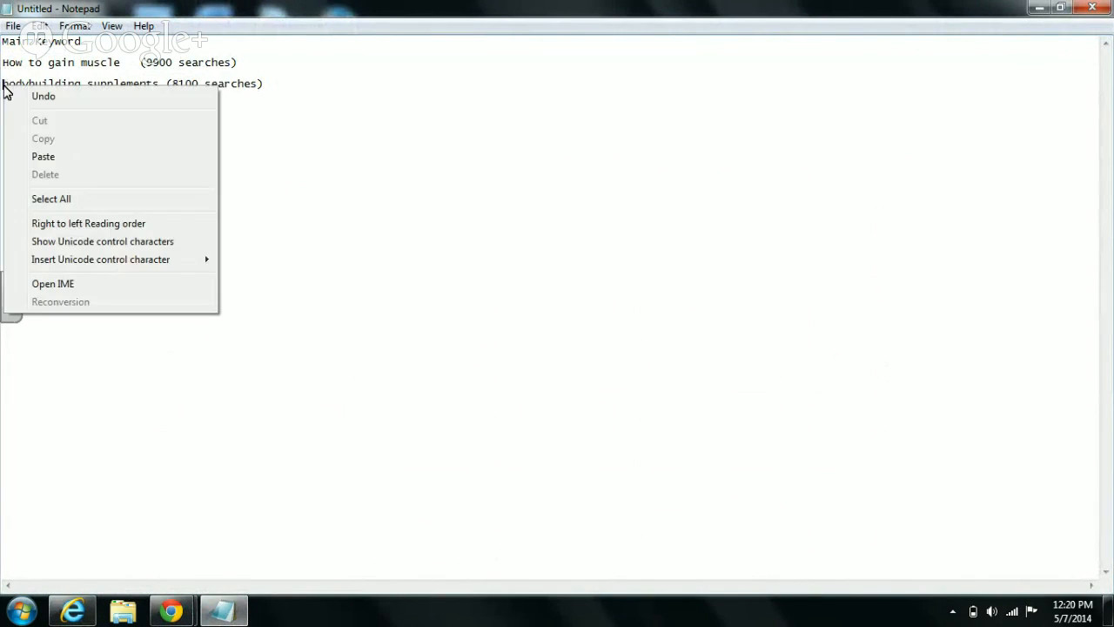
click(46, 160)
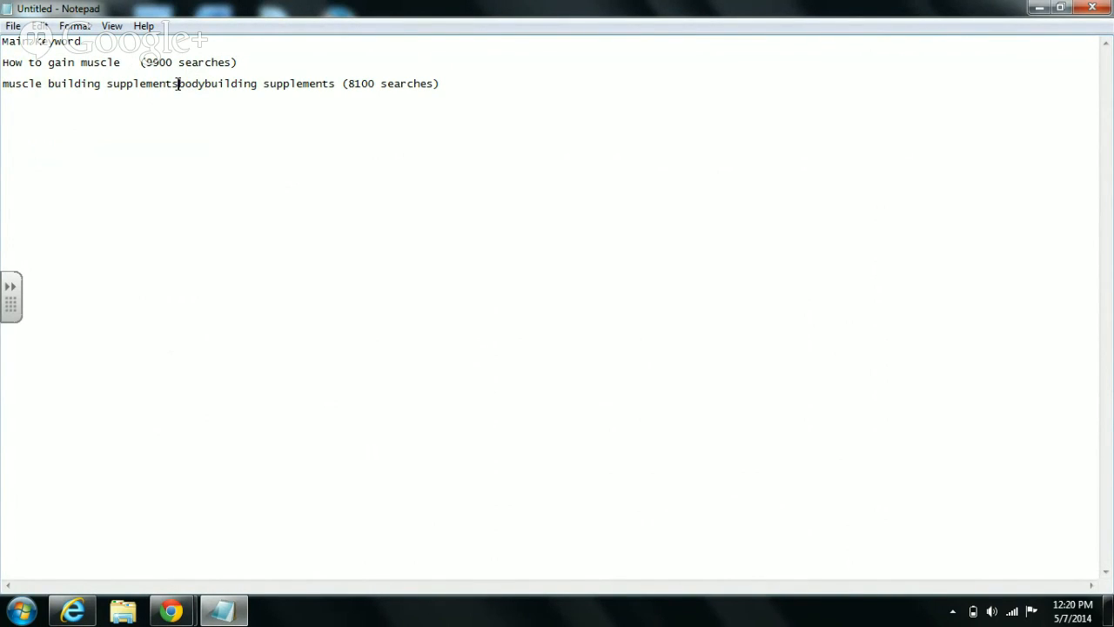
key(BackSpace)
key(BackSpace)
key(BackSpace)
key(BackSpace)
key(BackSpace)
key(BackSpace)
key(BackSpace)
key(BackSpace)
key(BackSpace)
key(BackSpace)
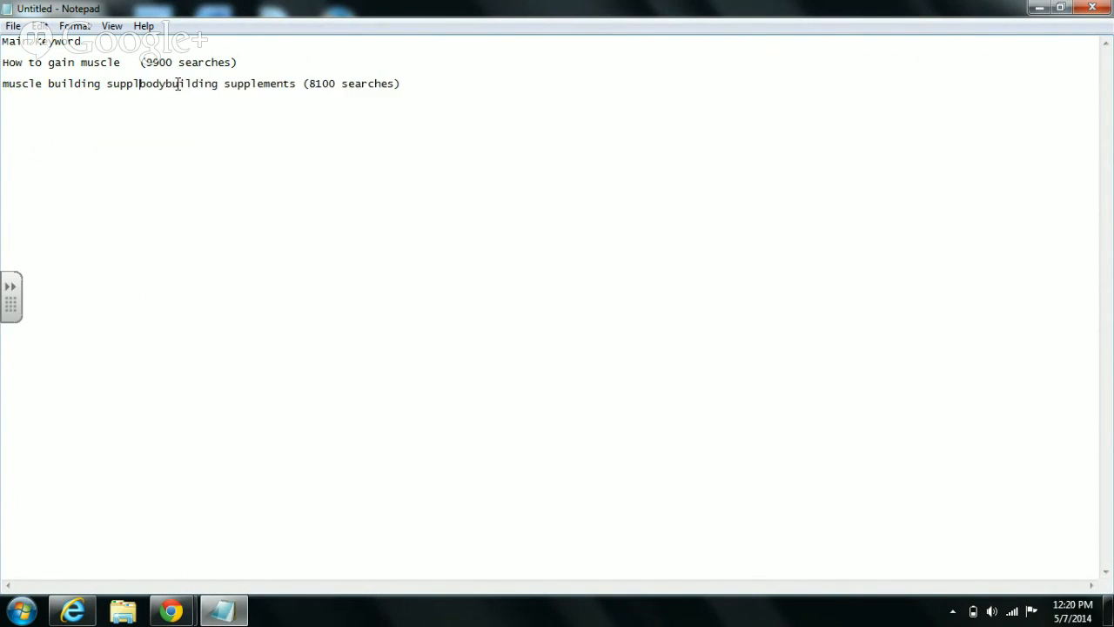
key(Delete)
key(Delete)
key(Delete)
key(Delete)
key(Delete)
key(Delete)
key(Delete)
key(Delete)
key(Delete)
key(Delete)
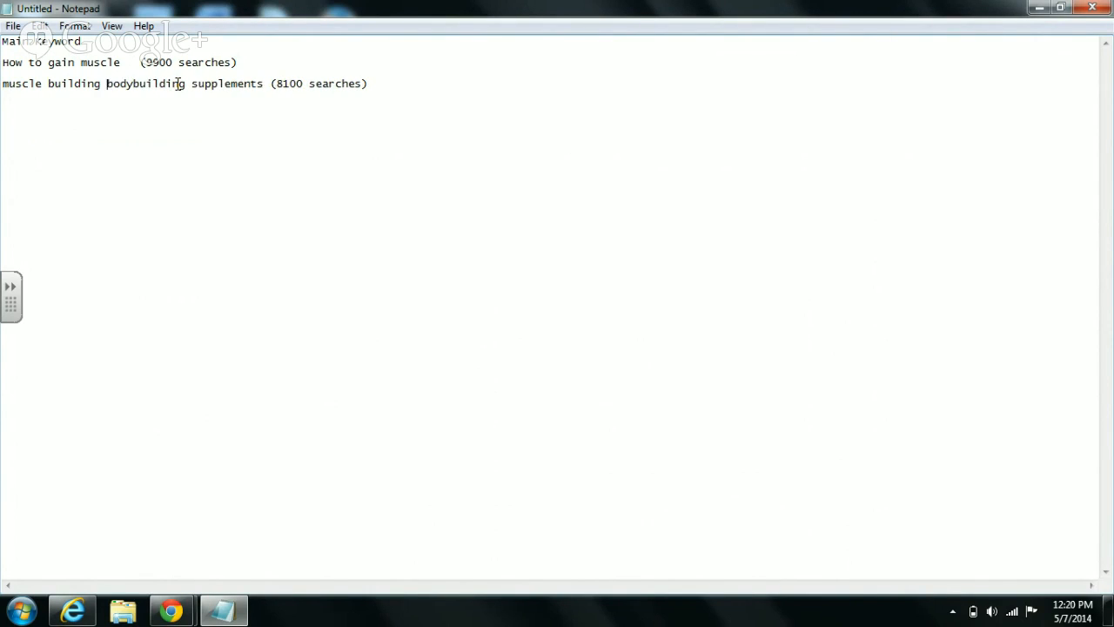
key(Delete)
key(Delete)
key(Delete)
key(Delete)
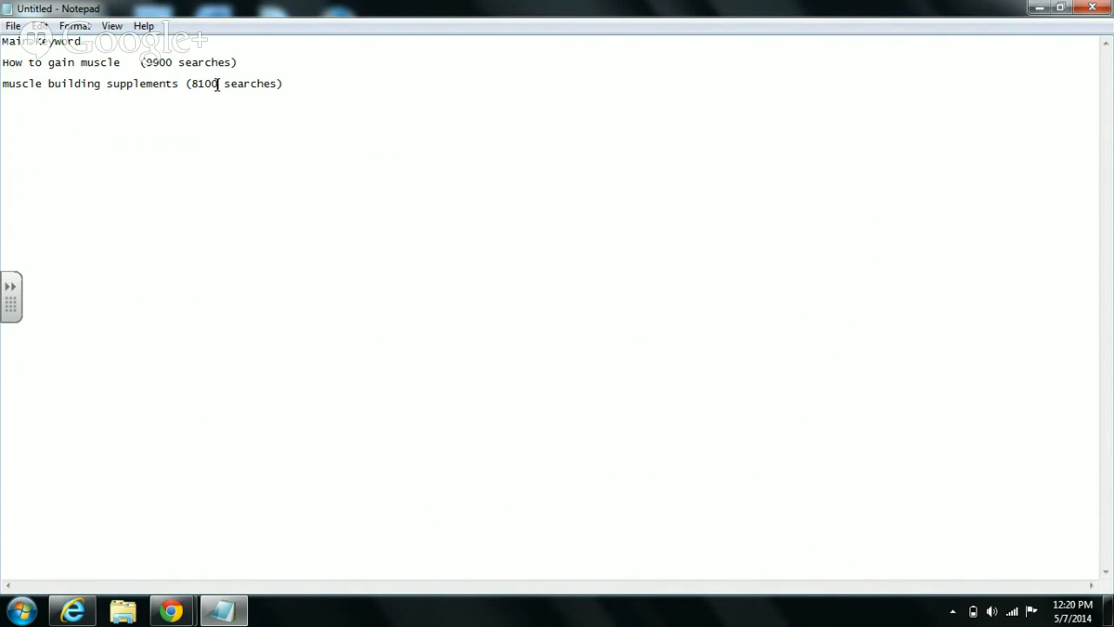
- Change the line's search count from 8100 to 5400 and add a new line below
key(BackSpace)
key(BackSpace)
key(BackSpace)
key(BackSpace)
text(5400)
click(305, 85)
key(Return)
key(Return)
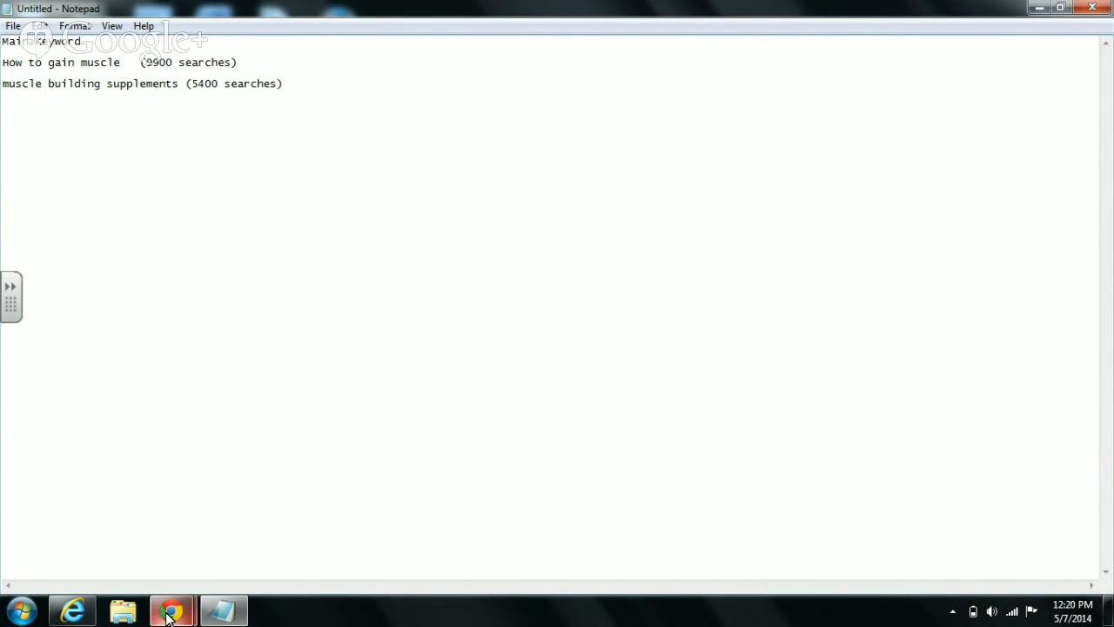
click(77, 614)
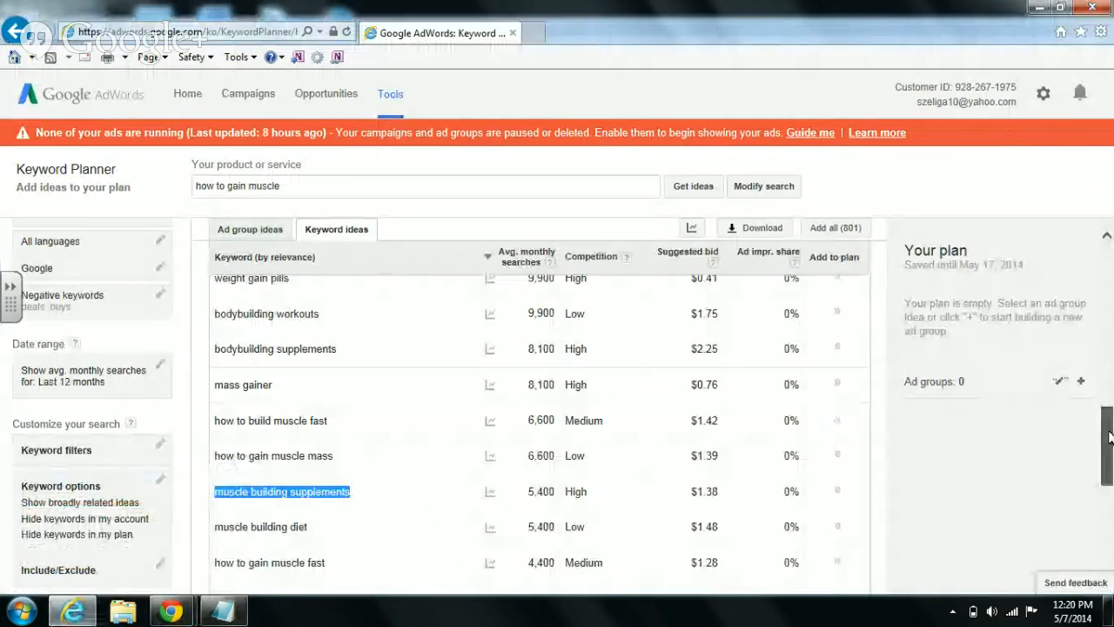
- Copy the keyword idea 'best muscle building supplements' (4,400 searches) from the ideas list
drag(1109, 438, 1110, 536)
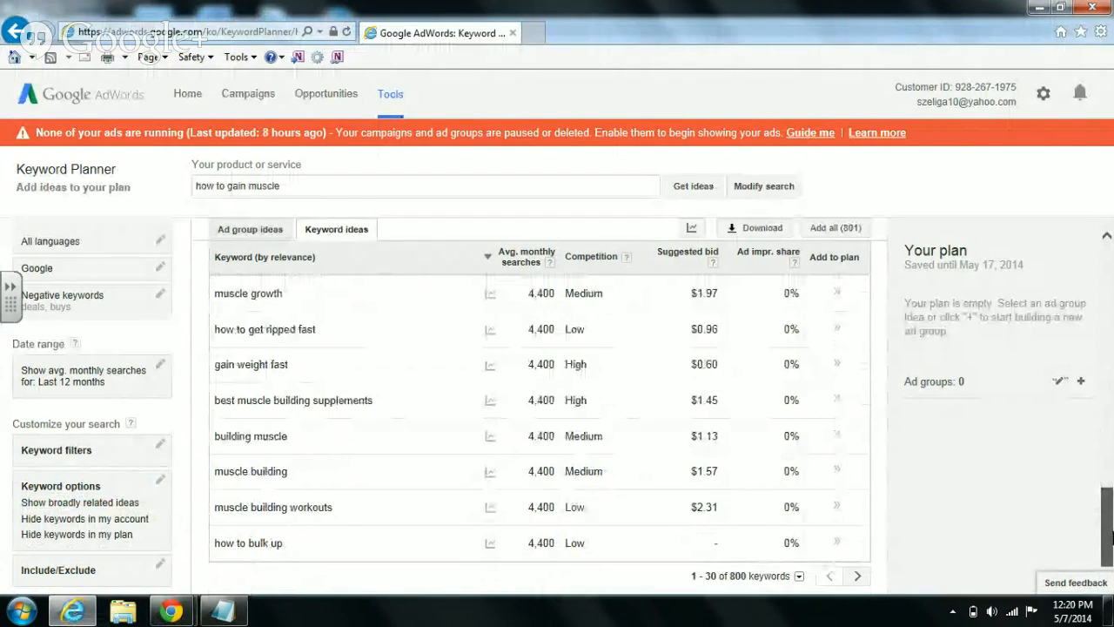
drag(1111, 536, 1111, 496)
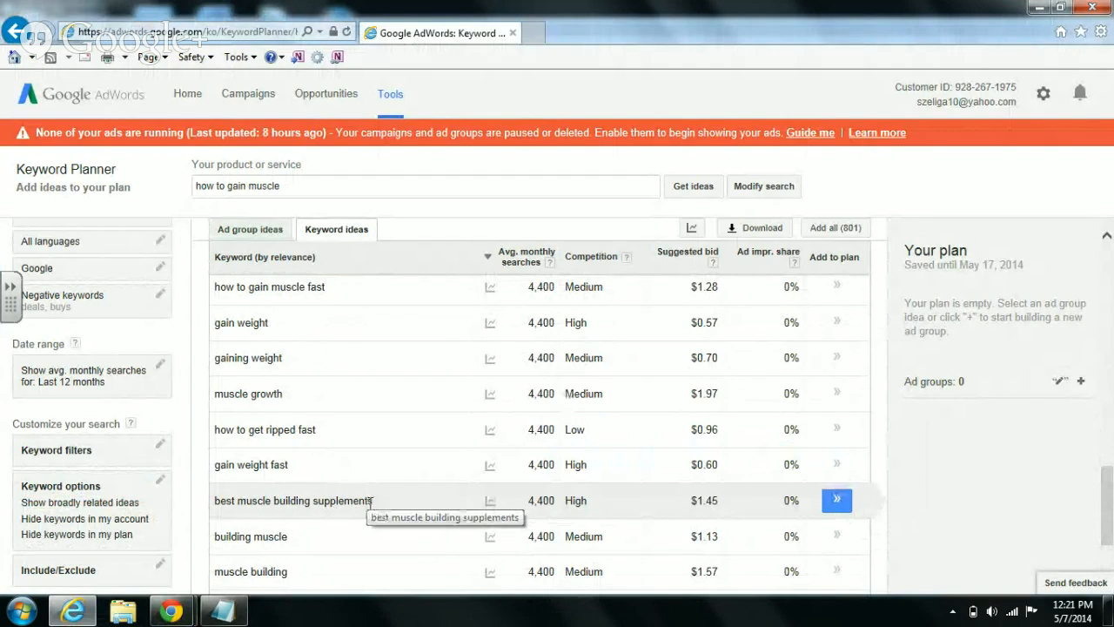
drag(373, 502, 228, 508)
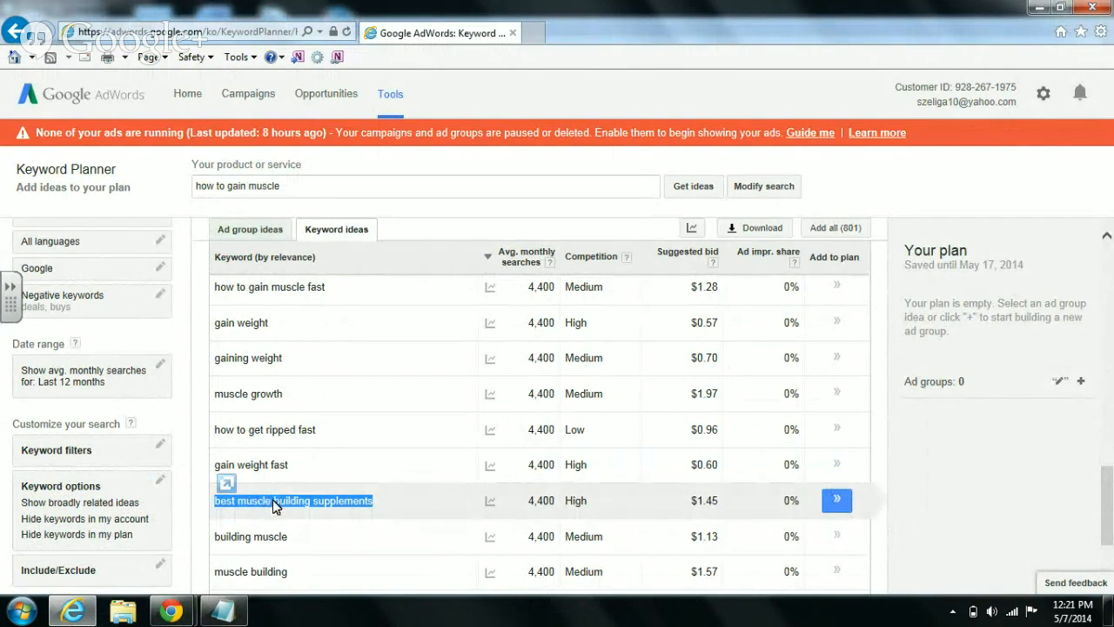
right_click(270, 508)
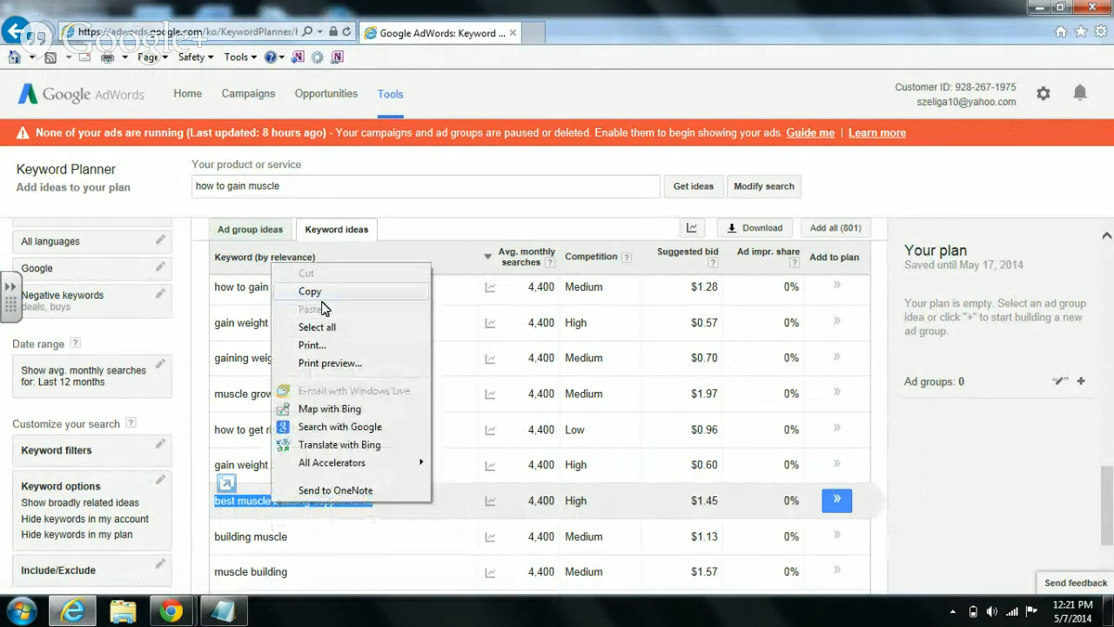
click(321, 293)
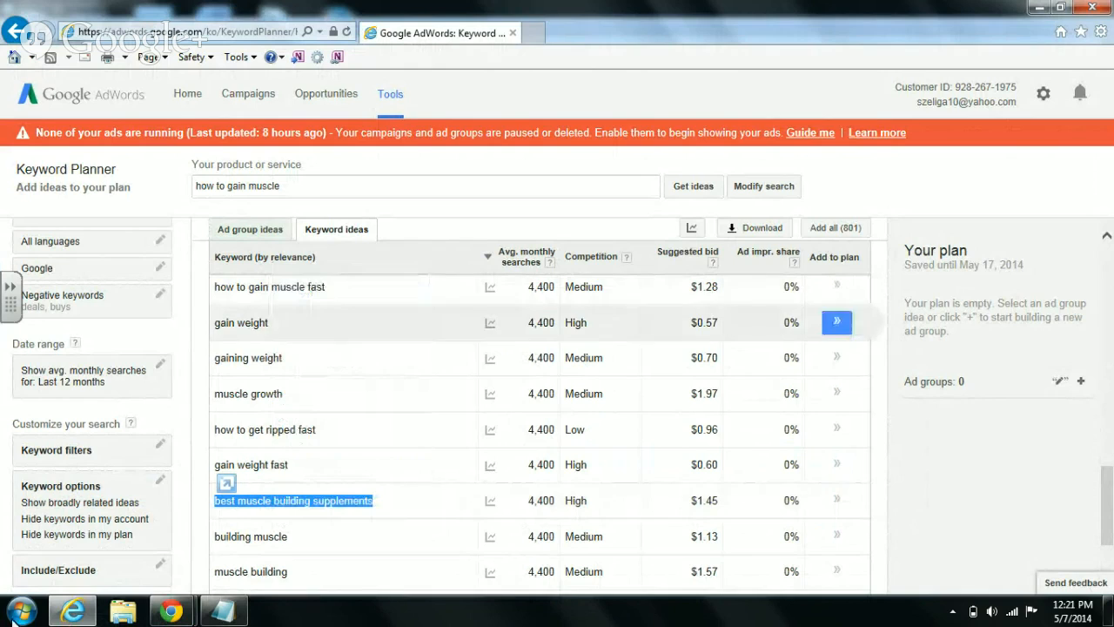
click(76, 611)
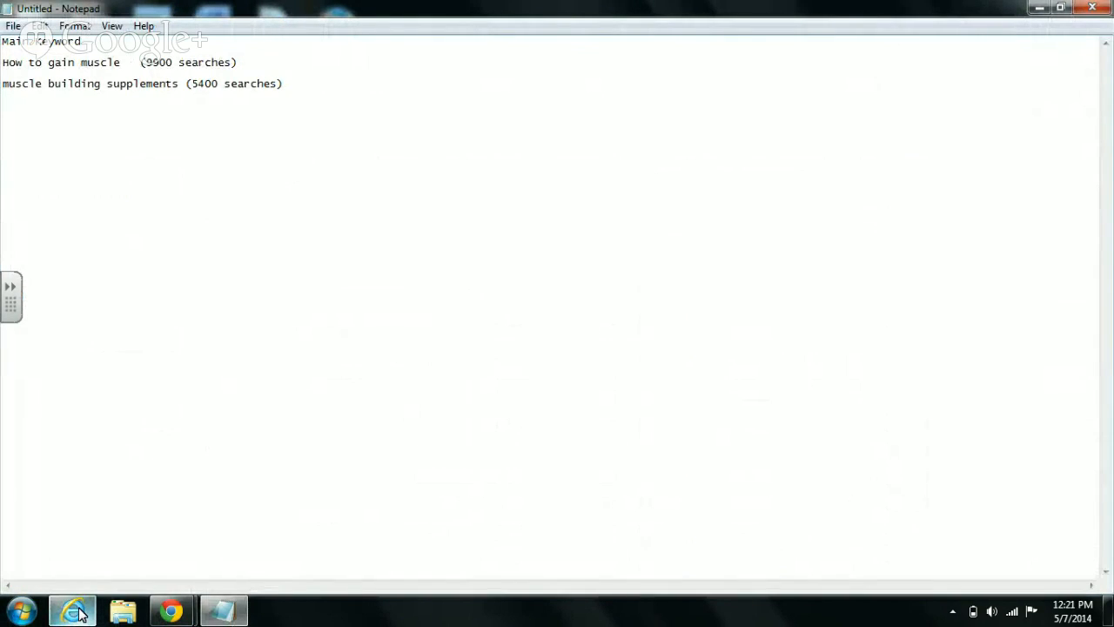
- Add 'pages', 'About' and 'privacy' lines under the Main keyword line
text(Pos)
key(BackSpace)
key(BackSpace)
key(BackSpace)
key(Return)
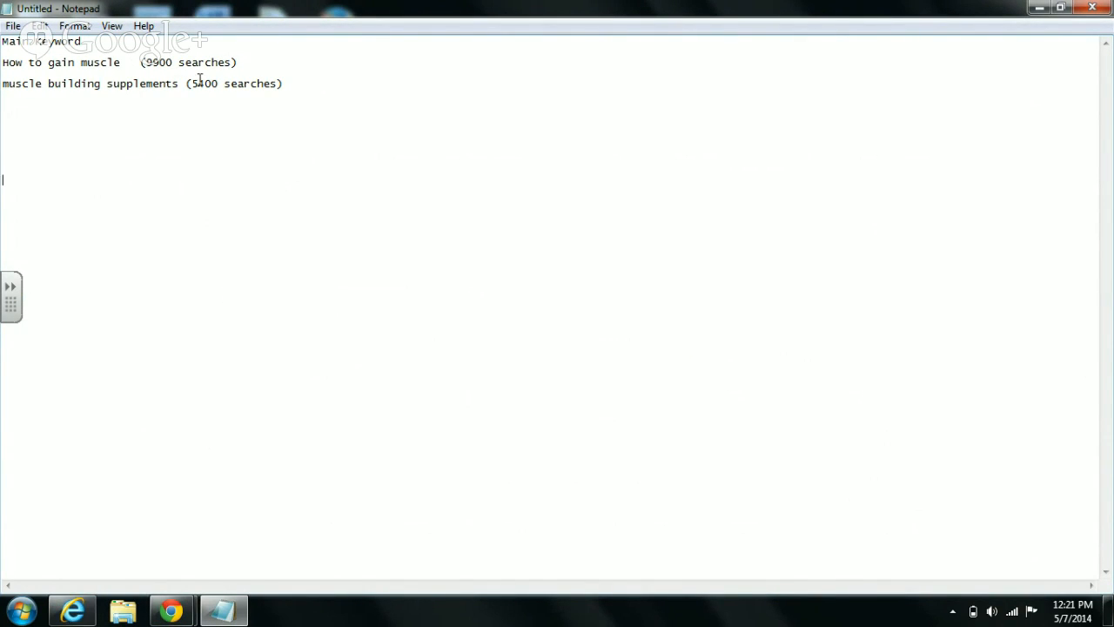
click(137, 52)
key(Return)
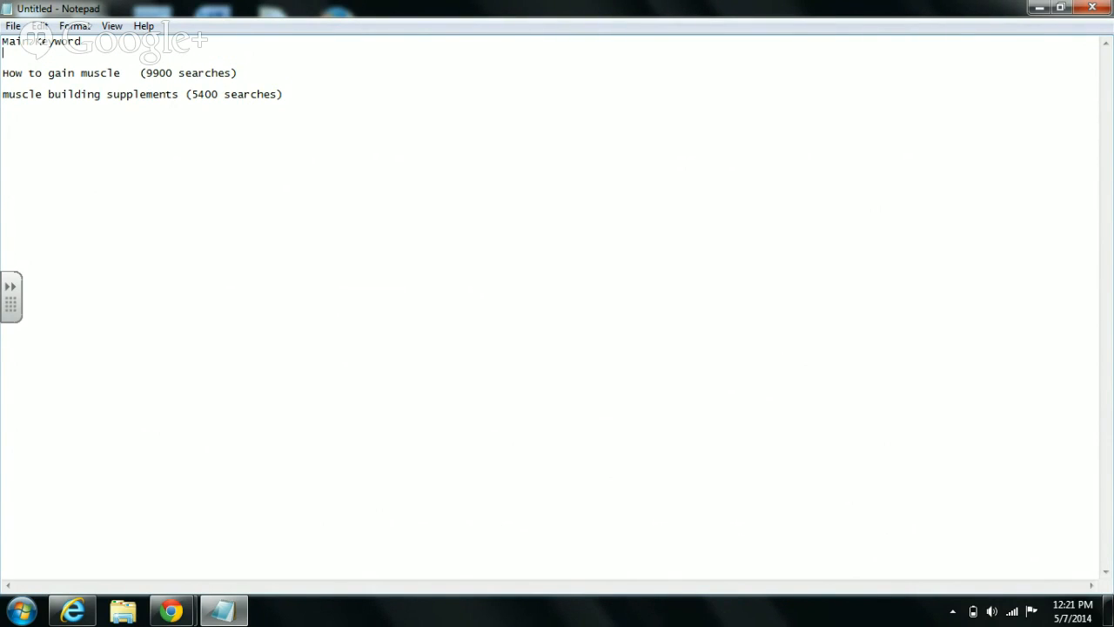
key(Return)
text(pages)
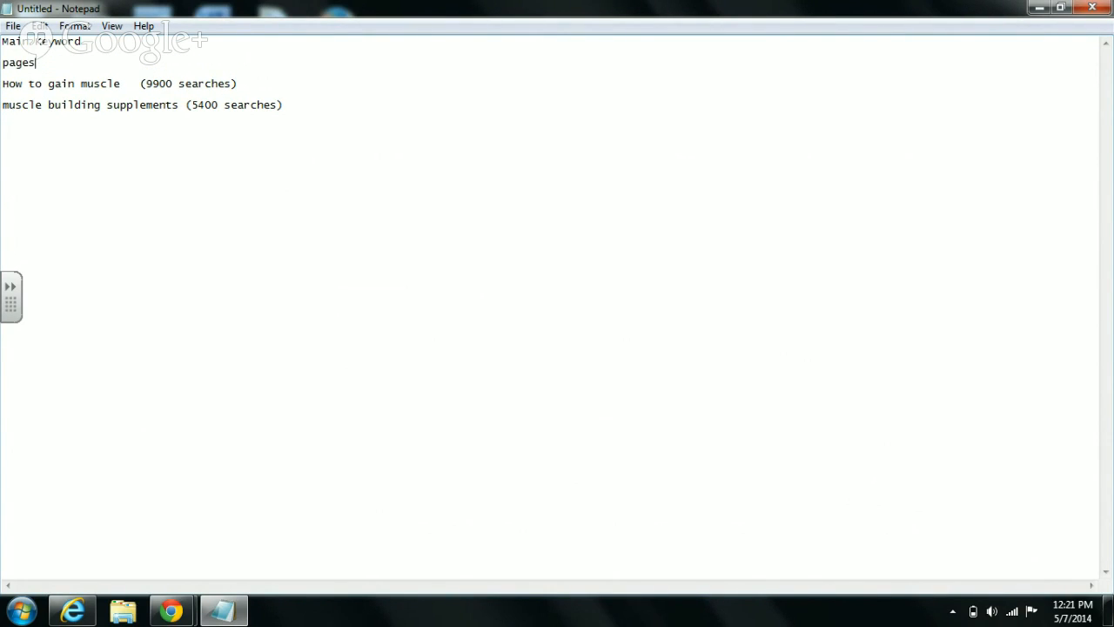
key(Return)
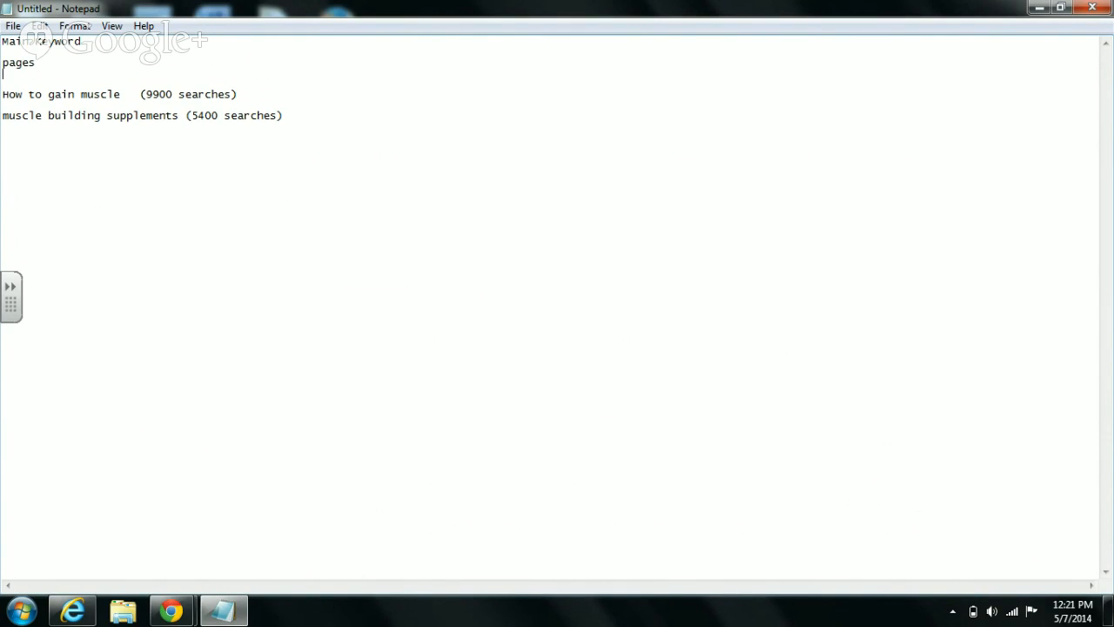
text(About)
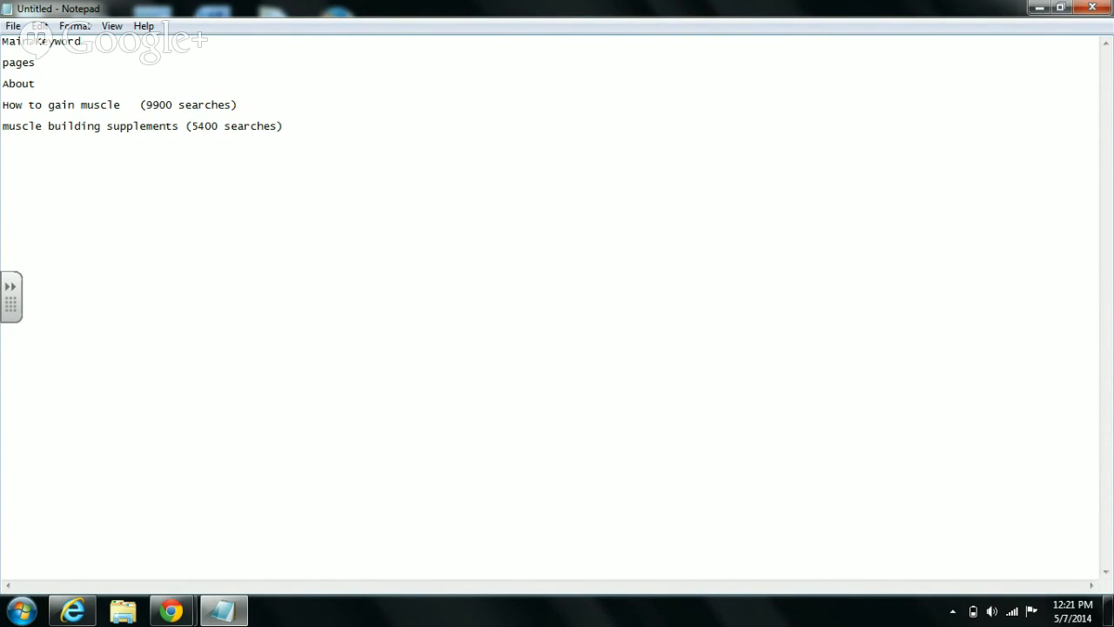
key(Return)
text(priva)
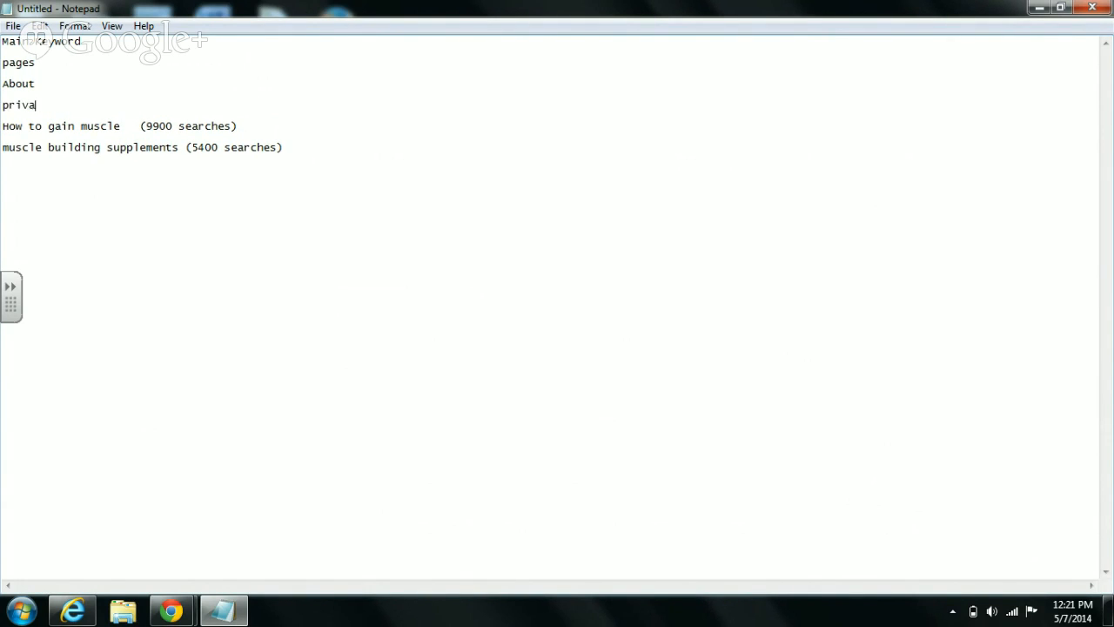
text(cy)
- Type a 'Posts' heading below the supplements keyword lines
click(302, 147)
text(Pst)
key(BackSpace)
key(BackSpace)
text(osts)
- Paste the keyword under Posts, adding 'Top 5' before it and 'to get huge' after it
click(90, 614)
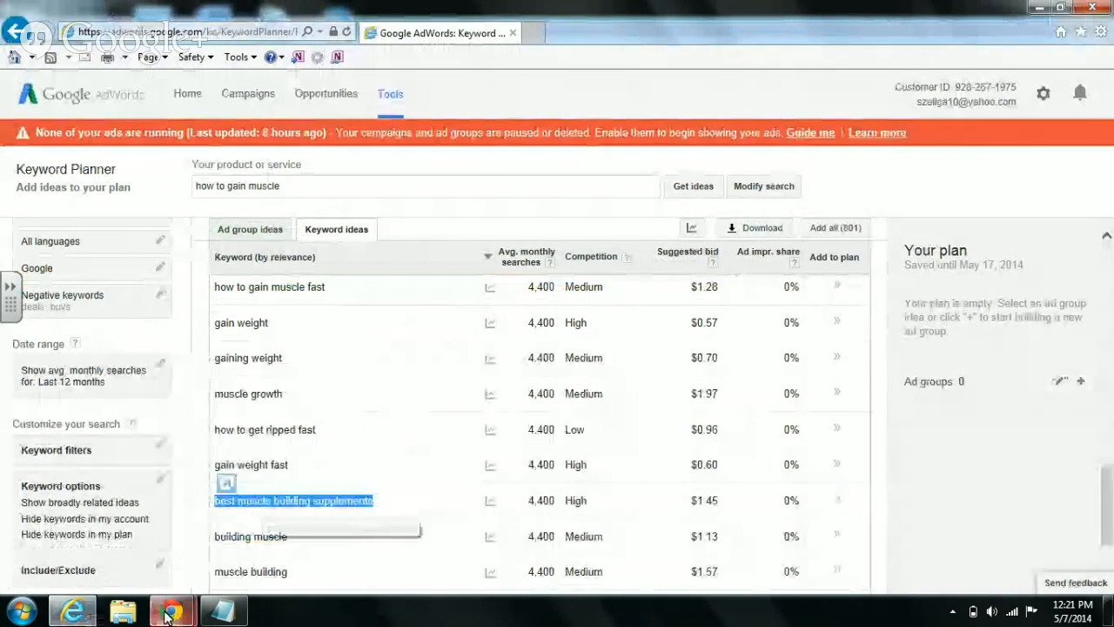
click(223, 612)
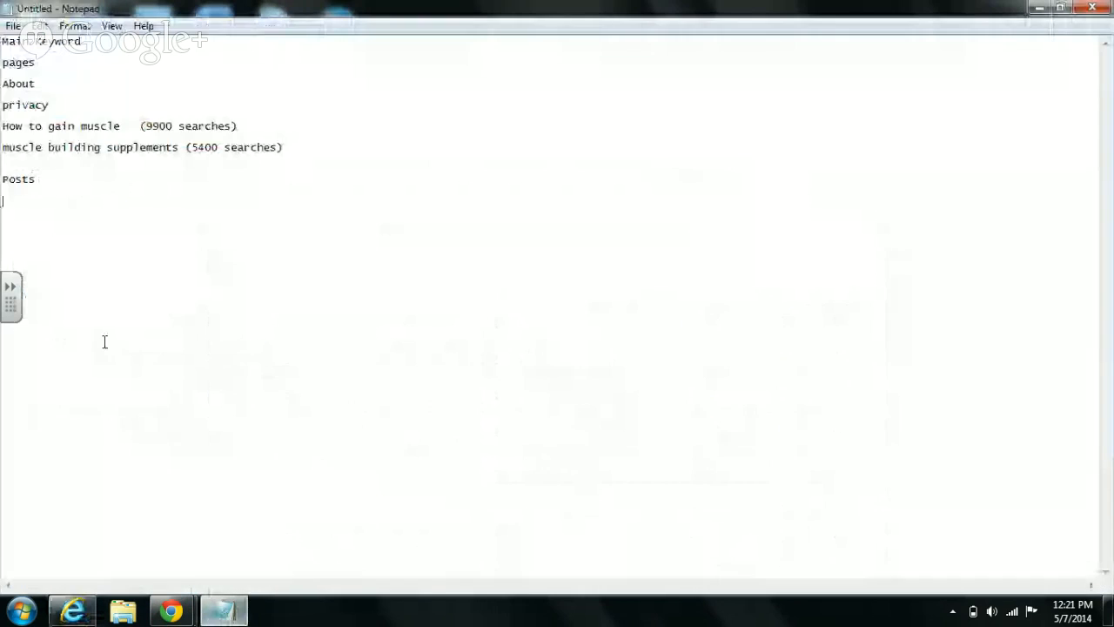
right_click(25, 199)
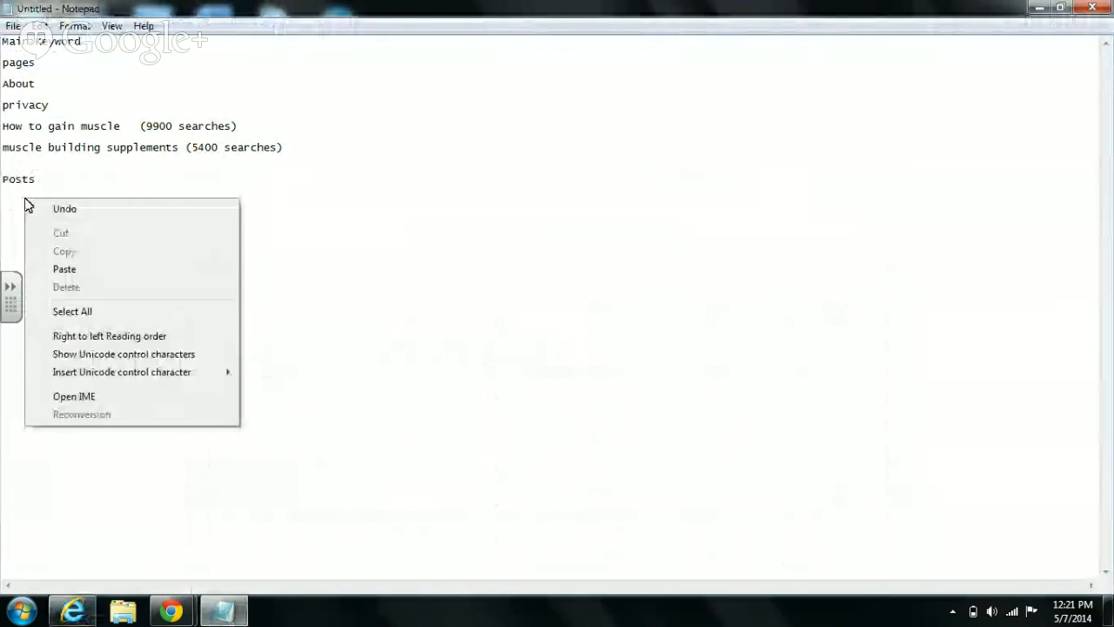
click(65, 269)
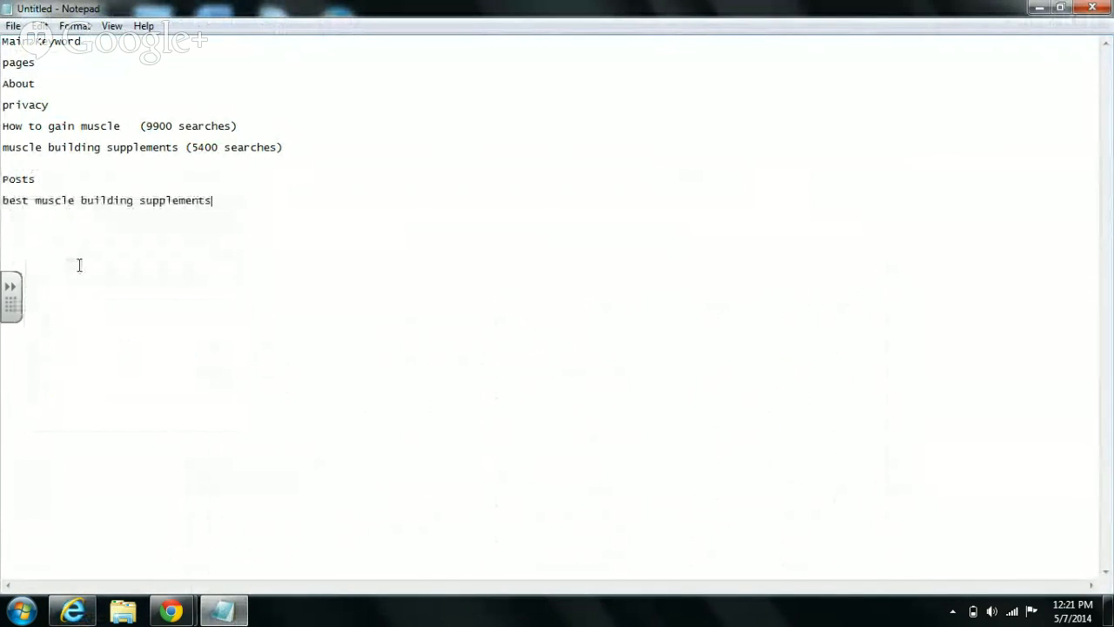
click(4, 202)
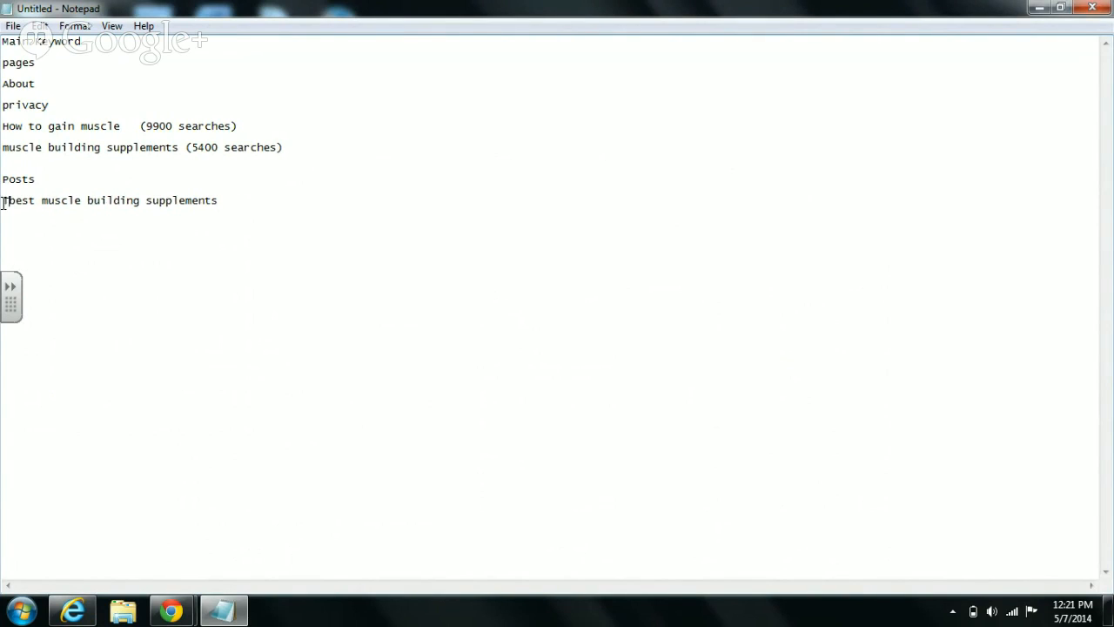
text(Top 5)
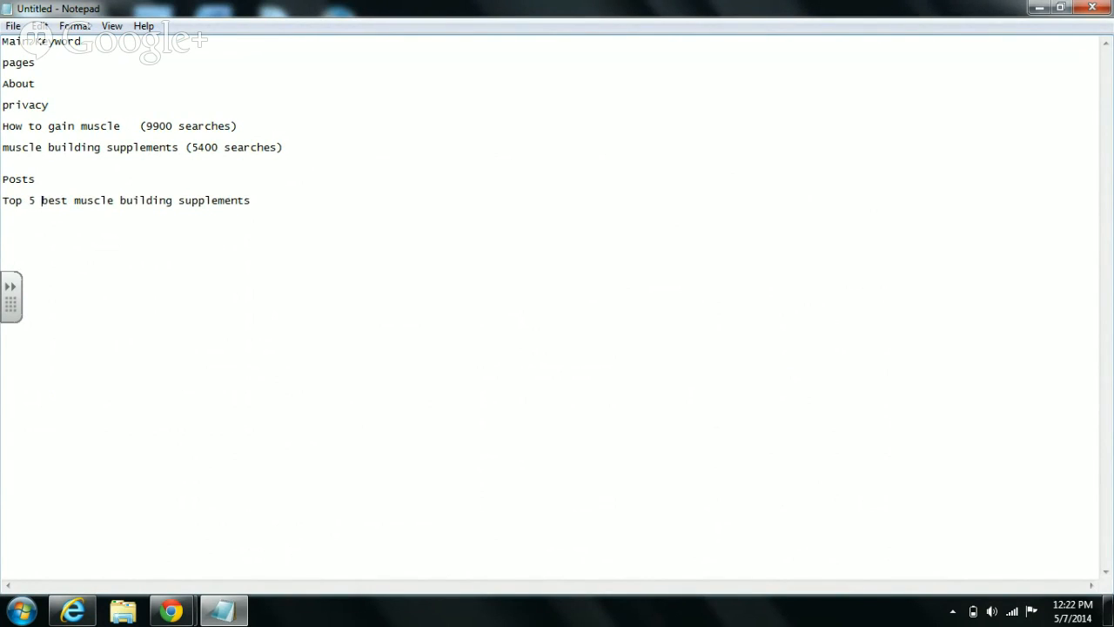
click(268, 194)
text(to get huge)
- Correct a letter in 'supplements' and start a new line after the post title
drag(40, 201, 250, 206)
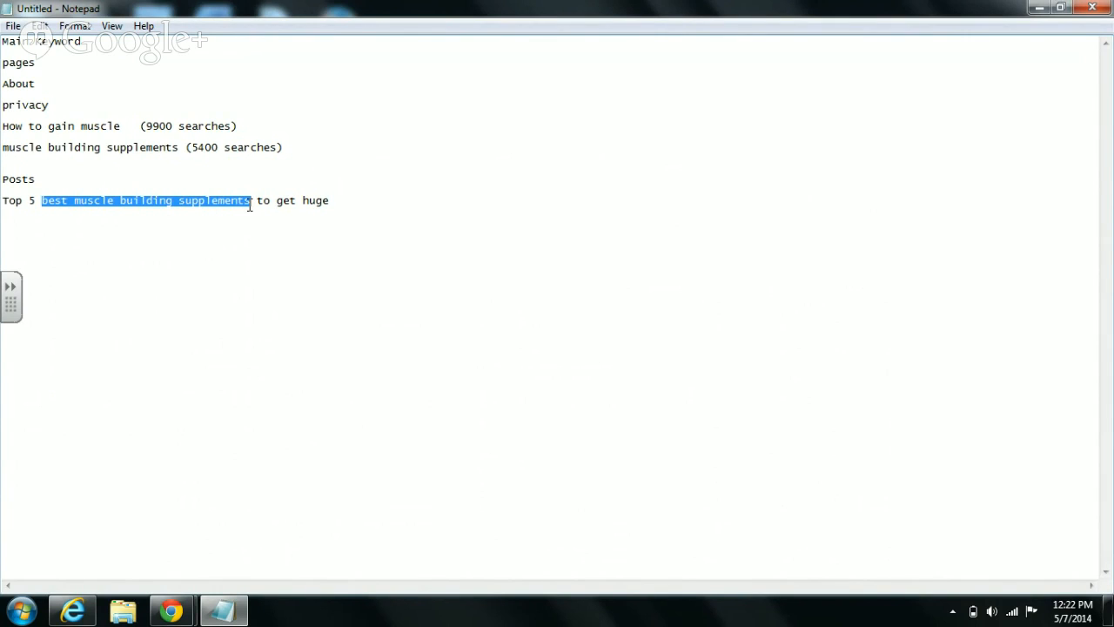
click(137, 148)
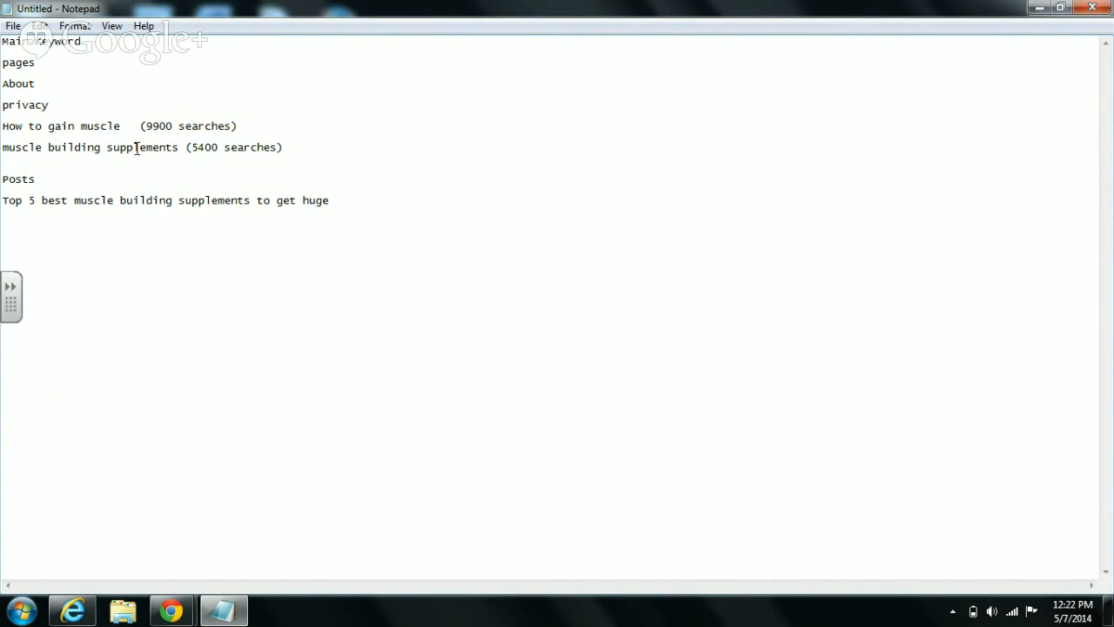
click(137, 147)
key(BackSpace)
text(l)
key(Return)
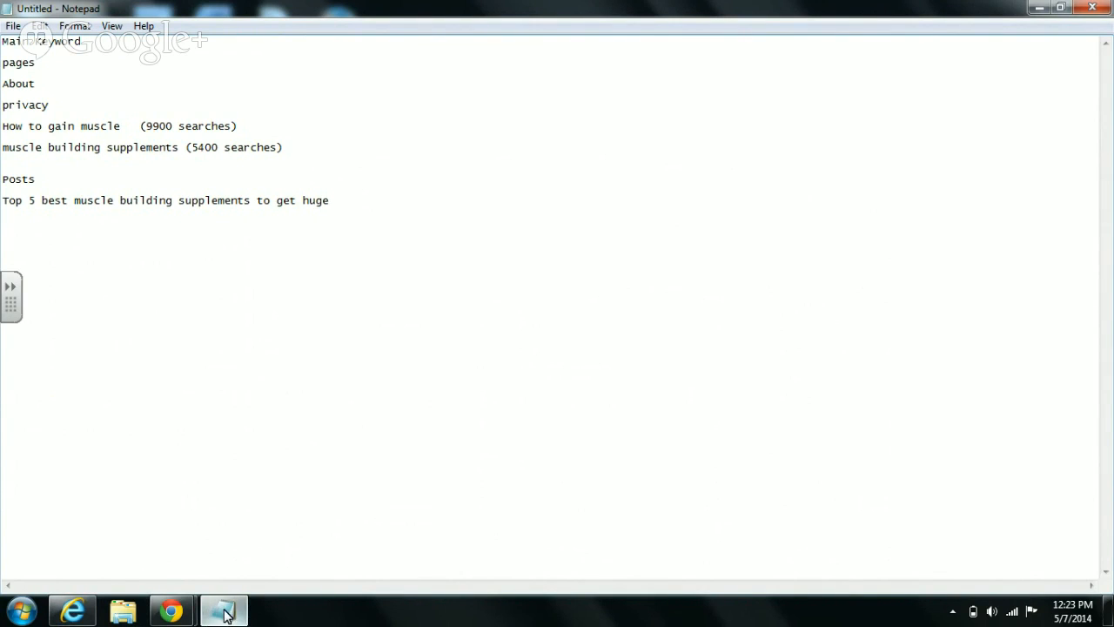
- Copy the keyword idea 'how to bulk up' from Keyword Planner
click(73, 612)
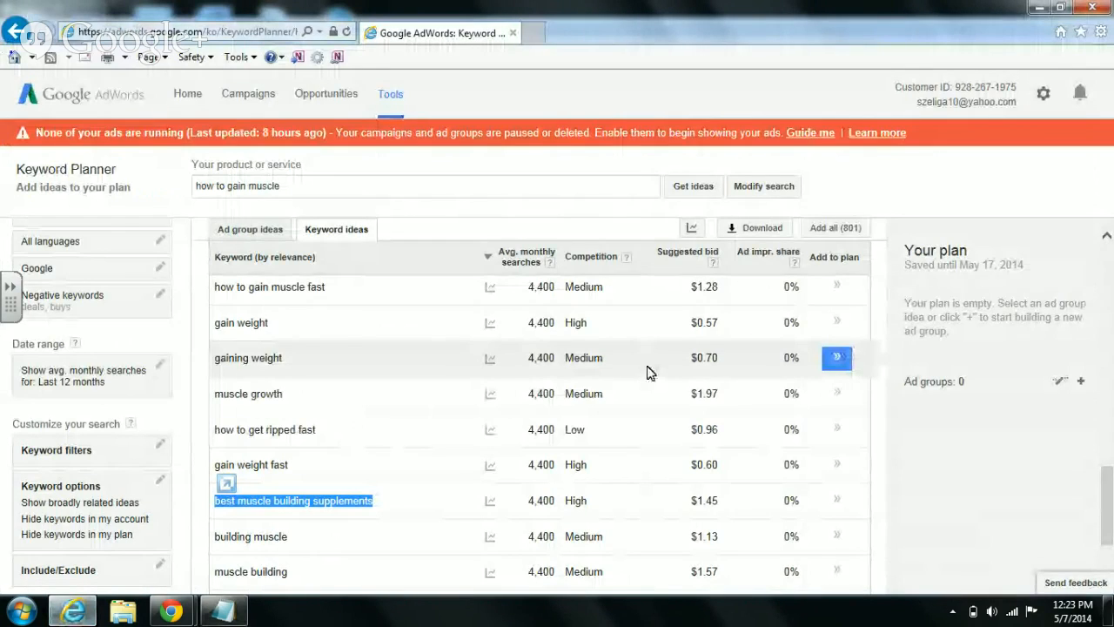
scroll(523, 487, down, 2)
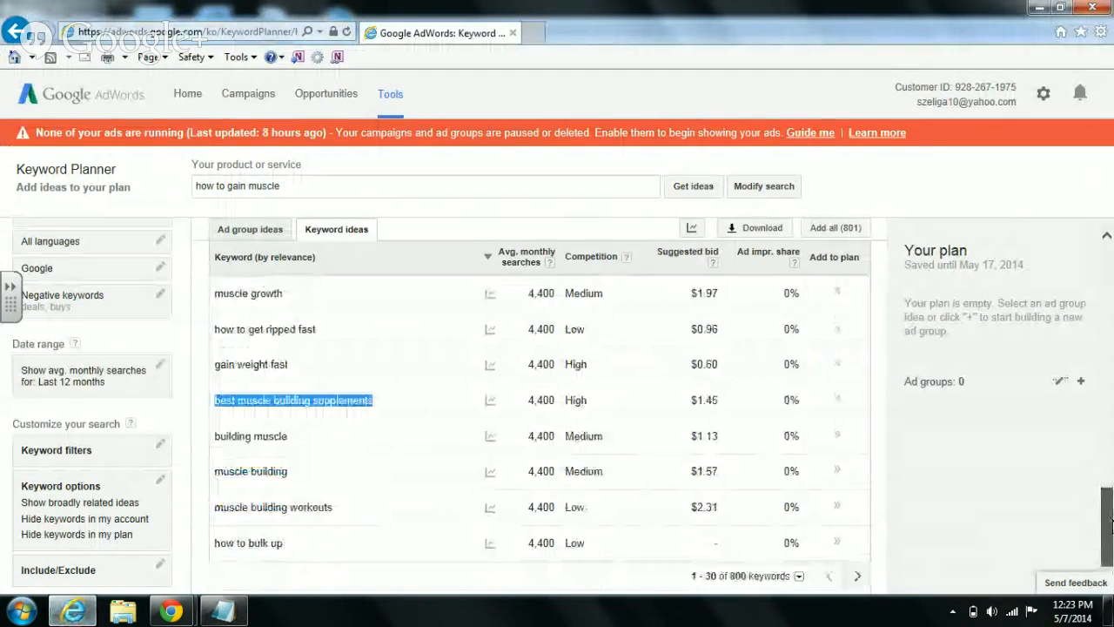
click(286, 551)
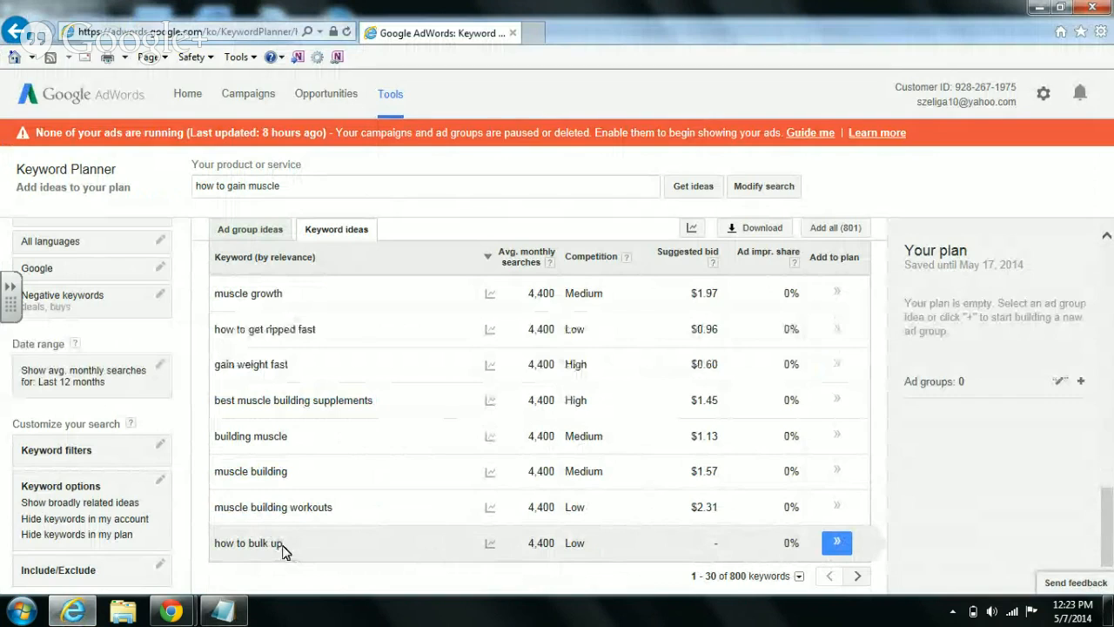
drag(282, 547, 232, 549)
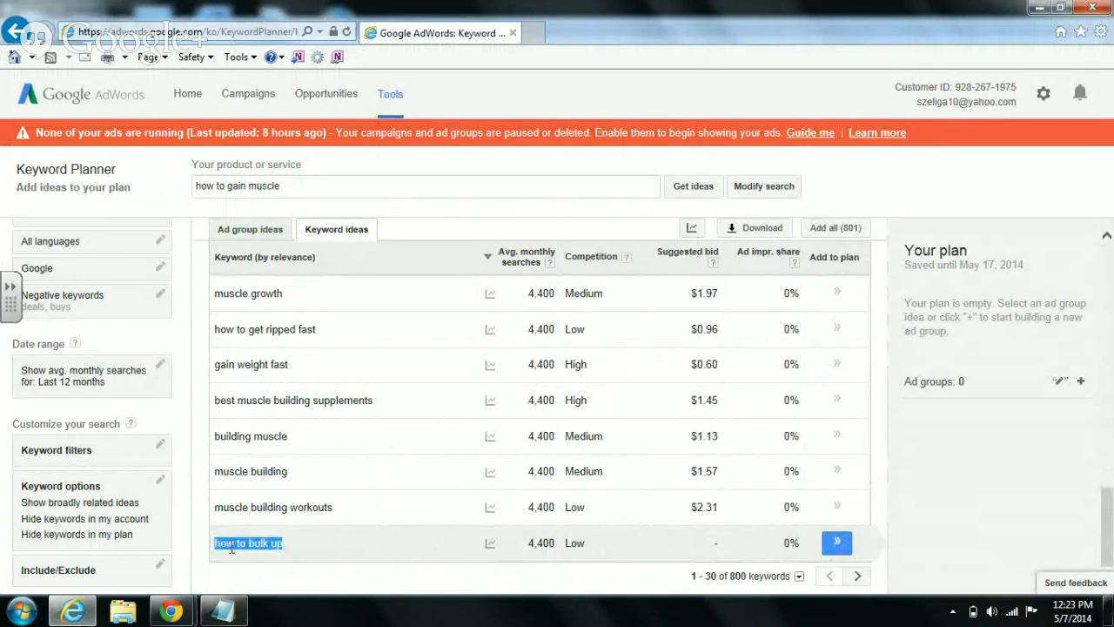
right_click(233, 550)
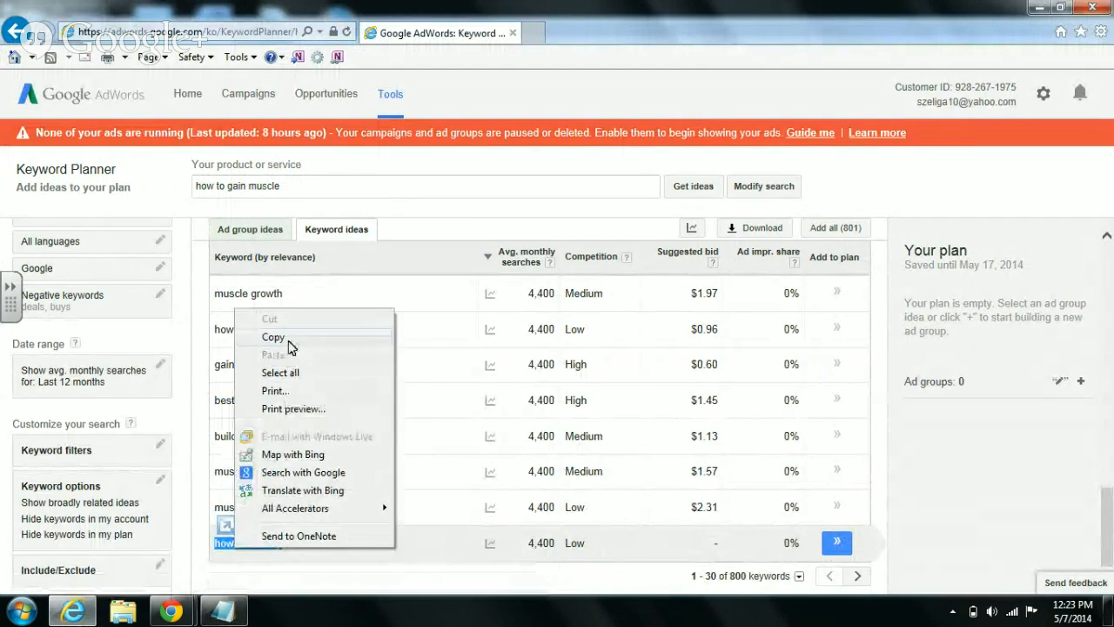
click(289, 340)
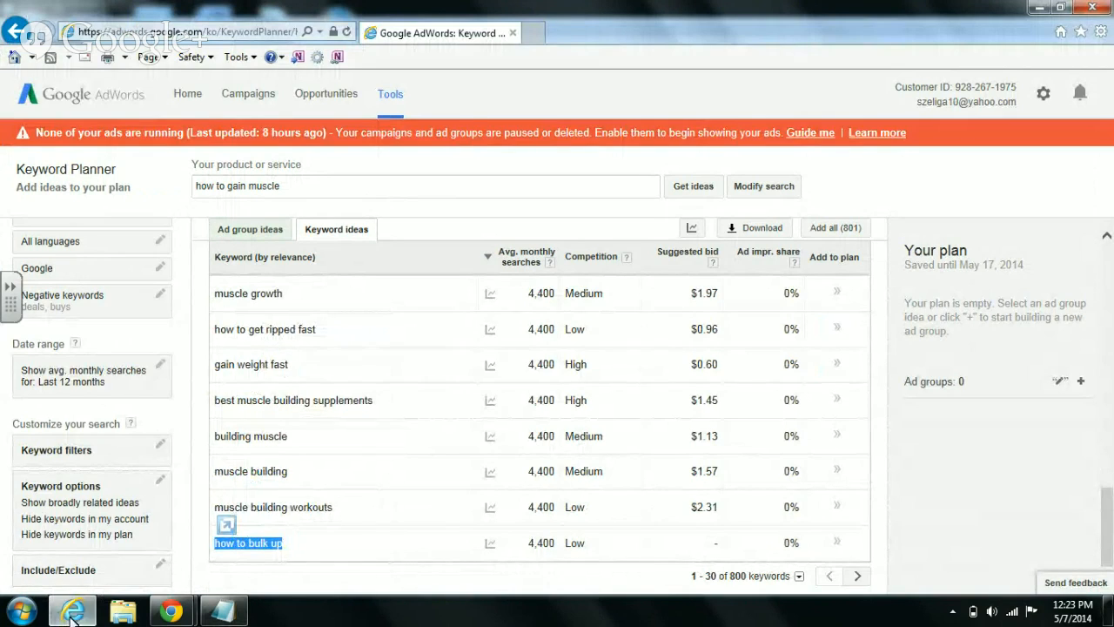
- Paste it under Posts as the title 'how to bulk up on a budget'
click(223, 611)
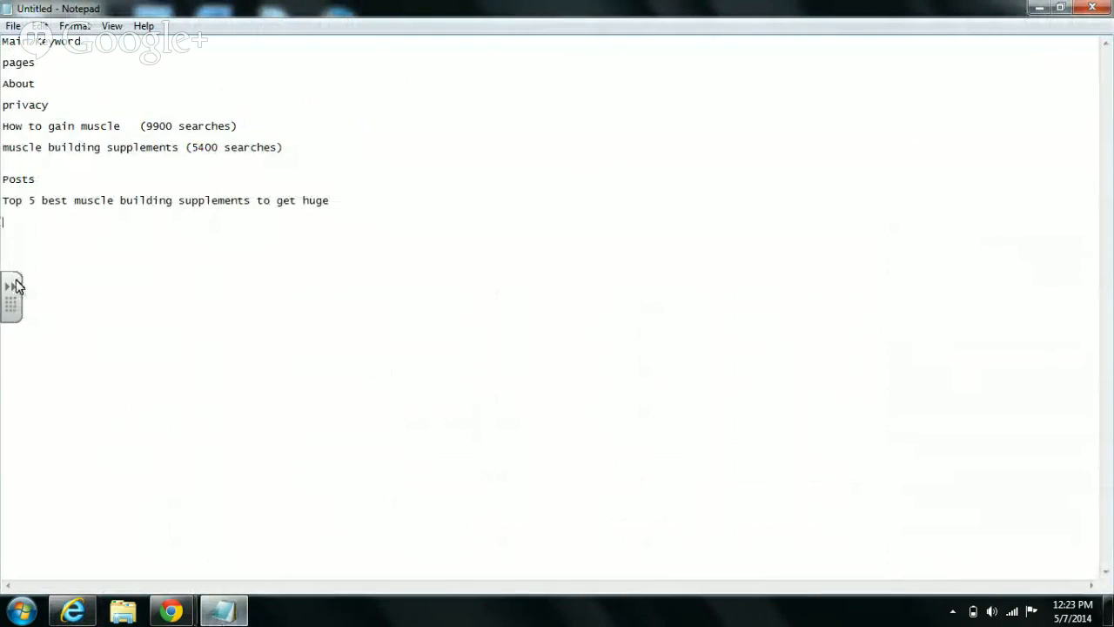
right_click(20, 235)
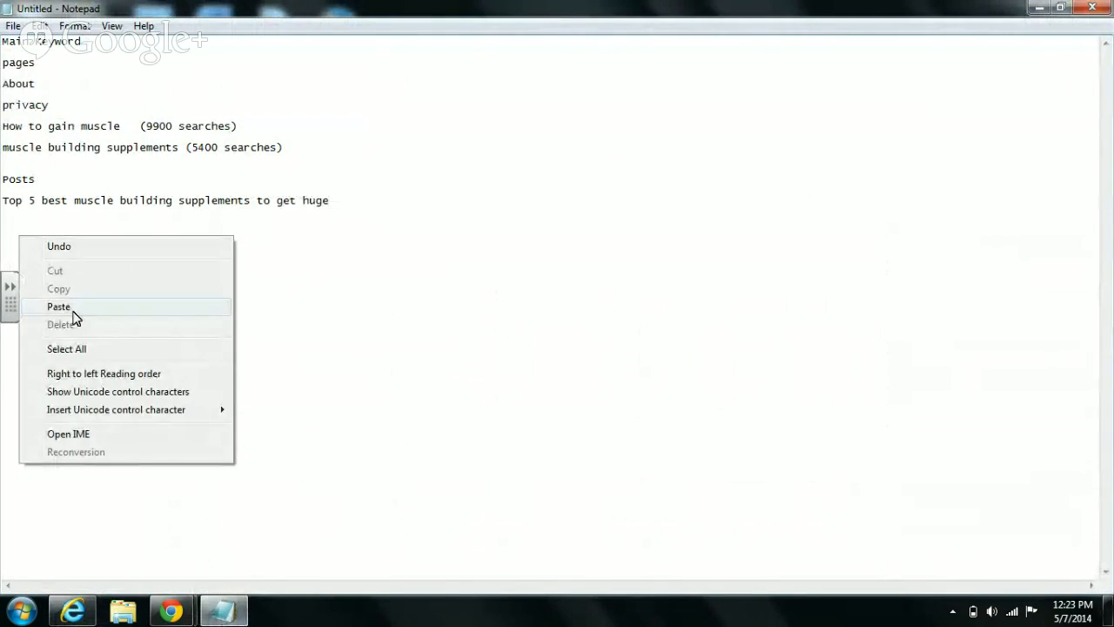
click(72, 308)
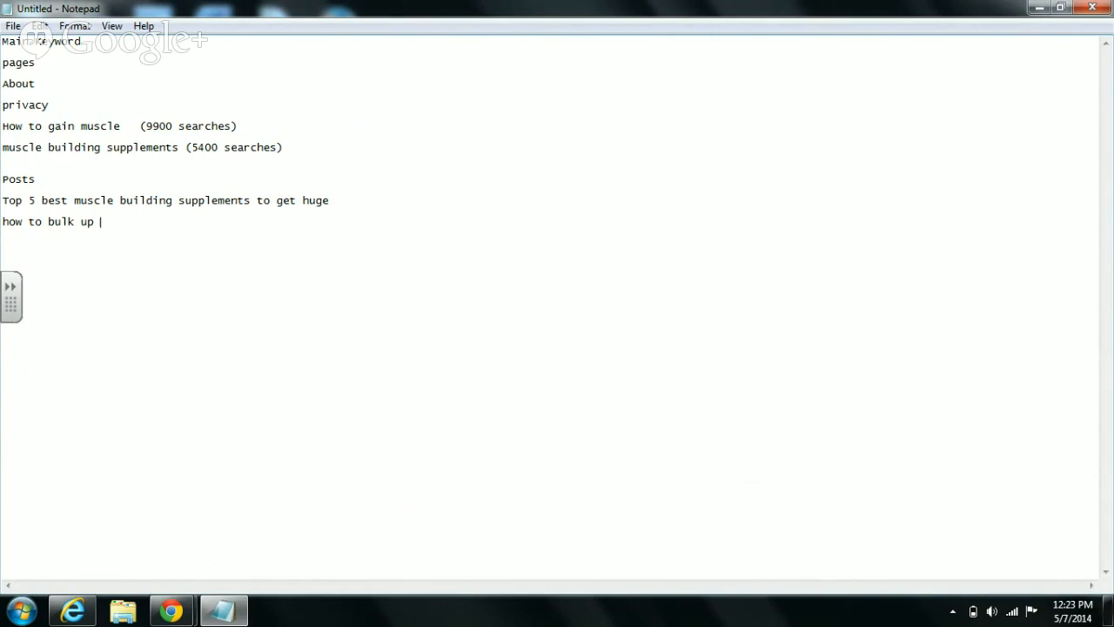
text(on a budgety)
key(BackSpace)
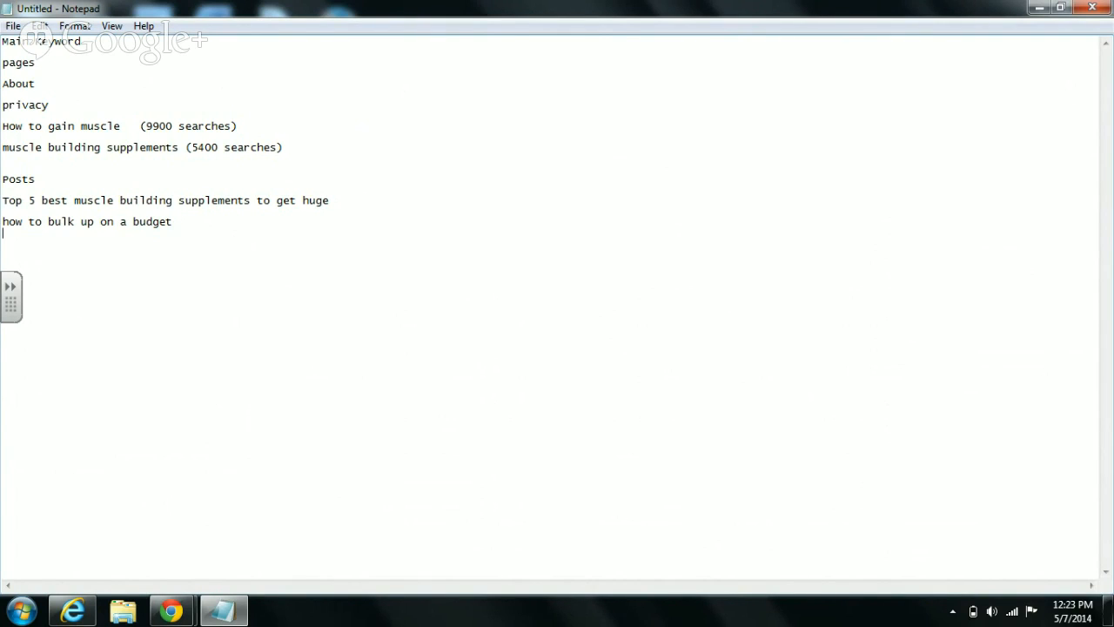
- Copy 'what to eat to gain muscle' from the next page of keyword ideas
click(81, 616)
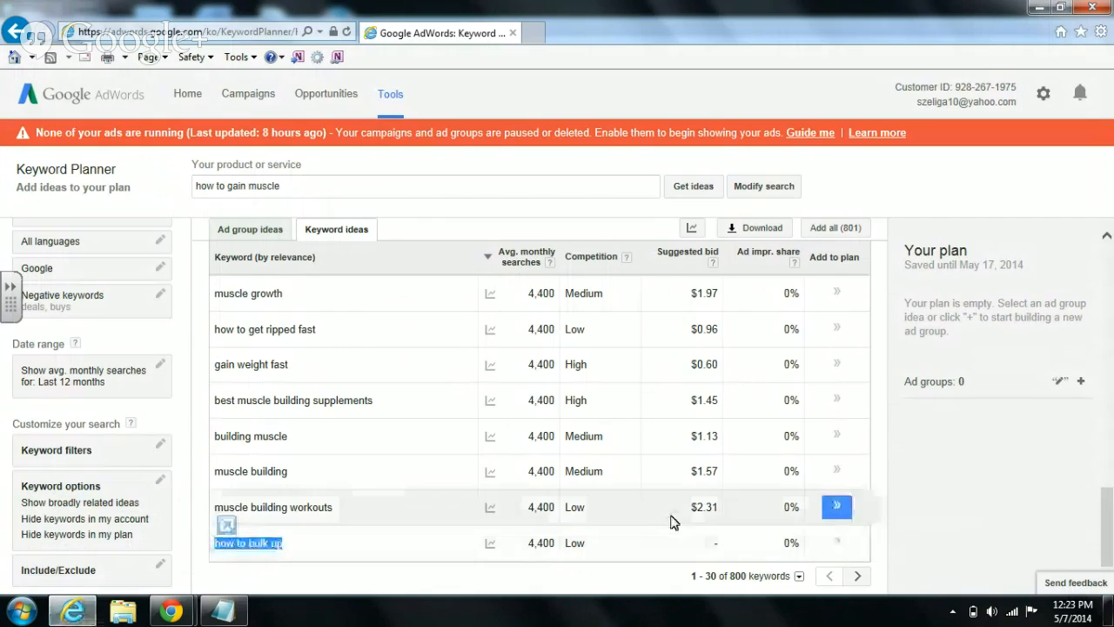
click(857, 577)
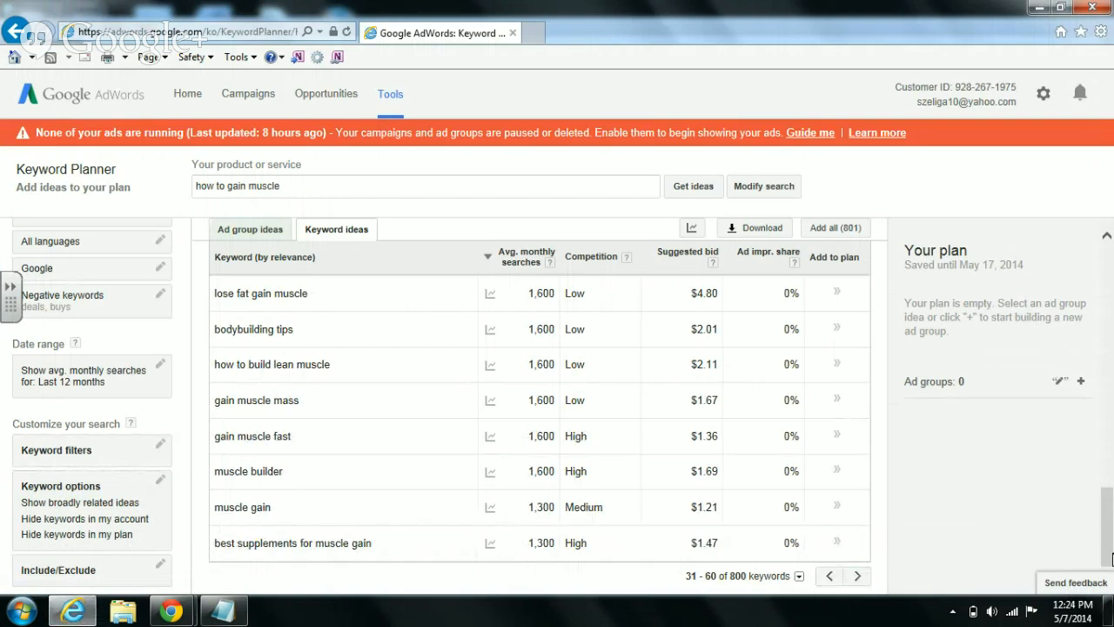
drag(1110, 552, 1111, 520)
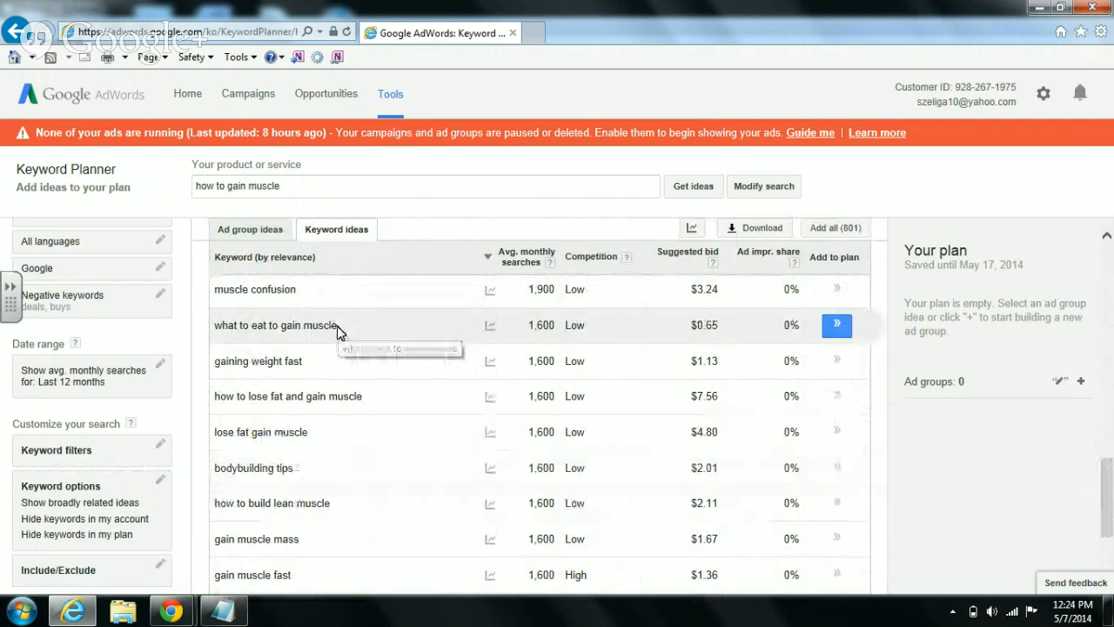
drag(338, 326, 216, 327)
right_click(224, 324)
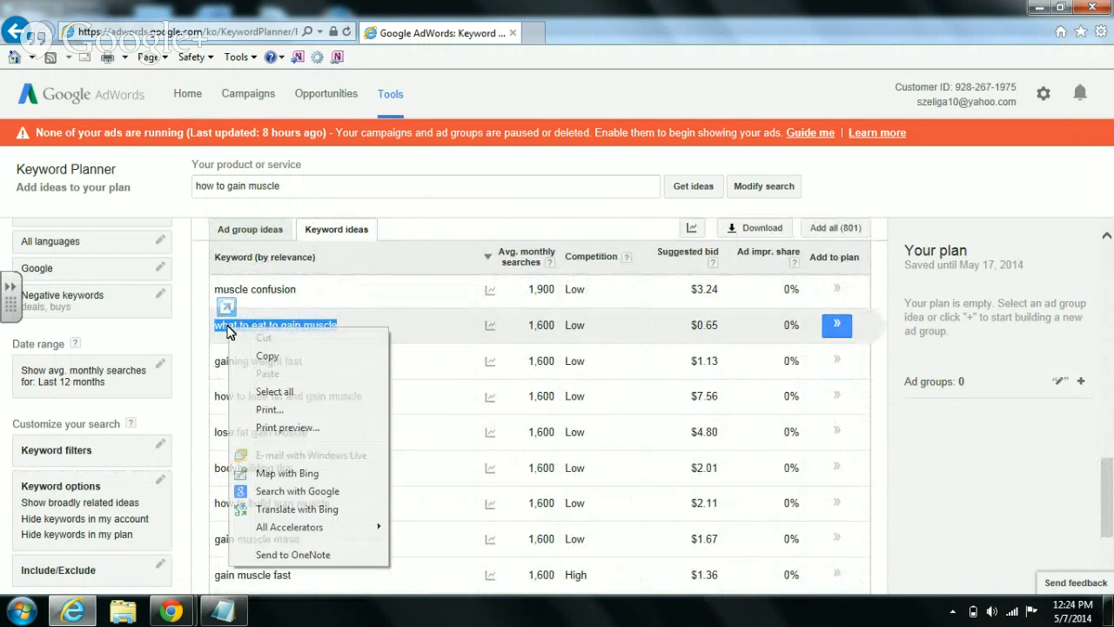
click(270, 359)
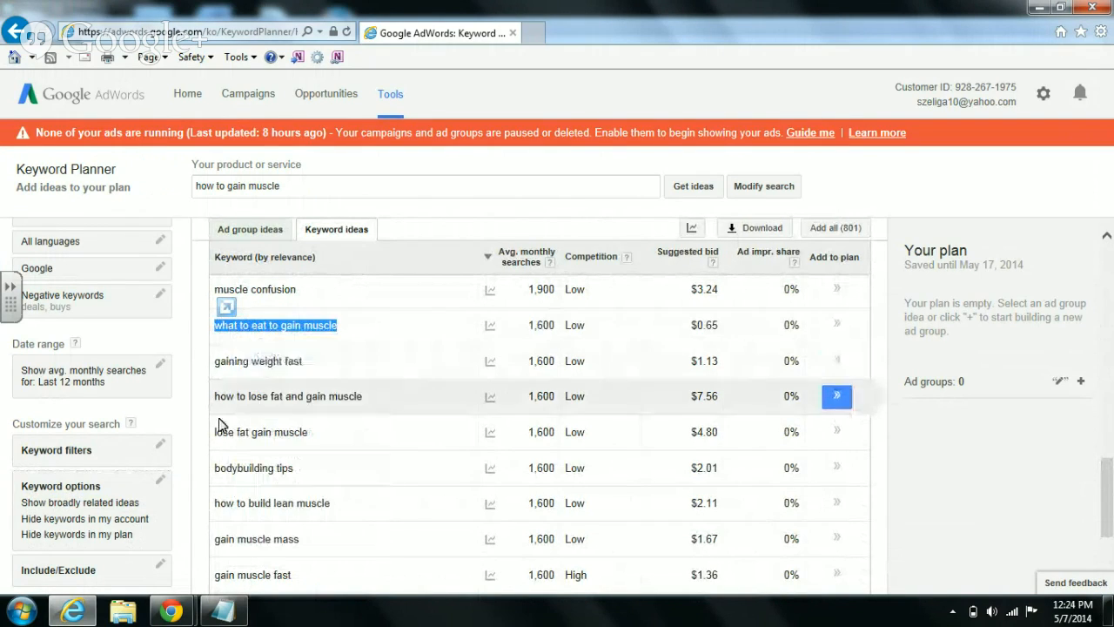
- Paste it under Posts as a new title and append 'quickly'
click(74, 612)
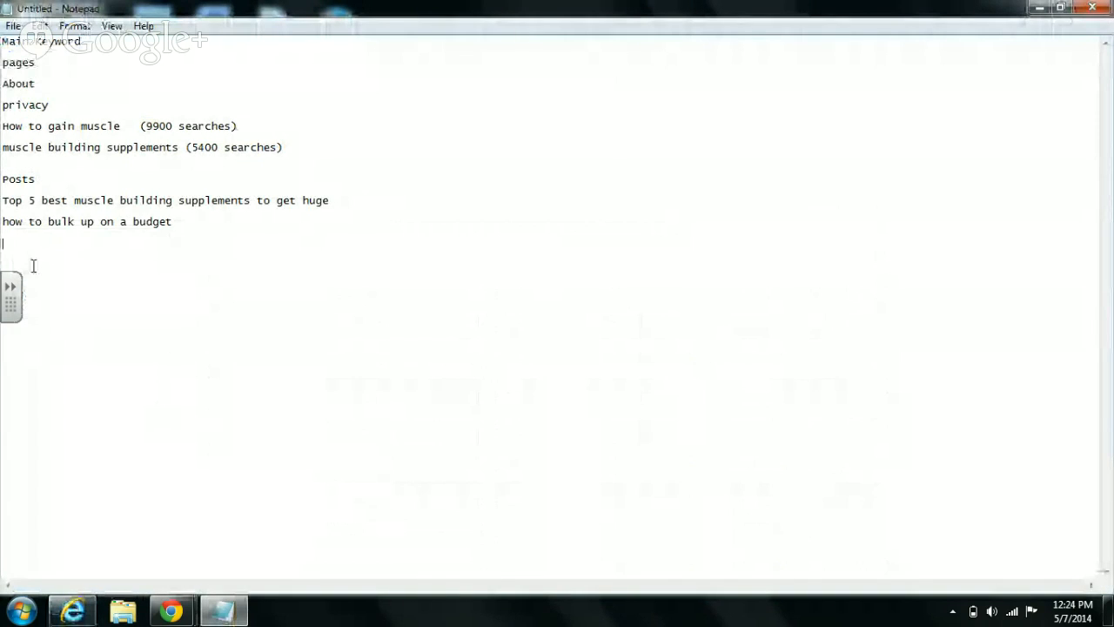
right_click(31, 260)
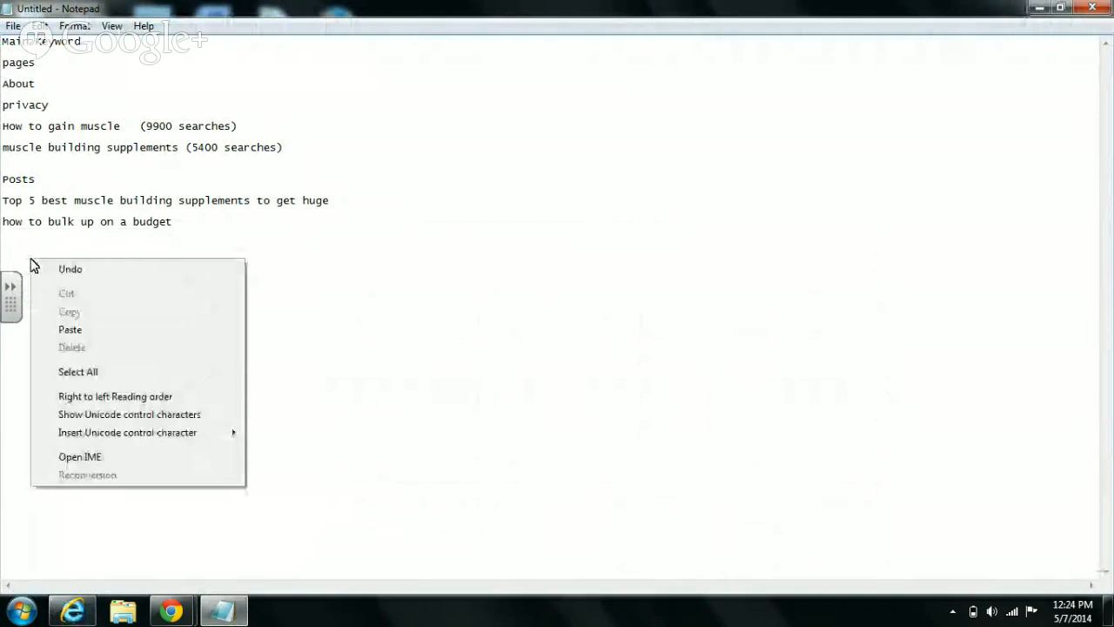
click(73, 328)
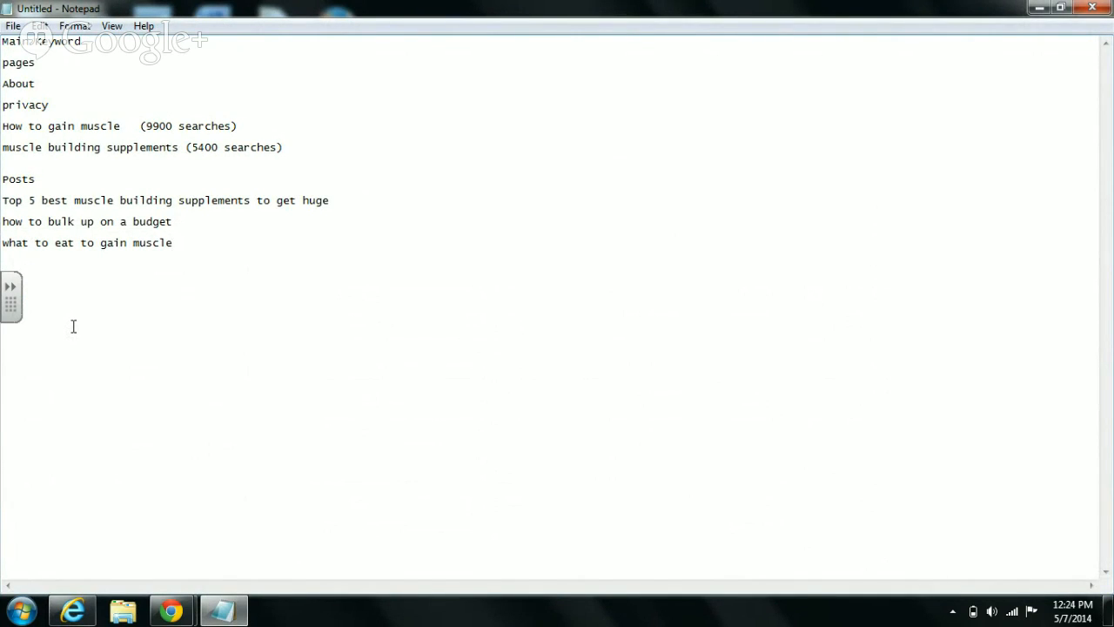
text(quickly)
- Bring Keyword Planner's keyword ideas back to the front
click(73, 612)
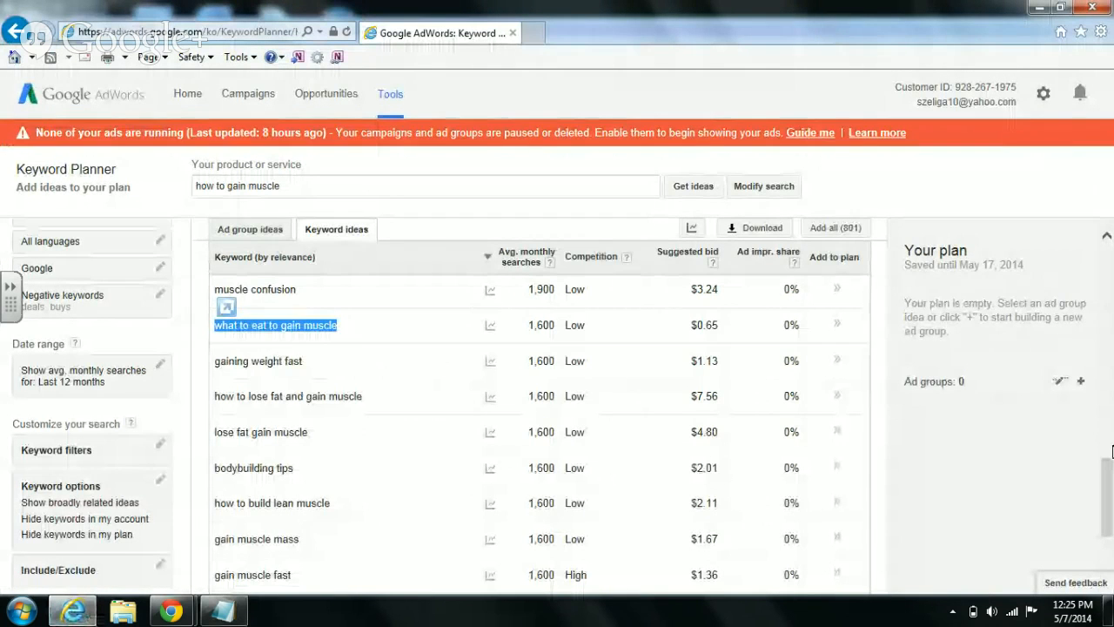
- Page through keyword ideas to rows 121–150 and select 'workout routines to build muscle'
drag(1109, 489, 1110, 521)
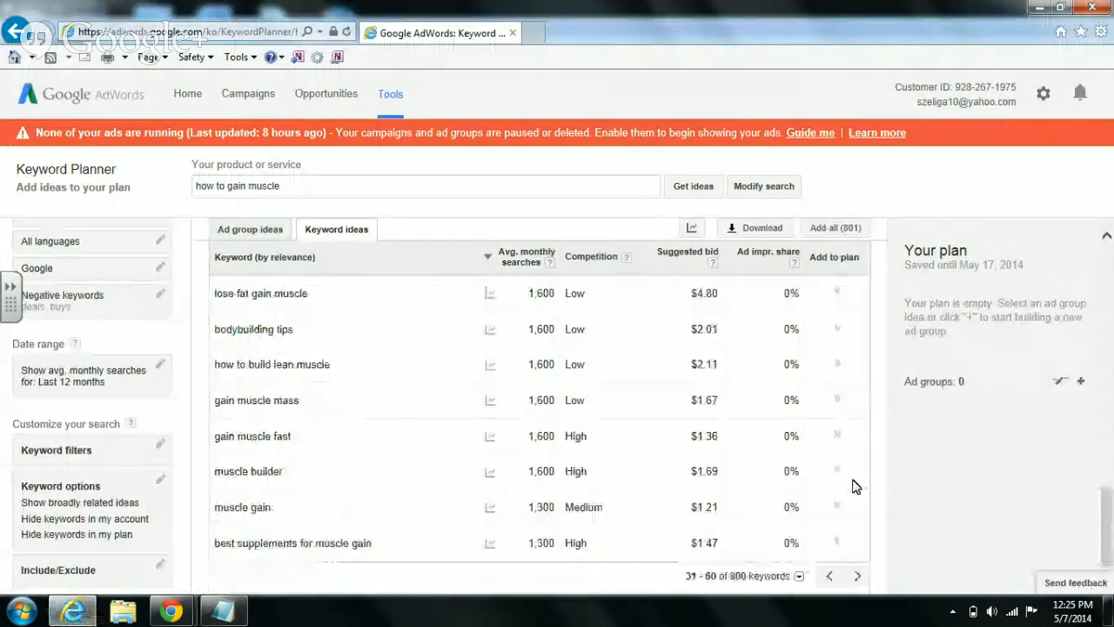
click(855, 577)
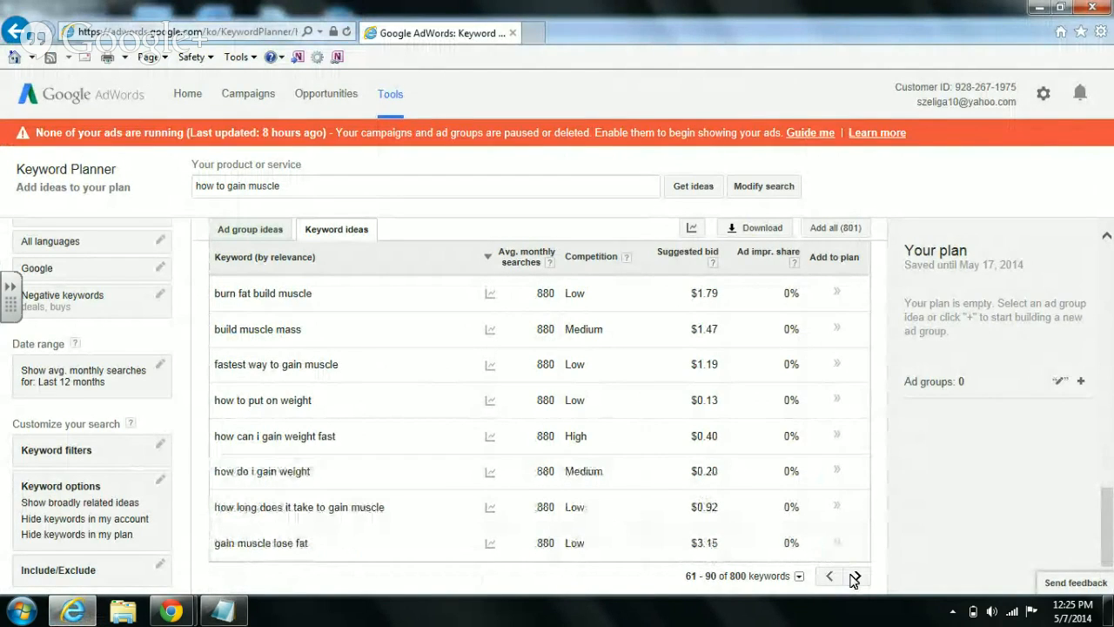
mouse_move(1107, 546)
mouse_down()
mouse_move(1101, 369)
mouse_move(1113, 575)
mouse_up()
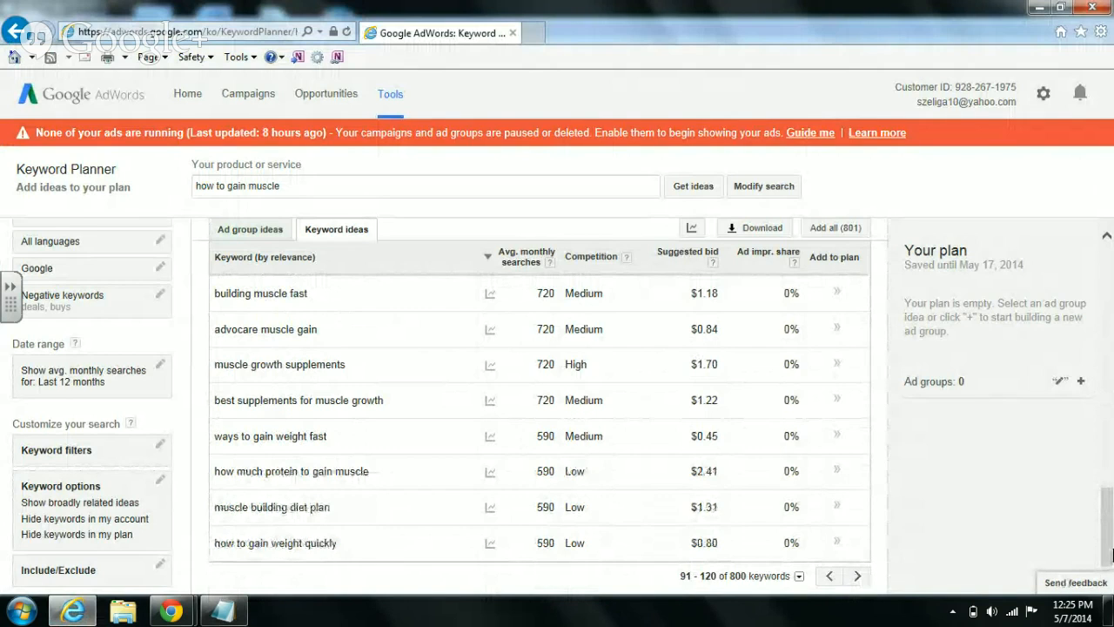
mouse_move(1111, 557)
mouse_down()
mouse_move(1071, 397)
mouse_move(1110, 331)
mouse_move(1110, 557)
mouse_up()
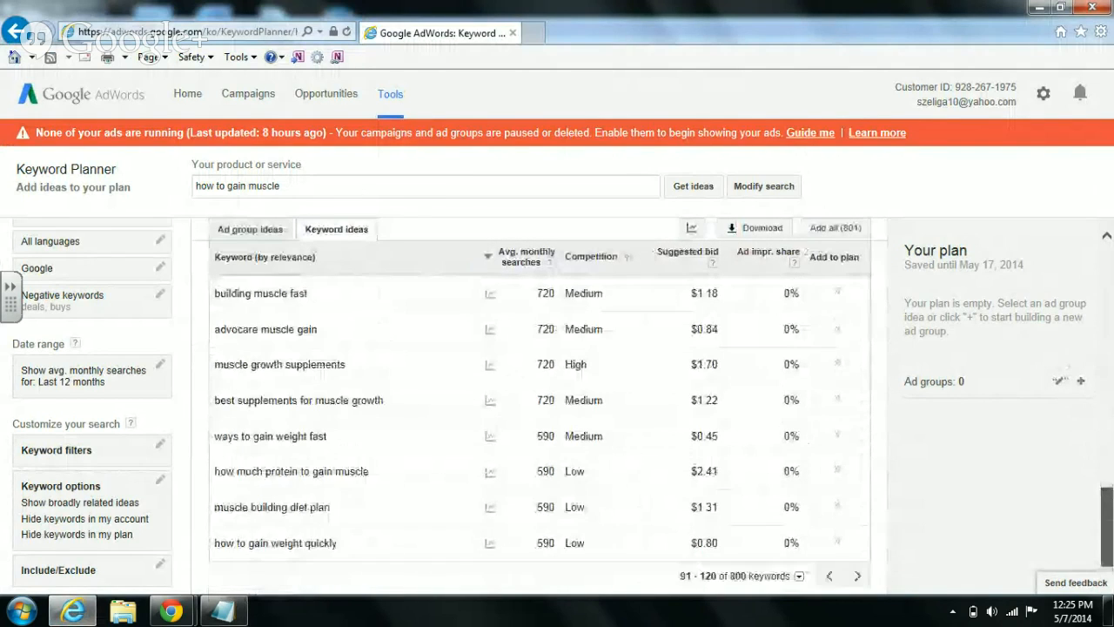
click(857, 576)
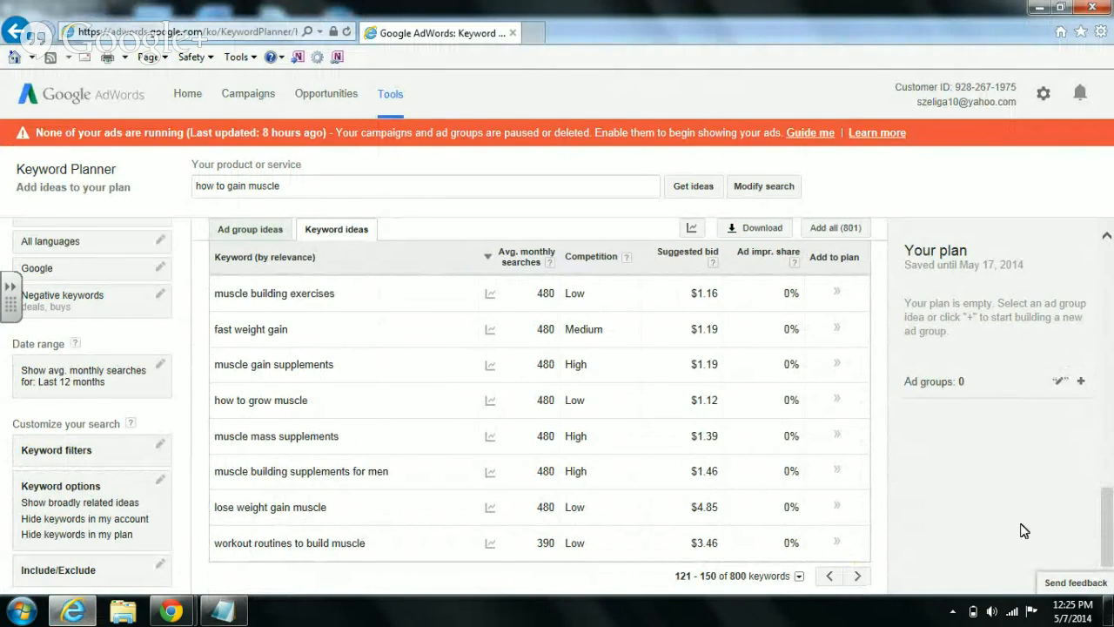
drag(1110, 538, 1110, 561)
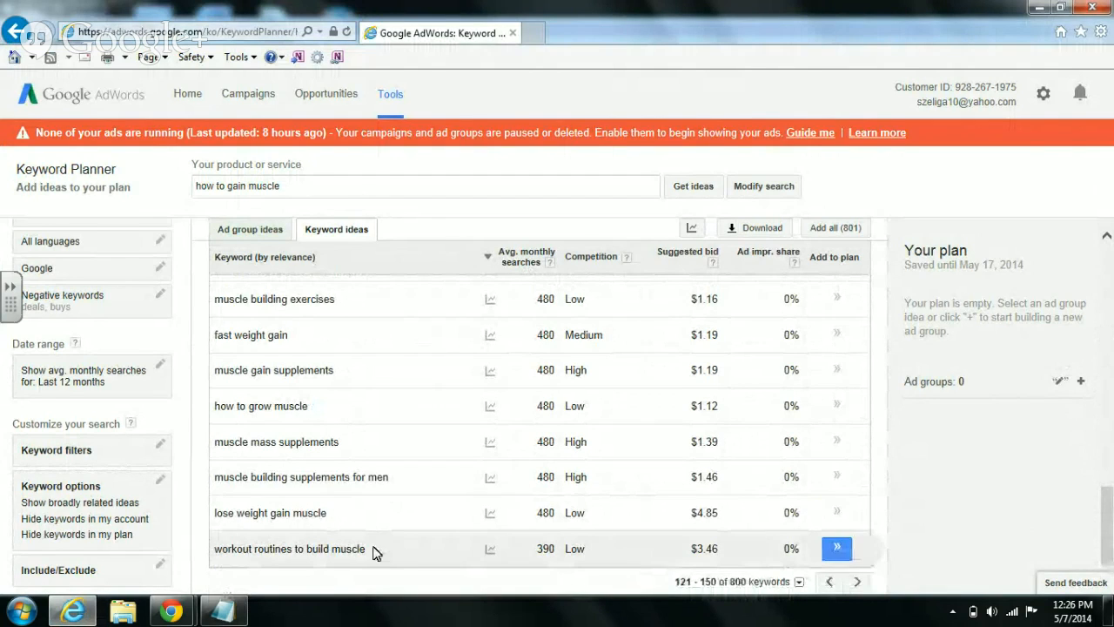
drag(366, 552, 245, 557)
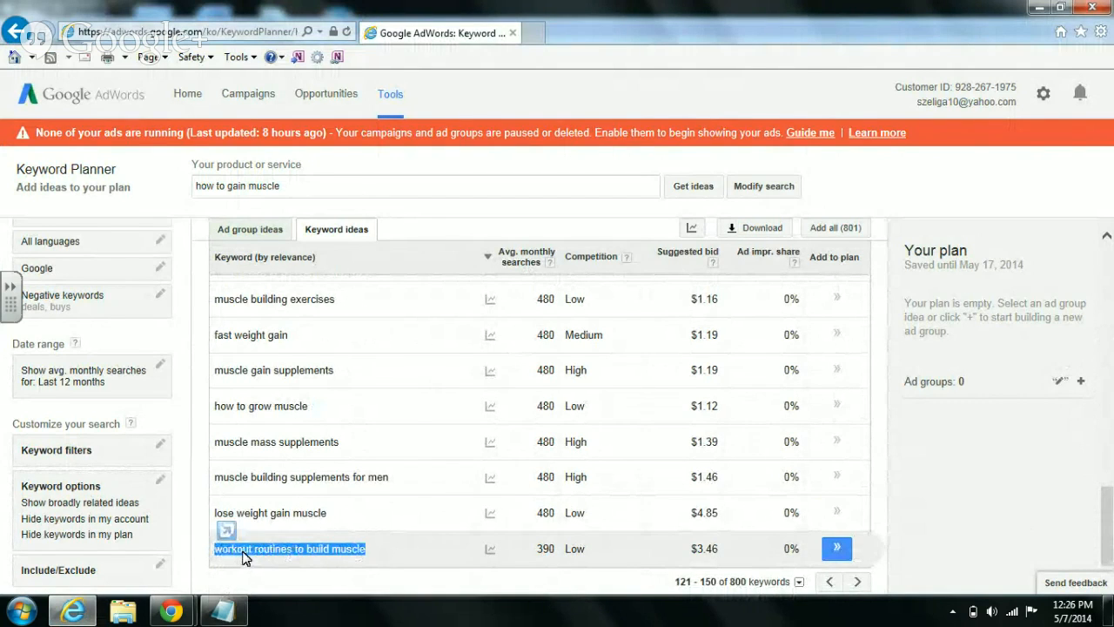
- Copy 'workout routines to build muscle' and paste it on a new line under the last post
right_click(245, 557)
click(296, 341)
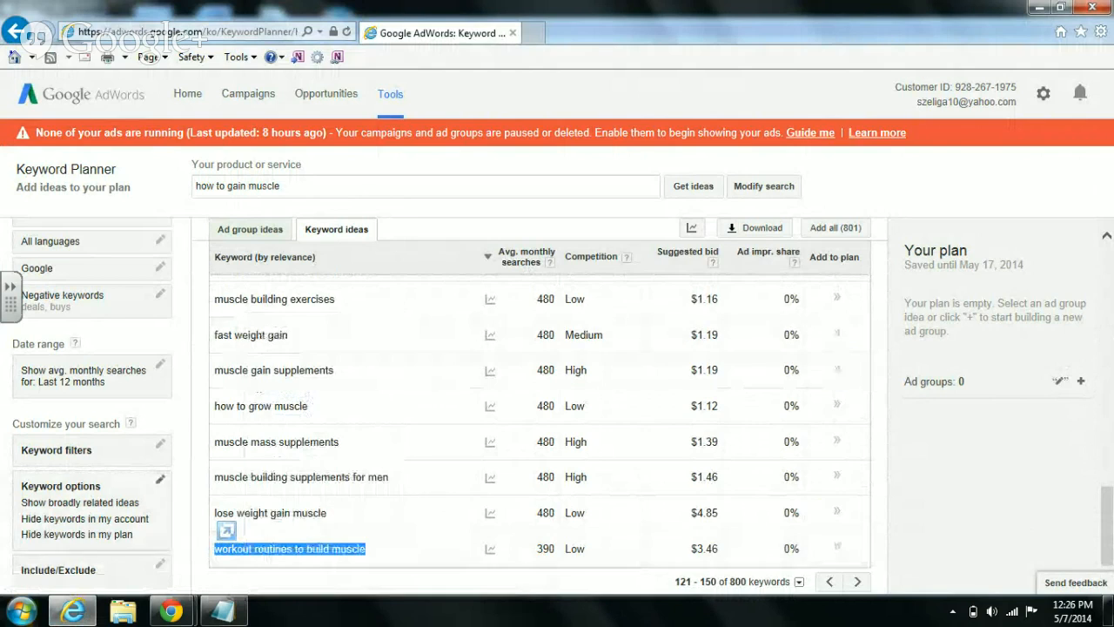
key(alt+Tab)
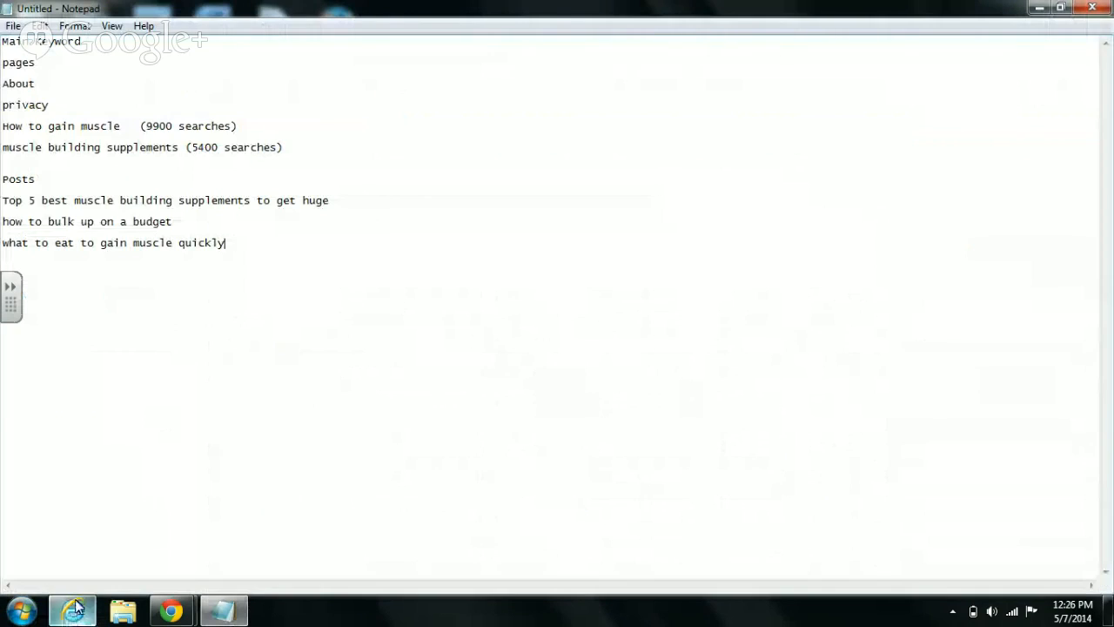
click(293, 305)
key(Return)
right_click(50, 268)
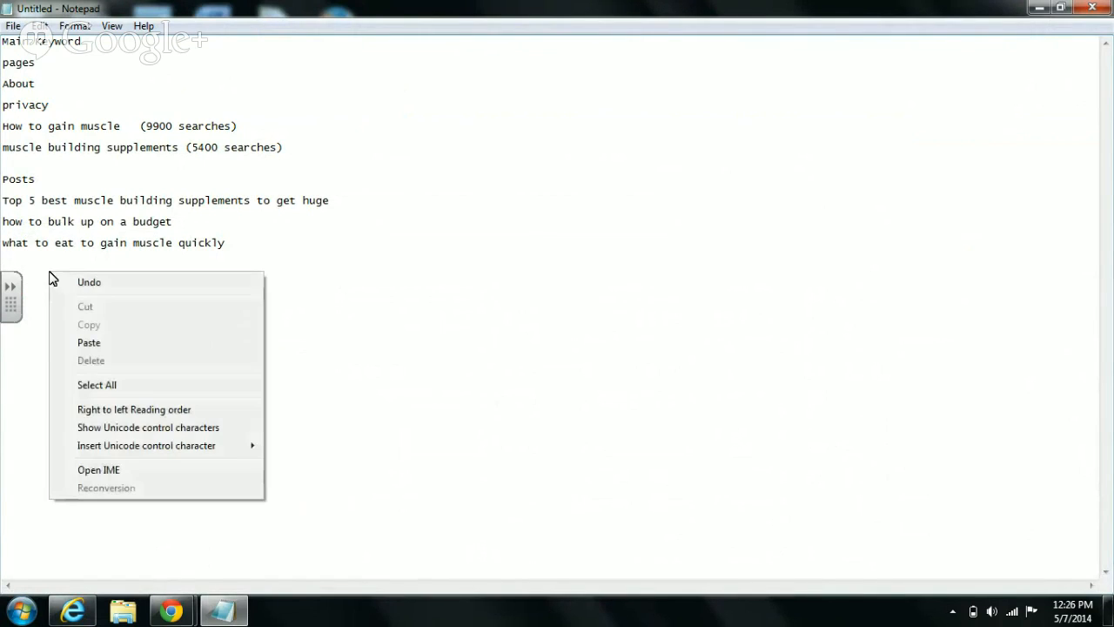
click(90, 343)
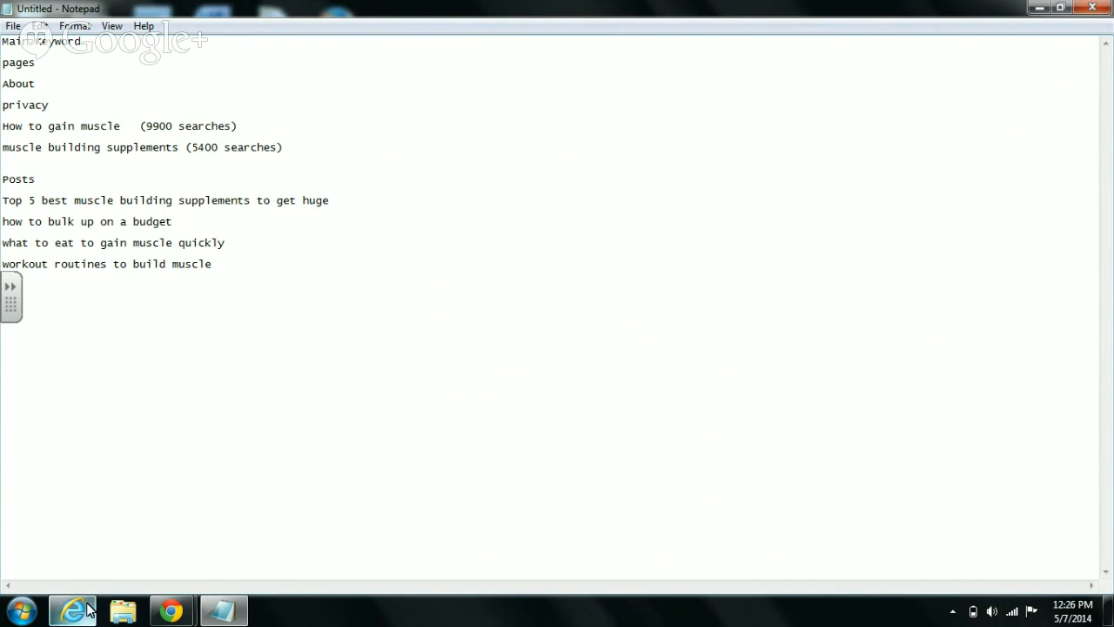
- Copy the 'How to gain muscle' page title from the Notepad outline
mouse_move(175, 615)
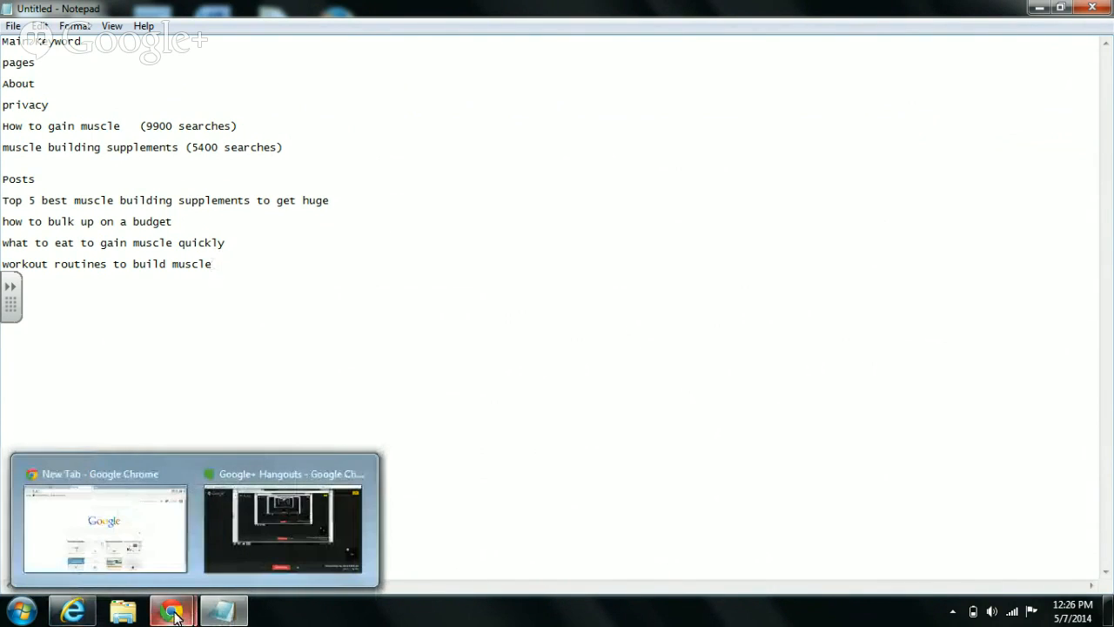
mouse_move(142, 495)
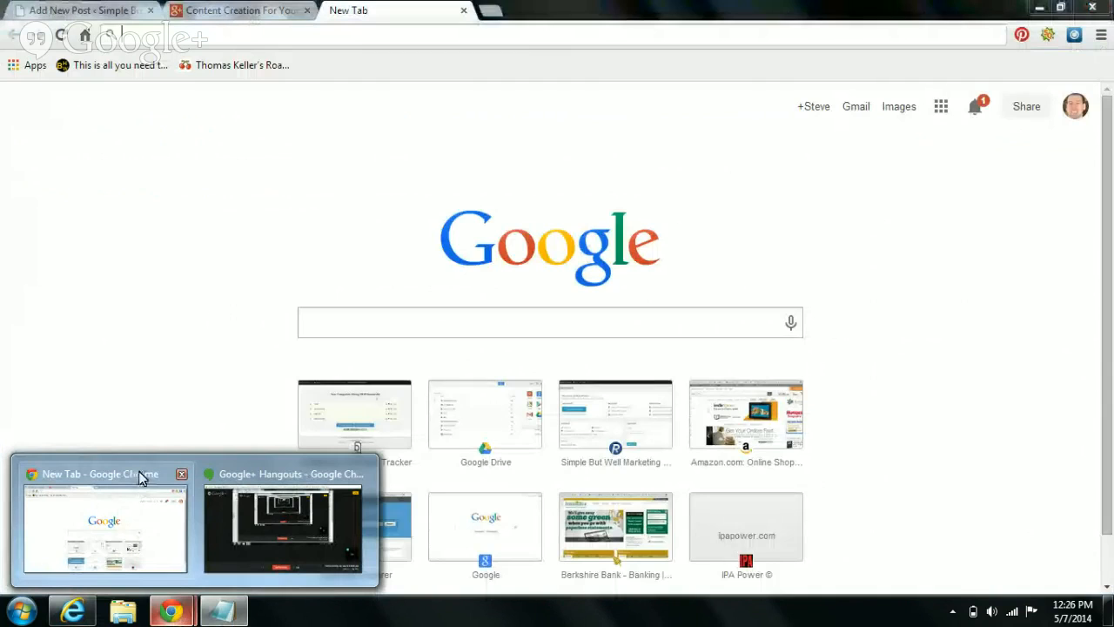
mouse_move(73, 613)
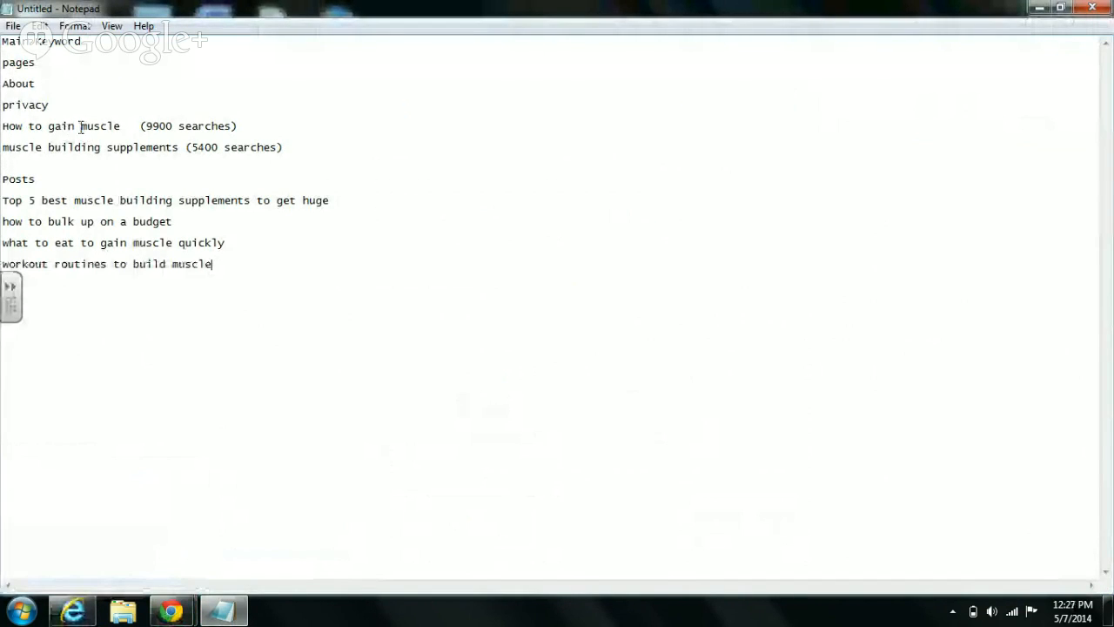
drag(121, 127, 13, 125)
click(7, 126)
click(128, 128)
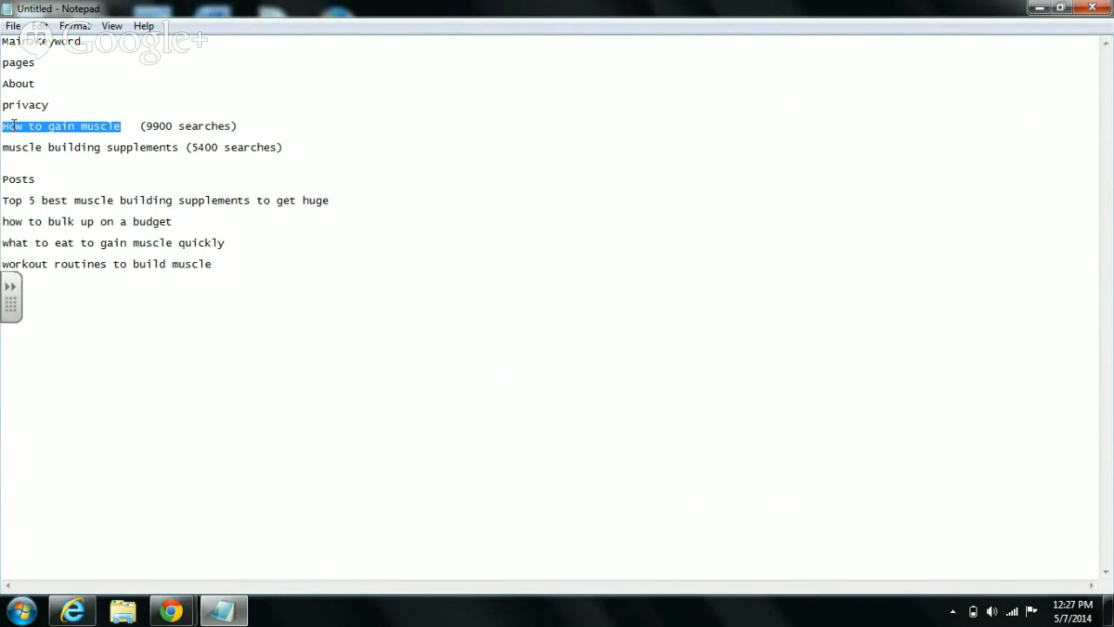
right_click(16, 126)
click(78, 180)
click(173, 156)
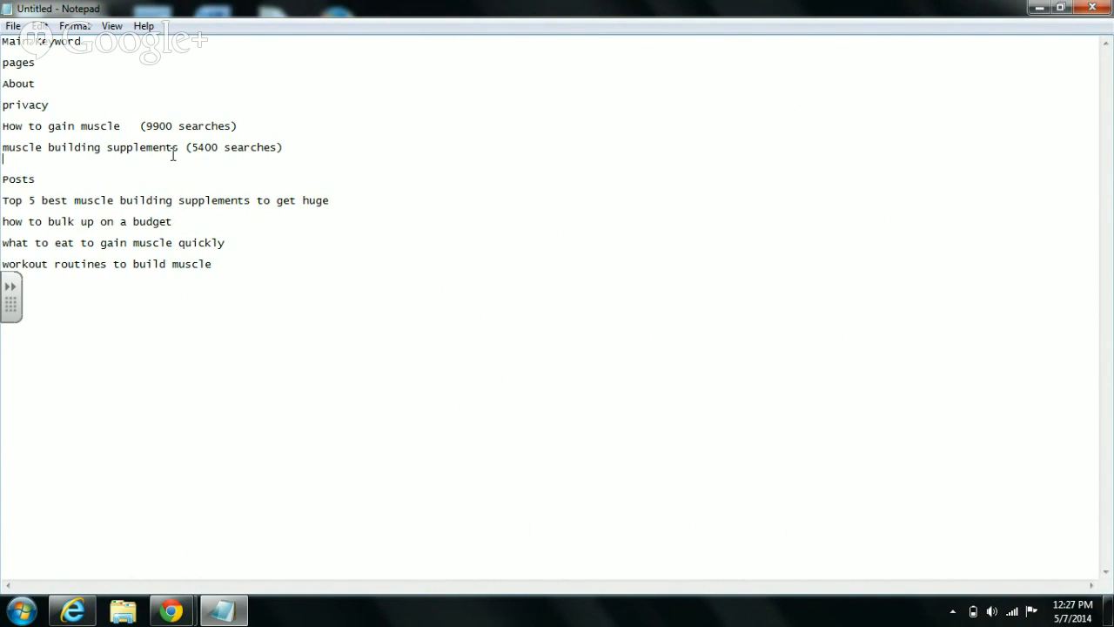
- Close the Keyword Planner window and bring Chrome's new tab page forward
click(73, 612)
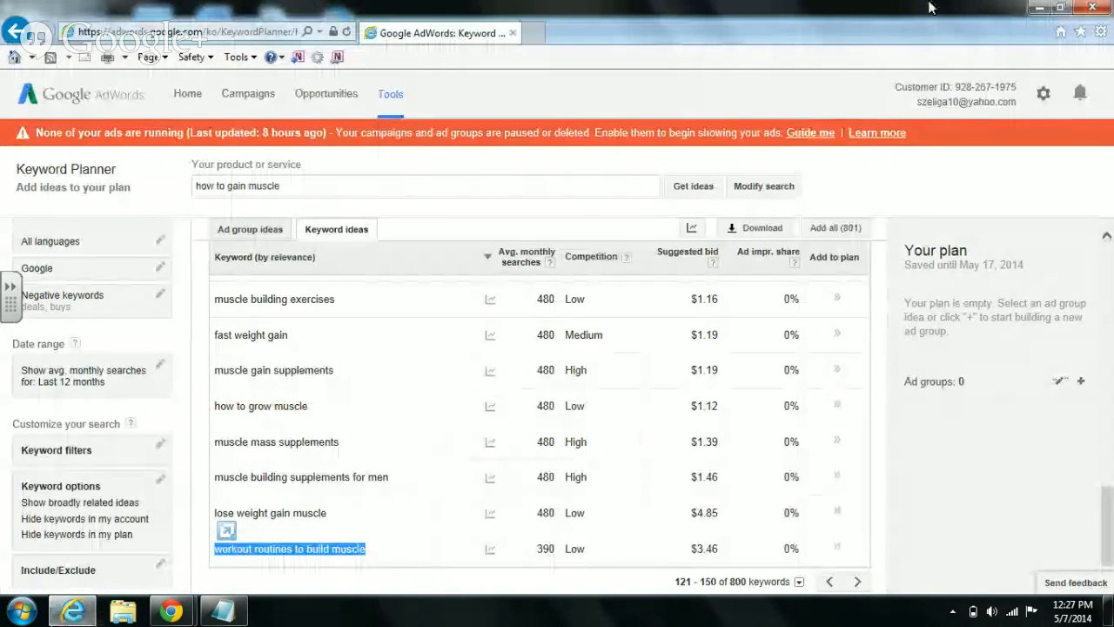
click(1104, 11)
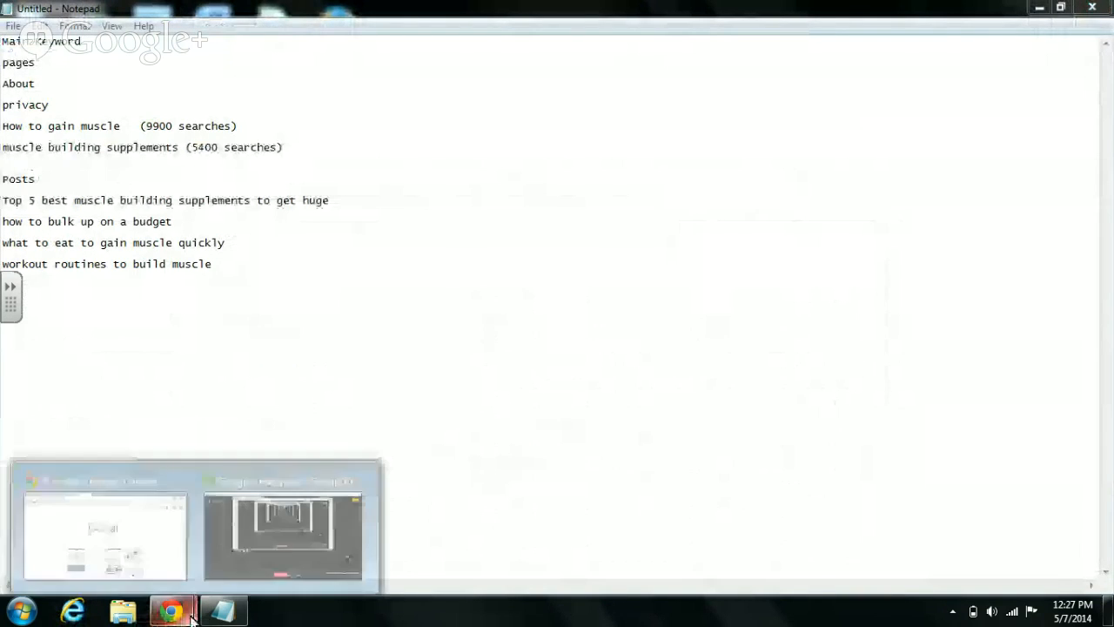
click(111, 516)
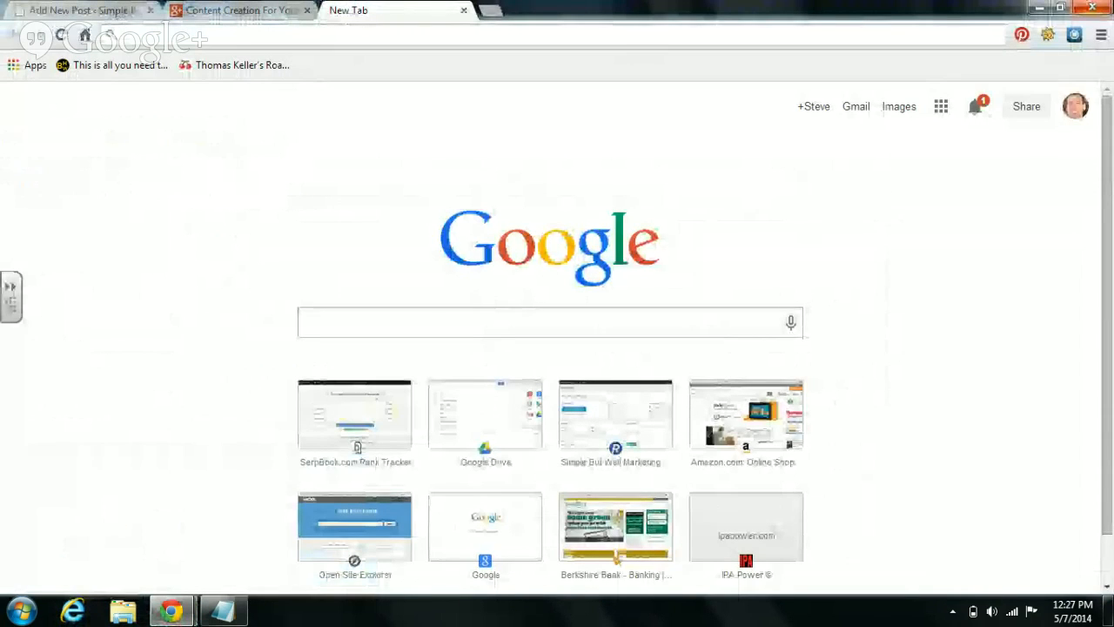
- Search 'how to gain muscle' in a new incognito window and scroll down to the related searches
click(1100, 36)
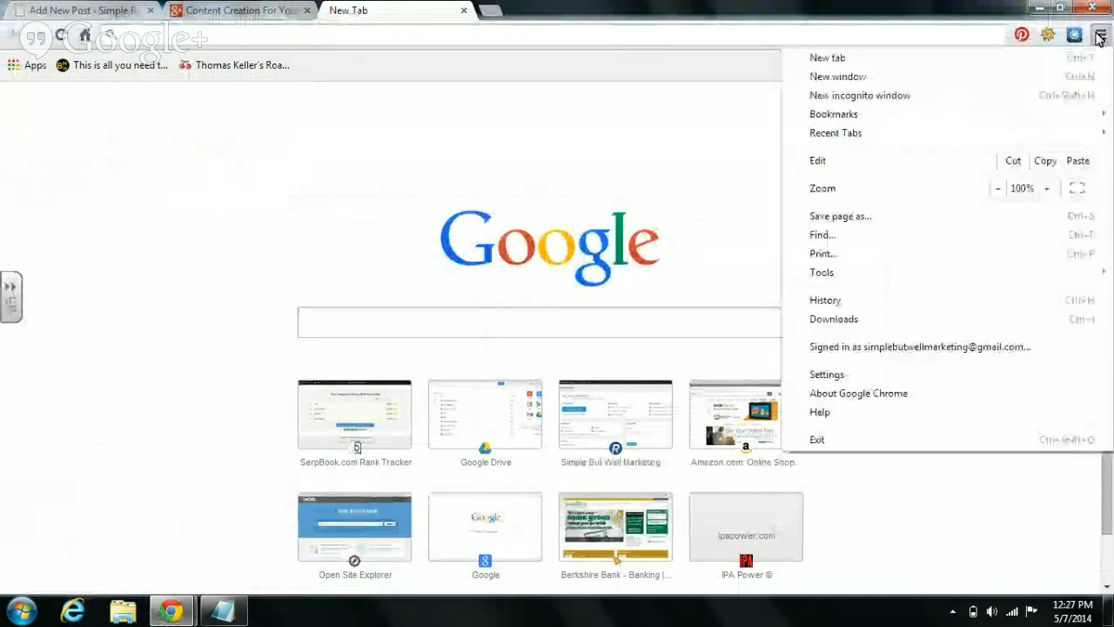
click(900, 98)
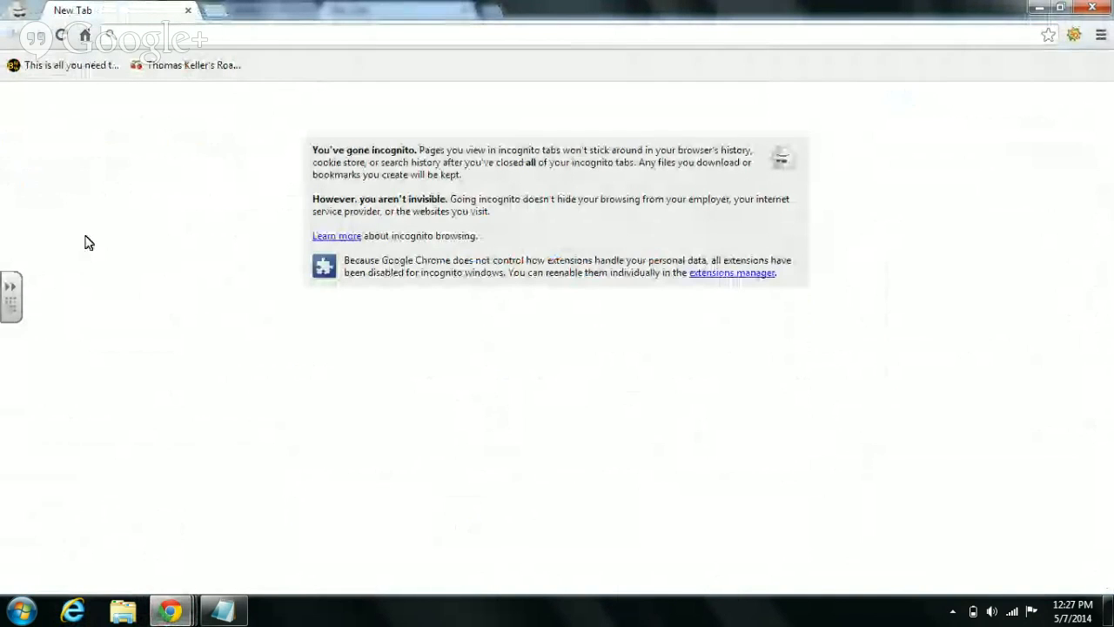
text(how to)
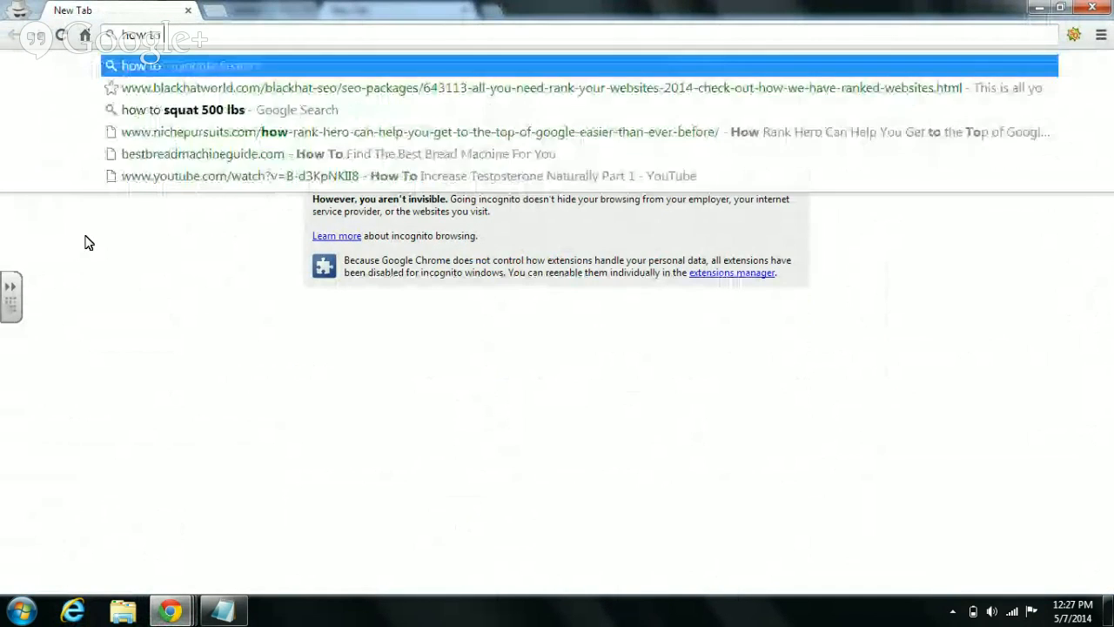
text( gain muscle)
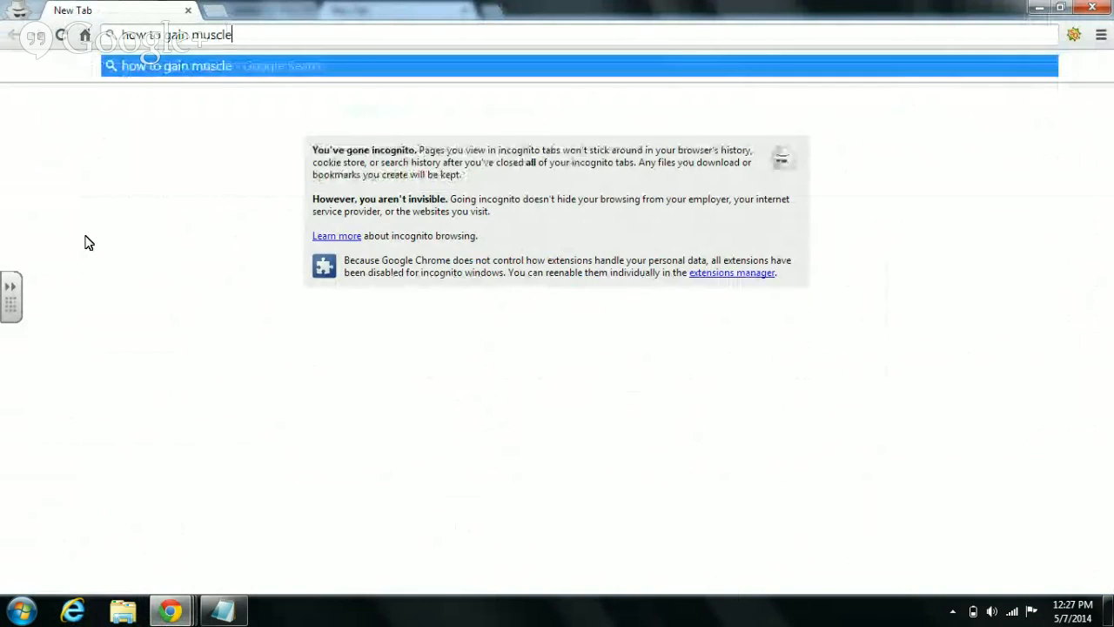
key(Return)
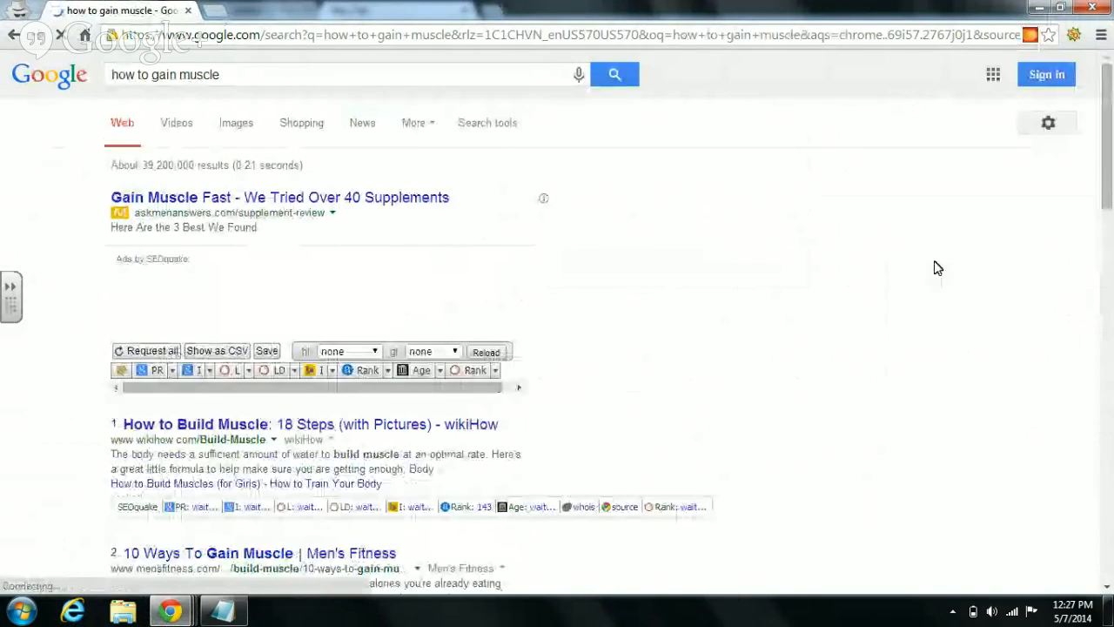
drag(1112, 148, 1110, 525)
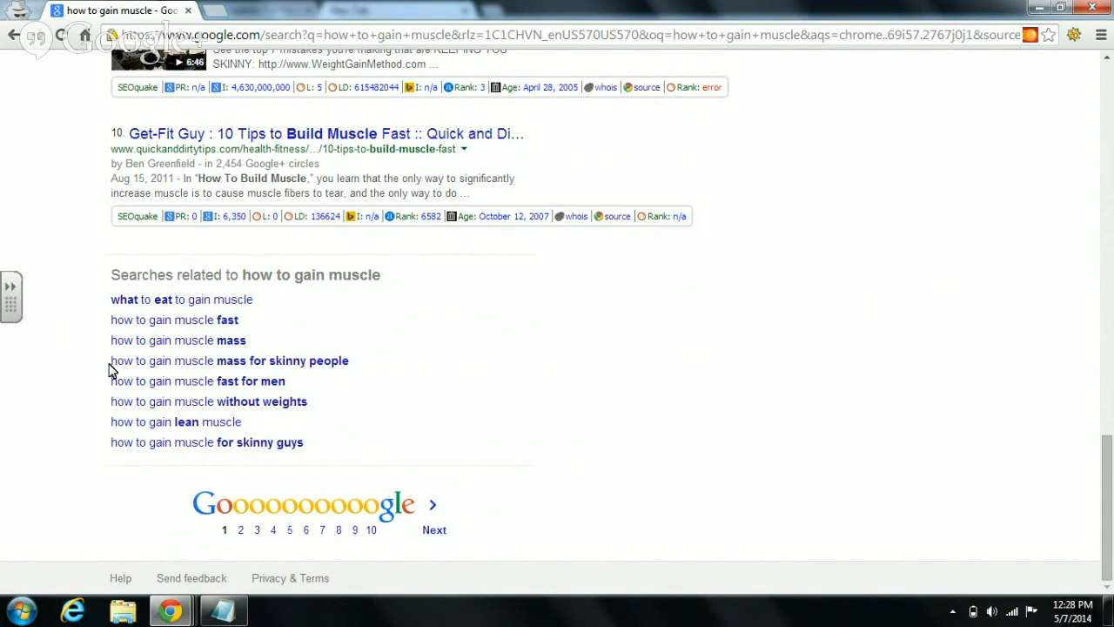
- Copy the related search 'how to gain muscle mass for skinny people' into the Notepad post list
mouse_move(110, 369)
mouse_down()
mouse_move(383, 366)
mouse_move(87, 359)
mouse_move(114, 369)
mouse_move(209, 277)
mouse_move(114, 368)
mouse_move(123, 372)
mouse_up()
click(387, 367)
click(113, 372)
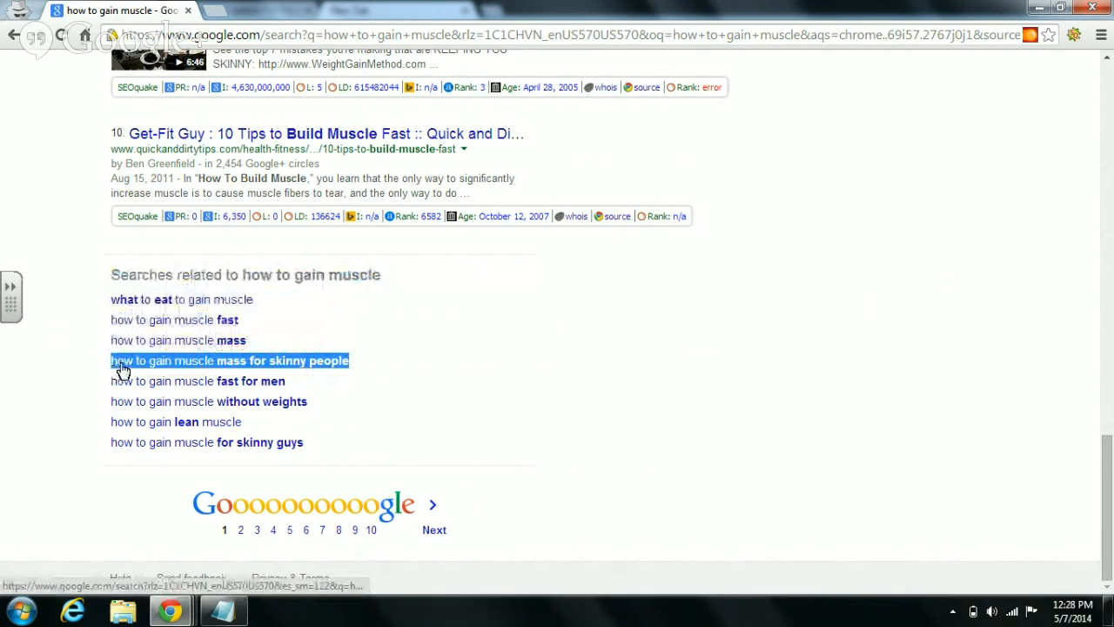
right_click(123, 372)
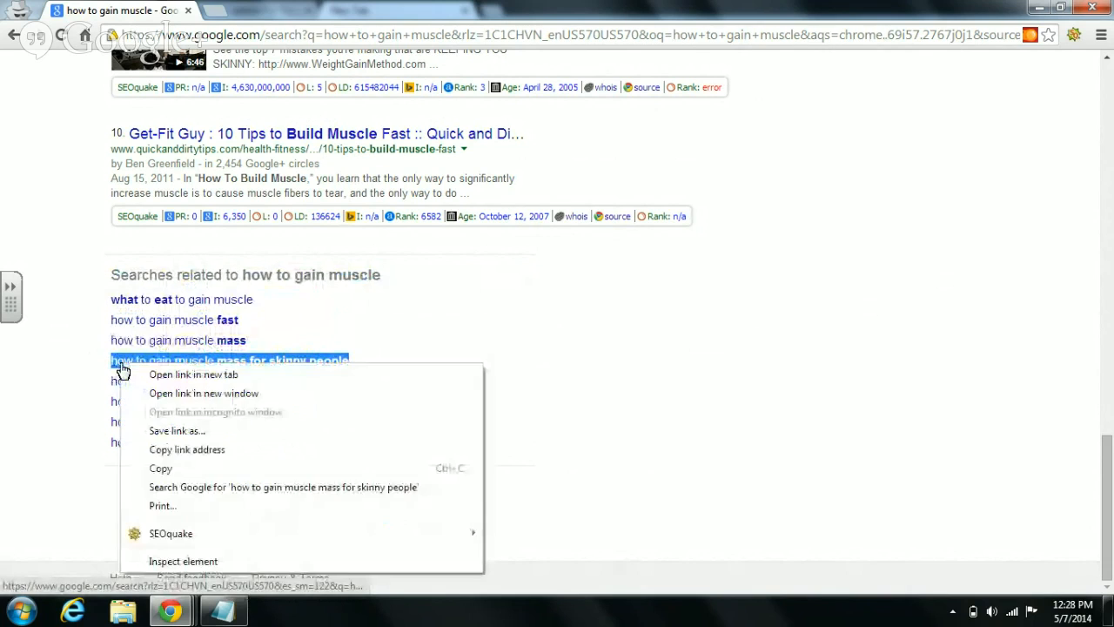
click(190, 471)
click(223, 611)
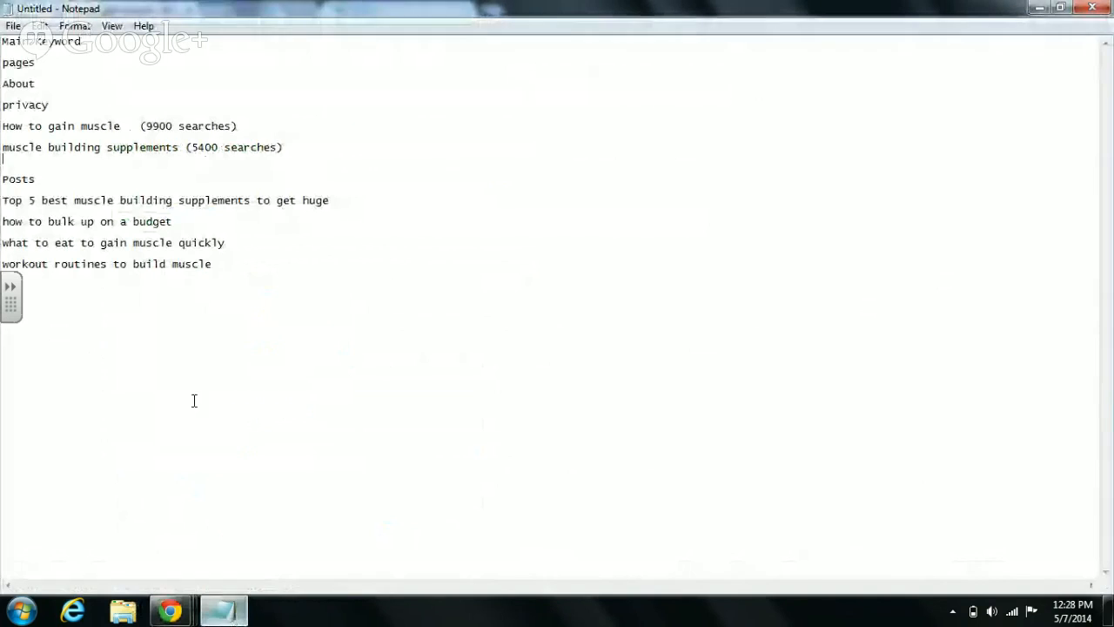
right_click(50, 294)
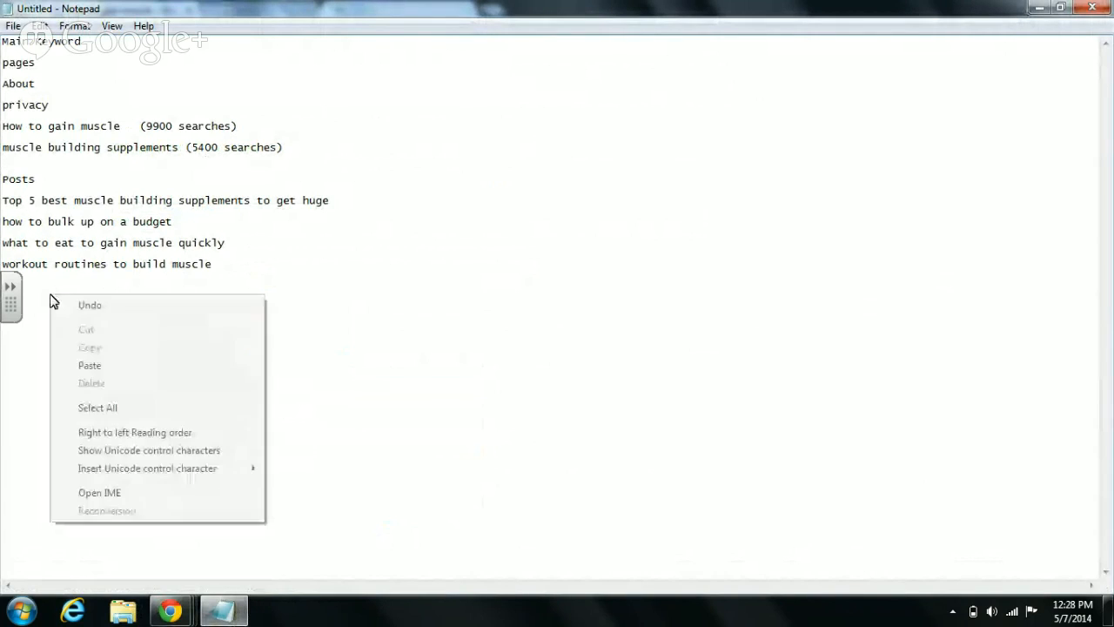
click(100, 366)
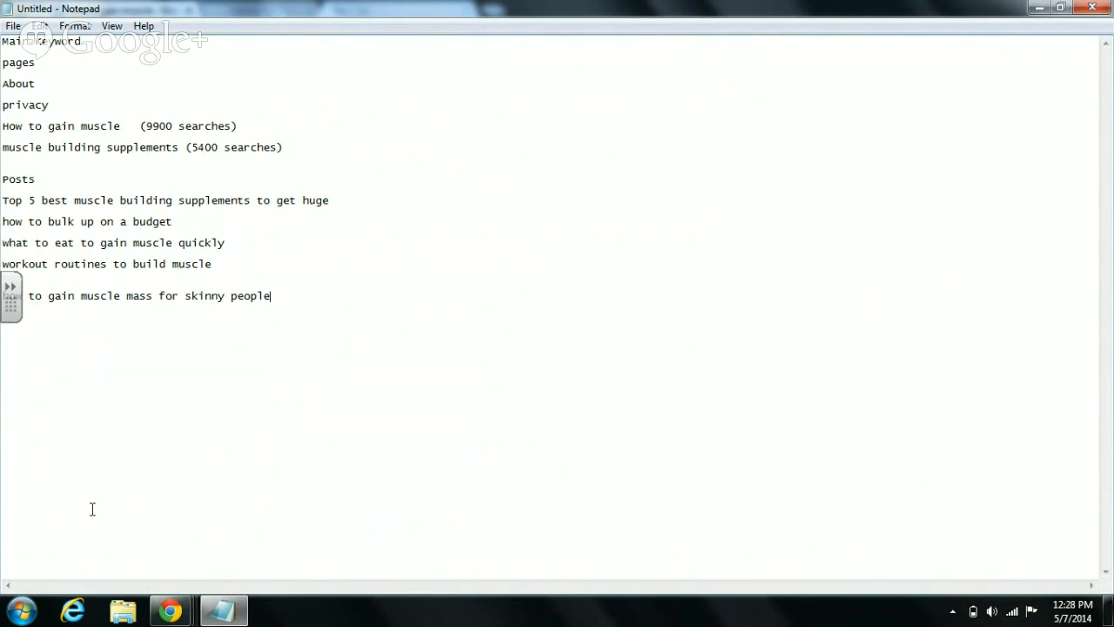
- Copy 'how to gain muscle without weights' onto the next Notepad line, then glance over the results
click(171, 612)
click(390, 562)
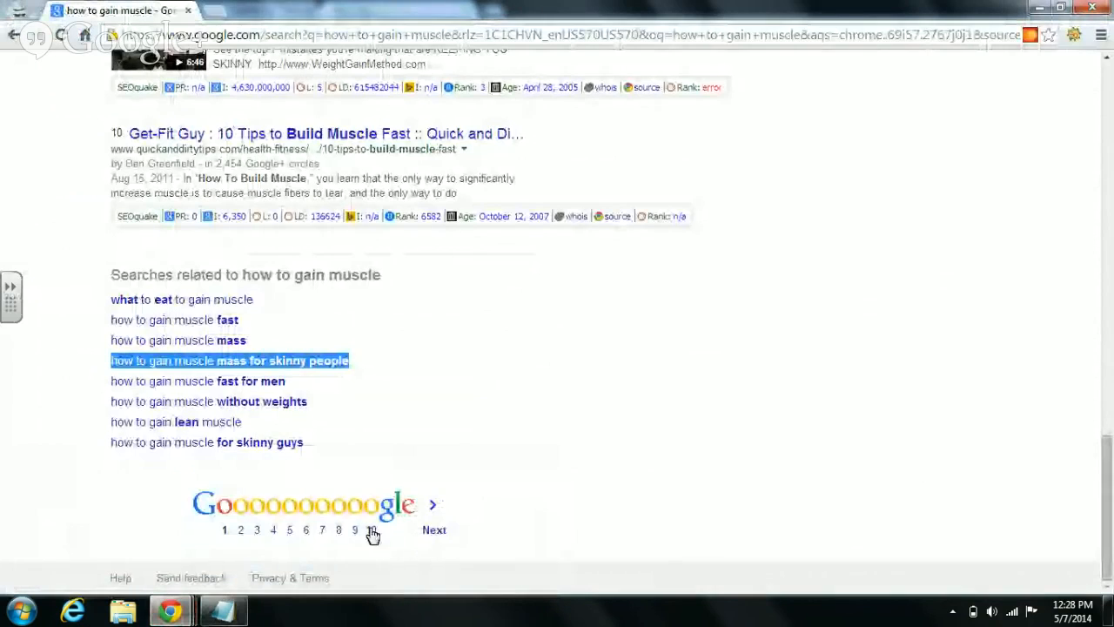
drag(307, 407, 114, 411)
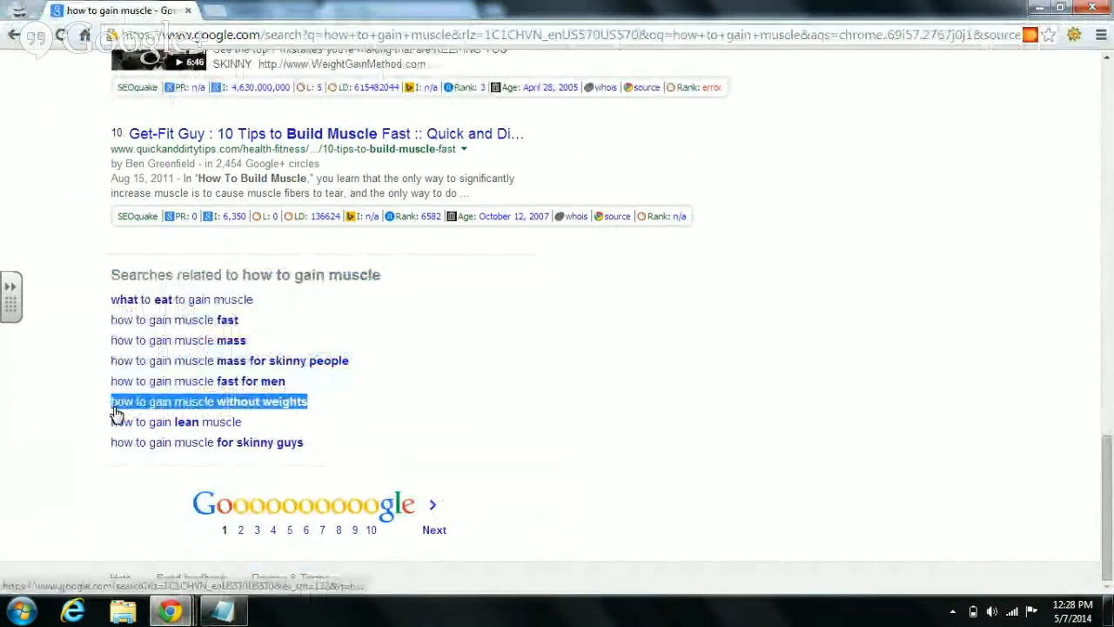
right_click(125, 409)
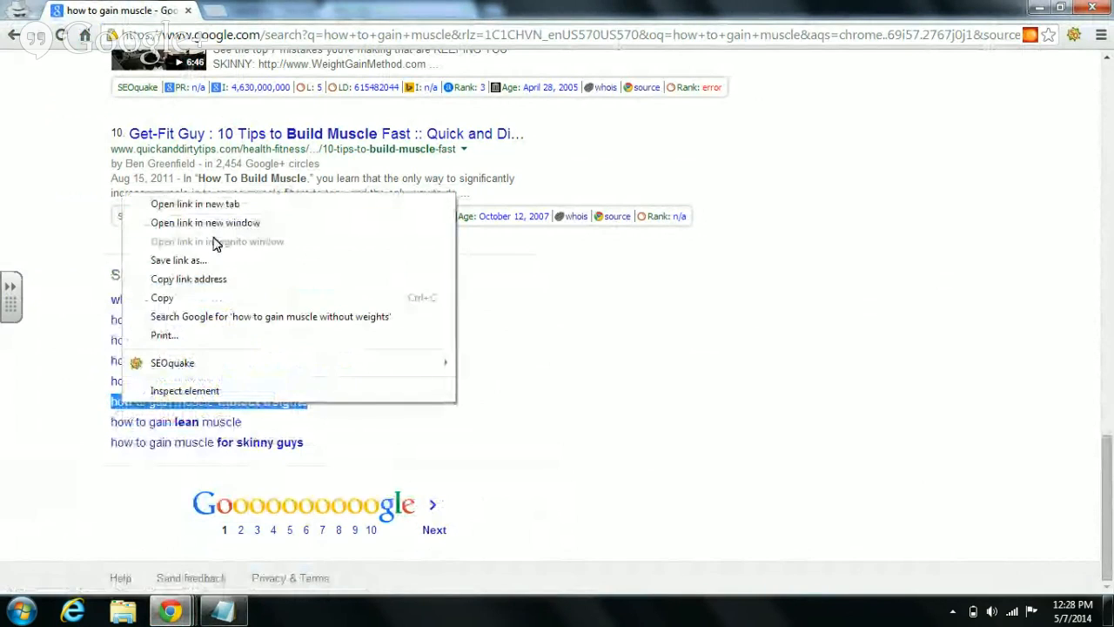
click(244, 298)
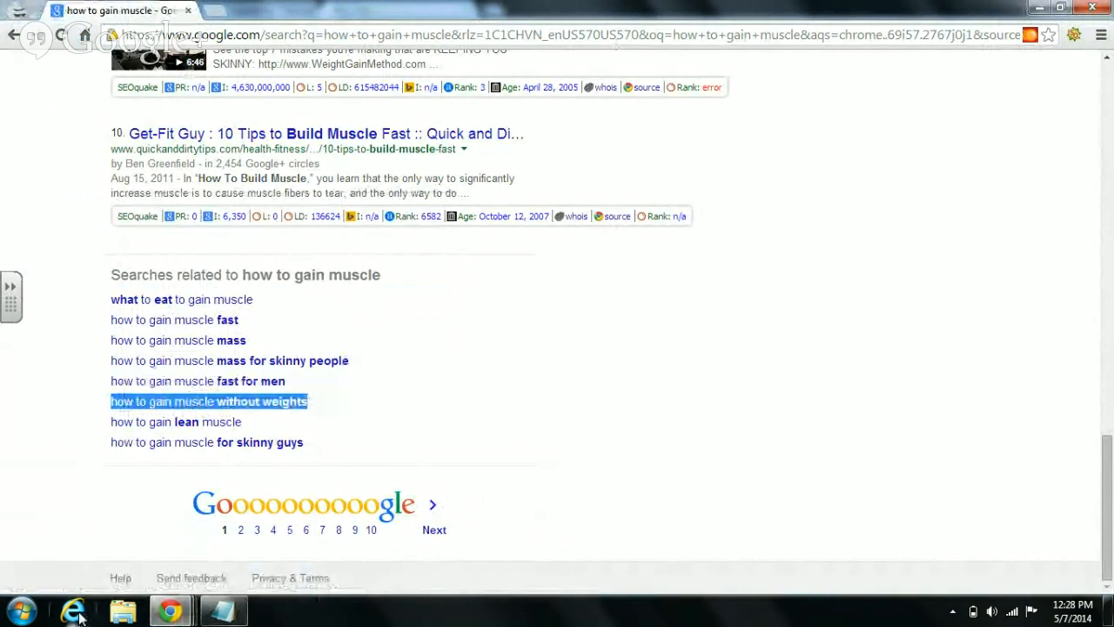
mouse_move(185, 614)
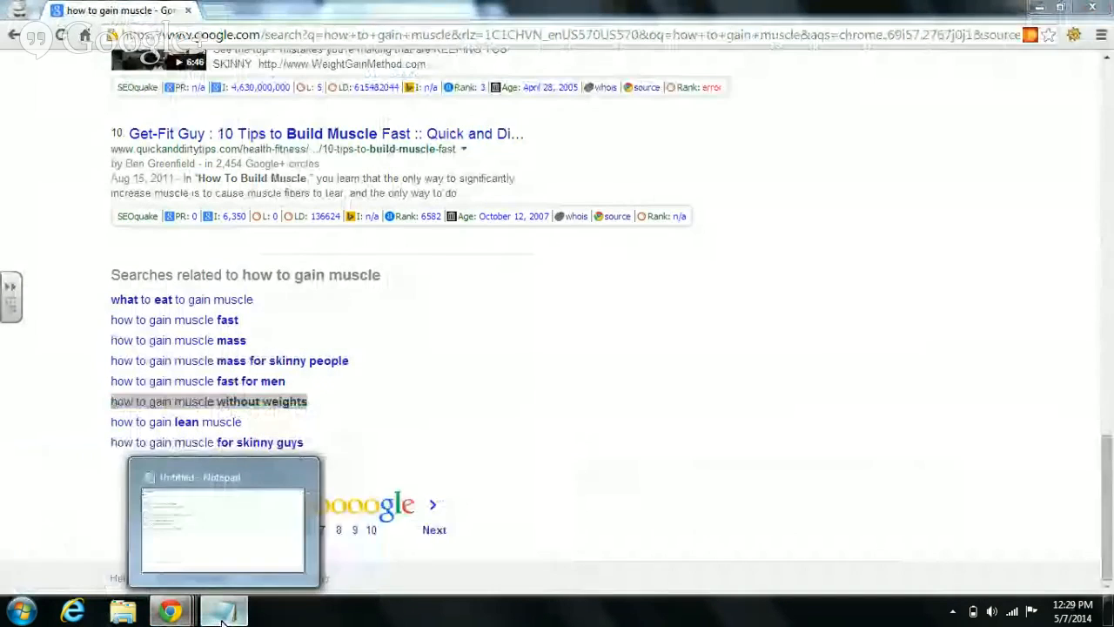
click(223, 613)
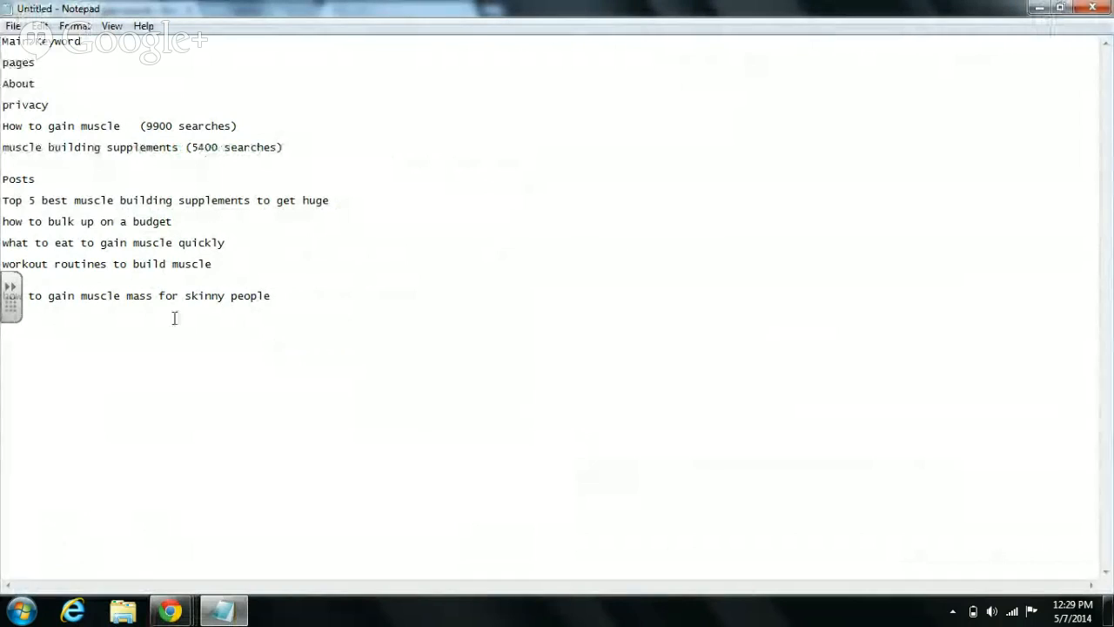
right_click(19, 323)
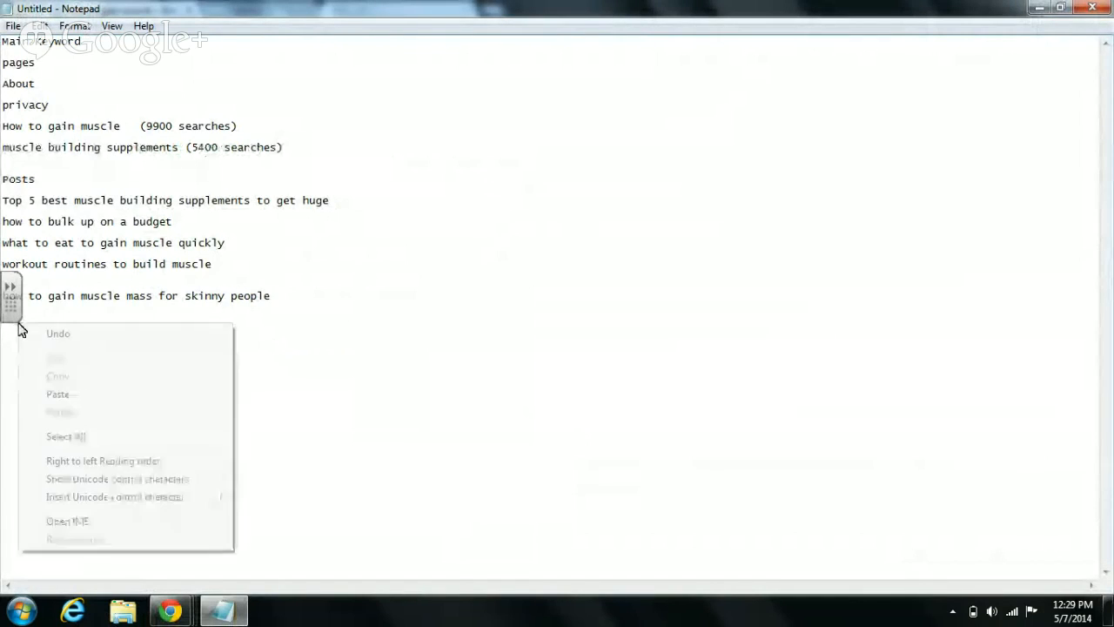
click(60, 392)
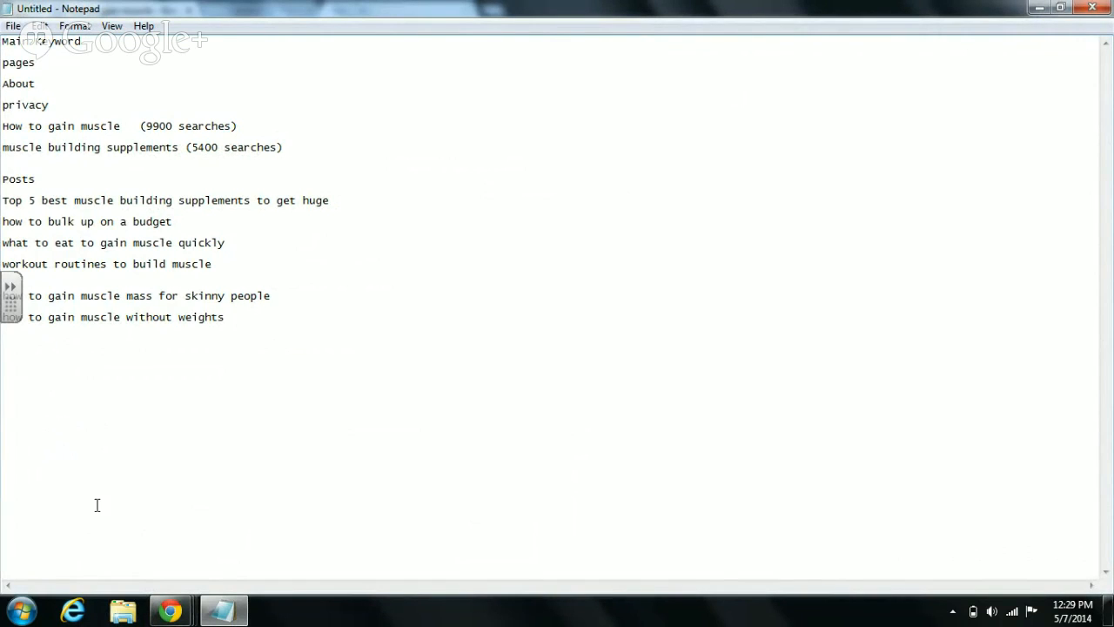
mouse_move(171, 609)
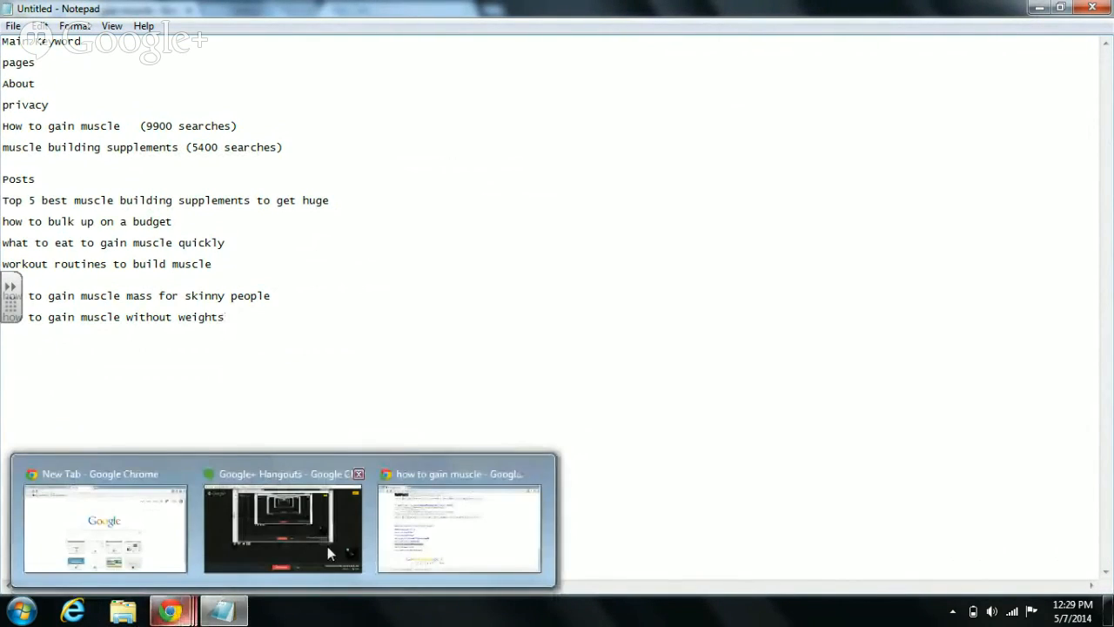
mouse_move(466, 533)
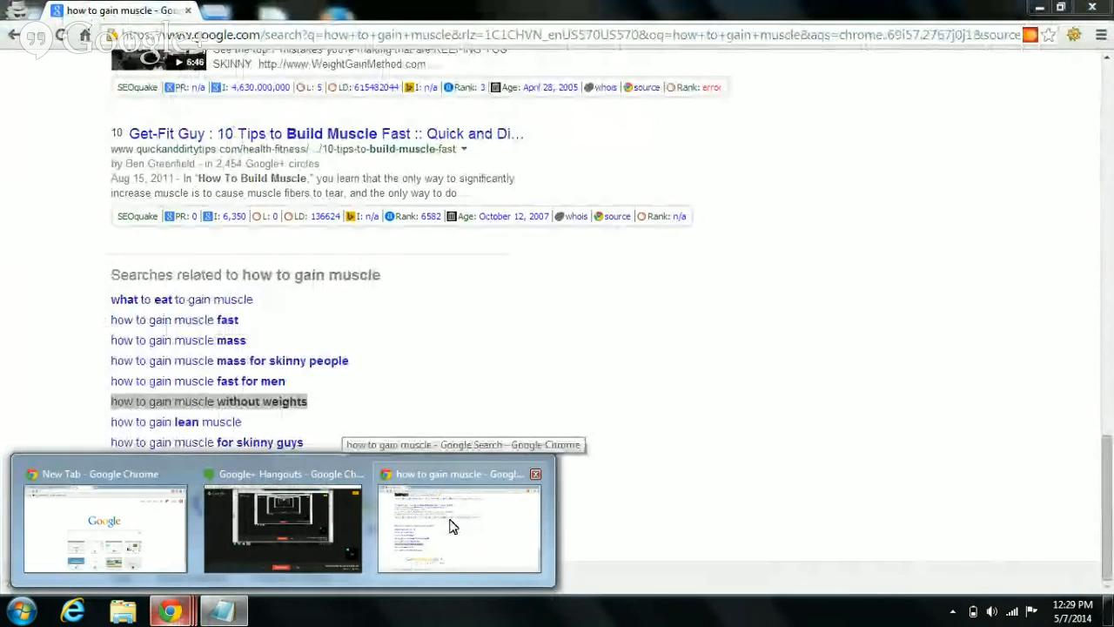
click(451, 525)
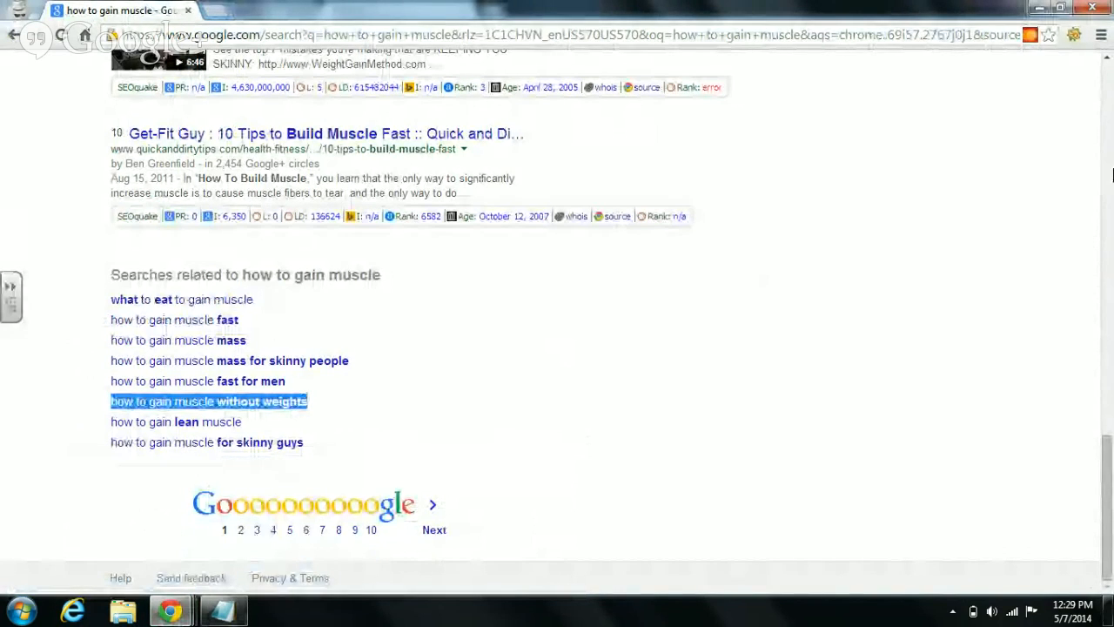
drag(1108, 465, 1110, 83)
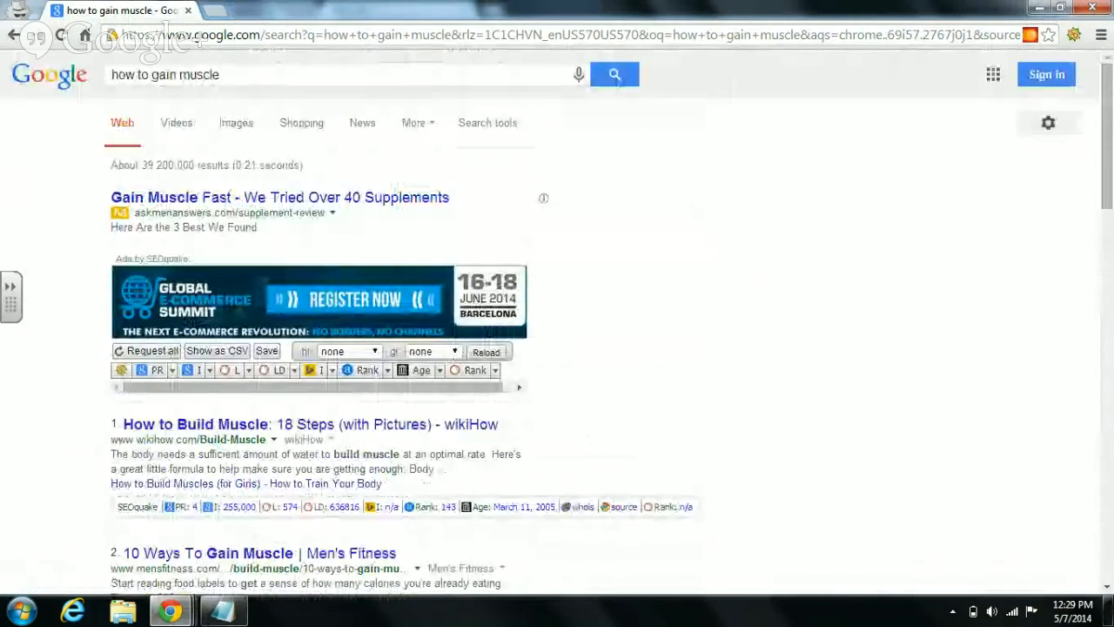
click(223, 611)
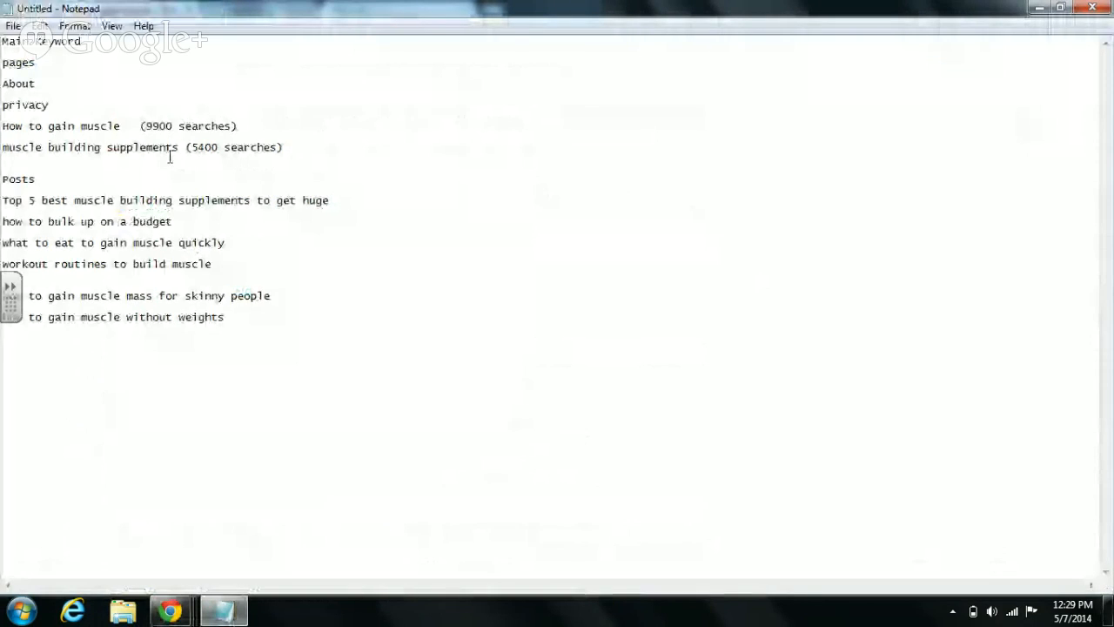
- Copy 'muscle building supplements' from Notepad and search it in Google instead of 'how to gain muscle'
drag(179, 148, 8, 154)
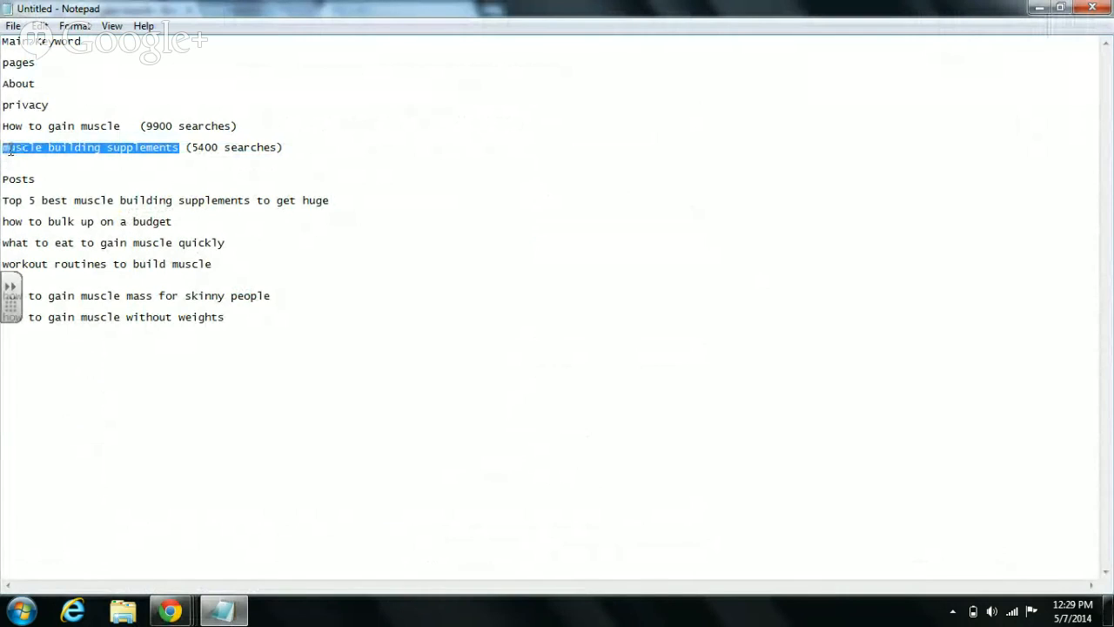
right_click(15, 149)
click(52, 200)
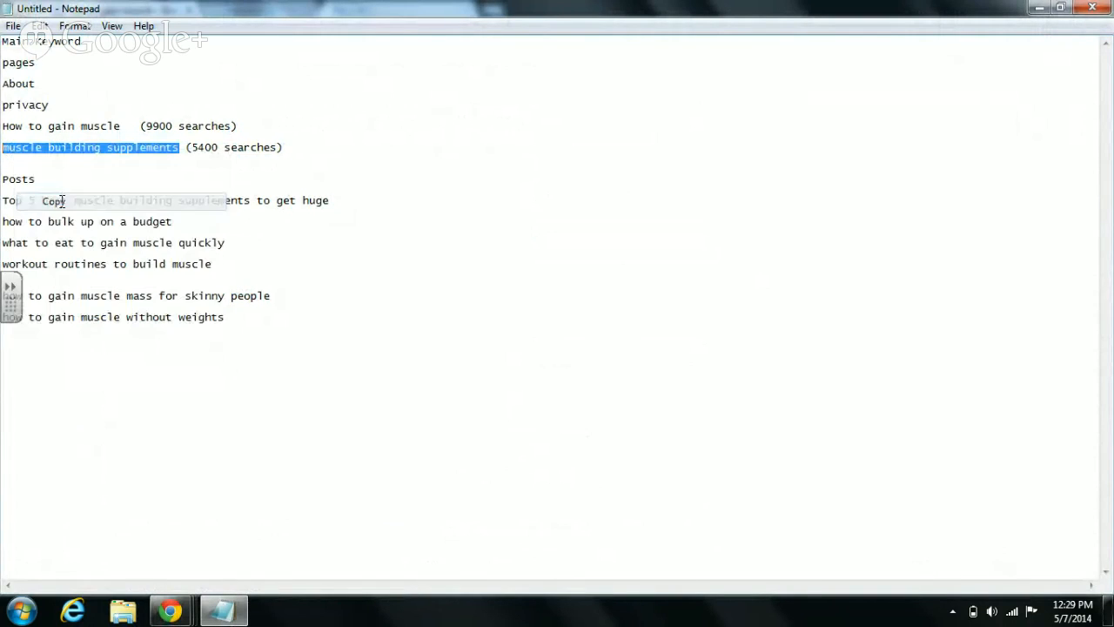
mouse_move(183, 615)
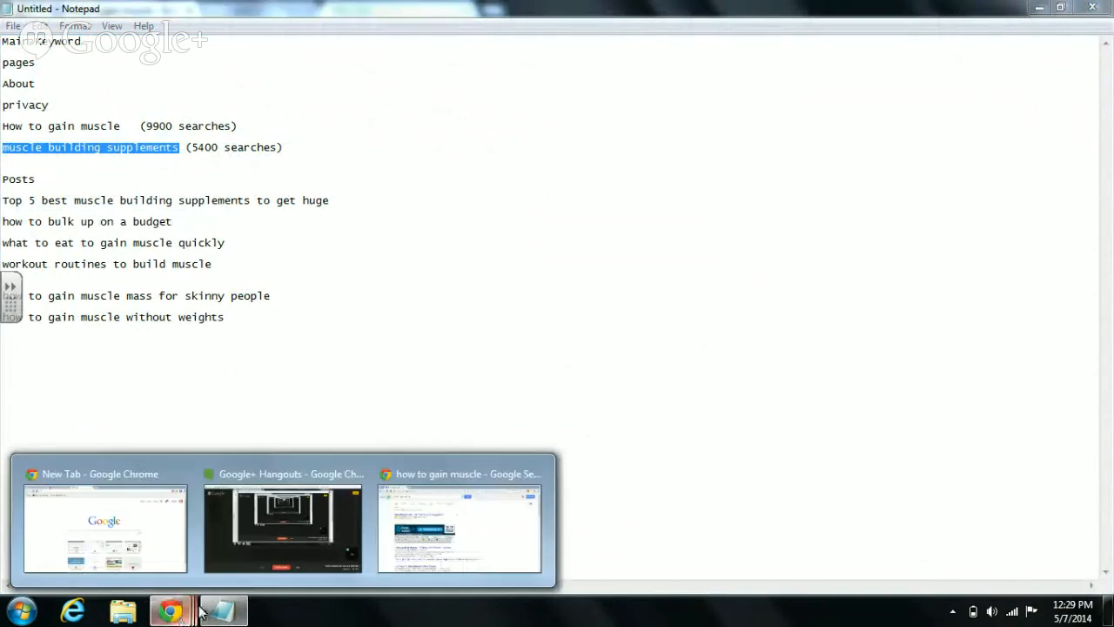
click(469, 549)
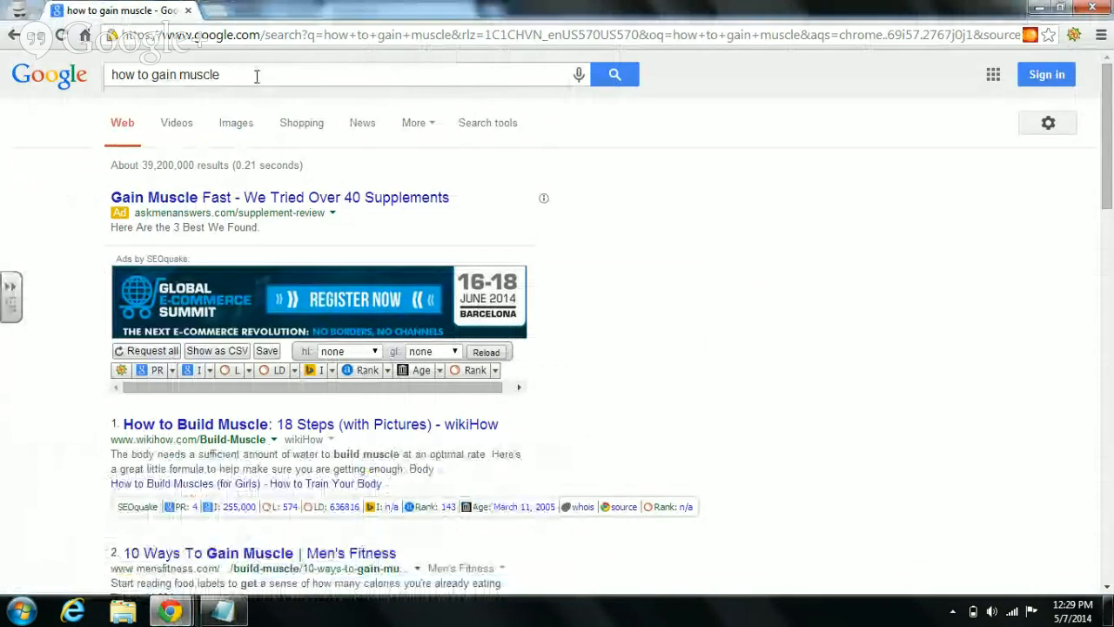
drag(257, 76, 114, 75)
right_click(120, 76)
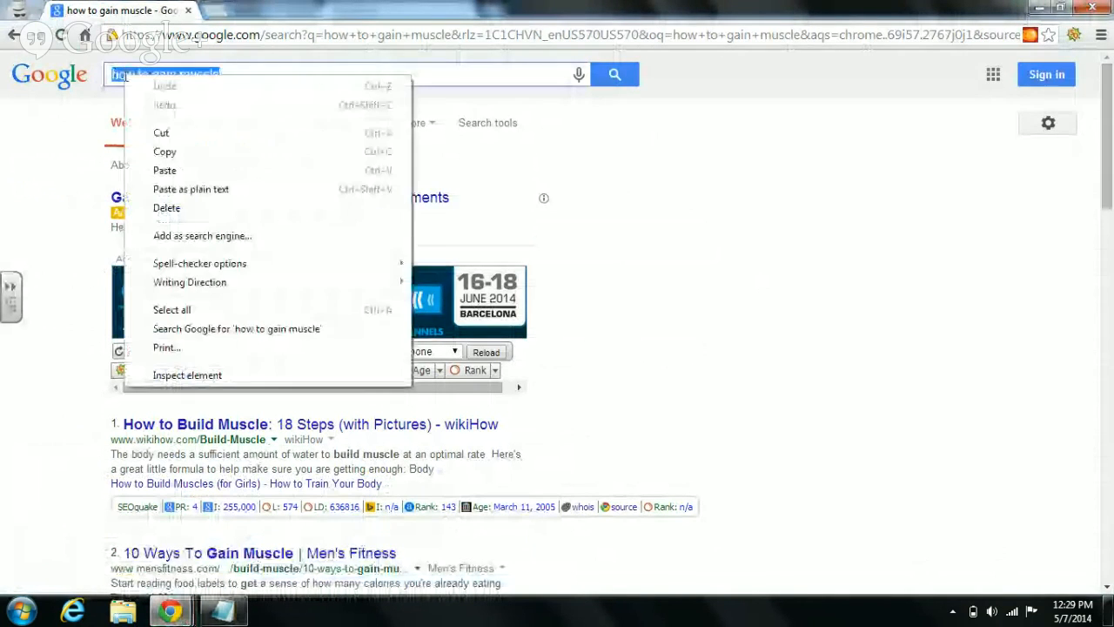
click(147, 171)
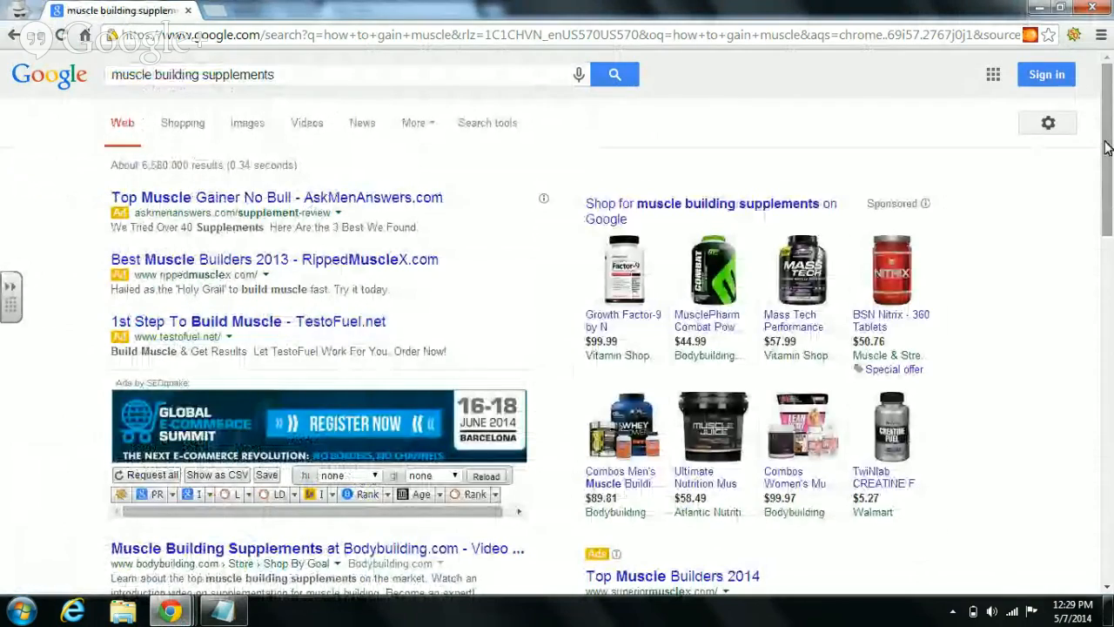
- Copy the related search 'muscle building supplements reviews' and place the Notepad cursor below the posts
drag(1107, 148, 1111, 552)
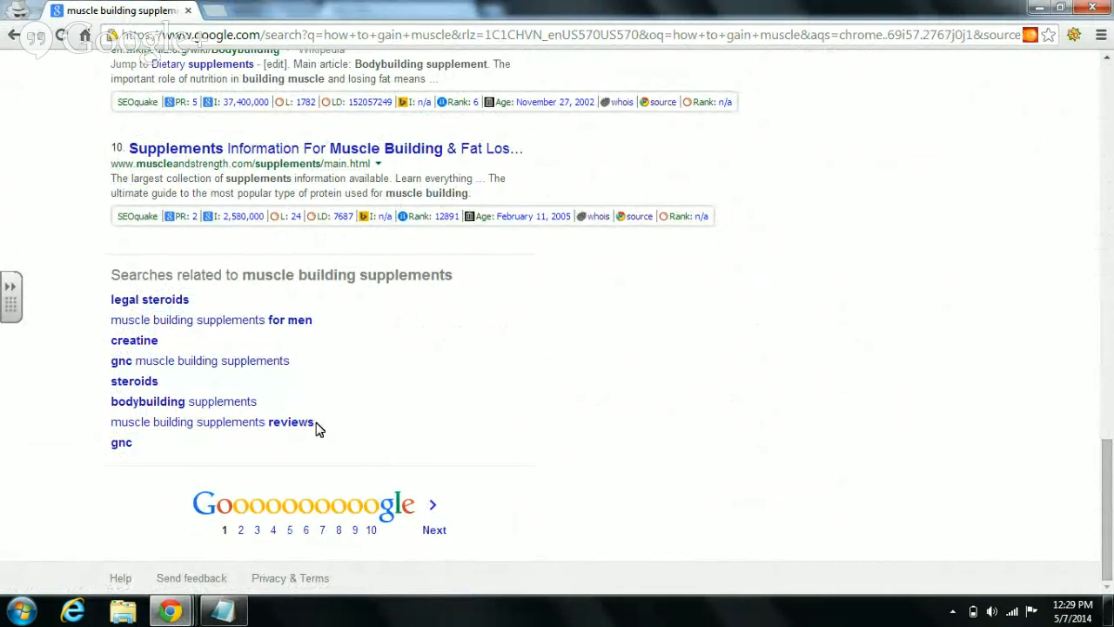
drag(318, 427, 120, 424)
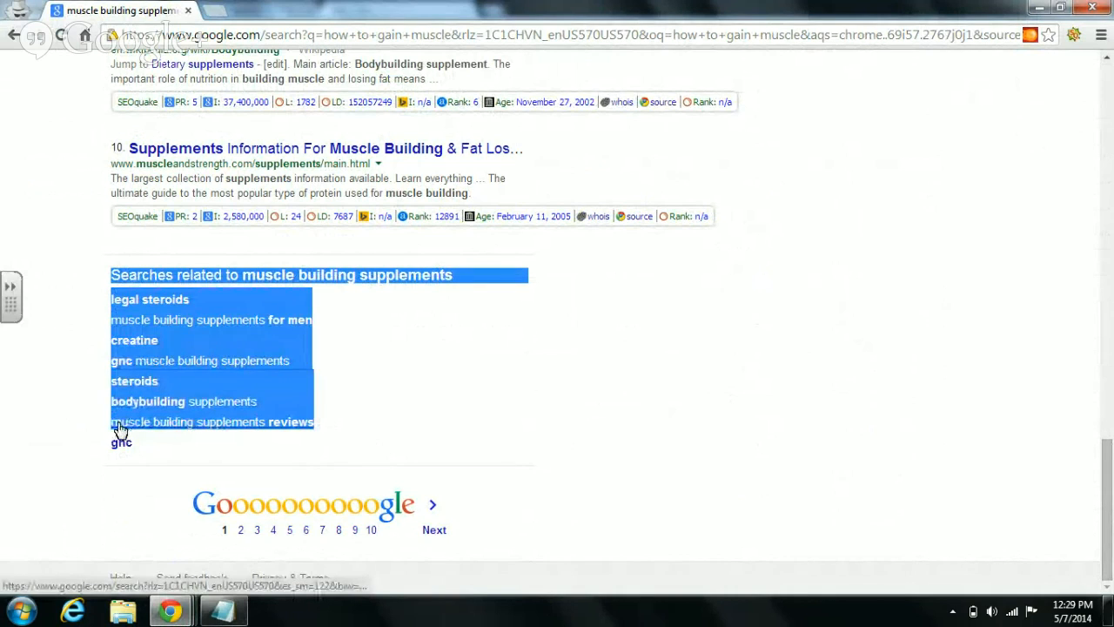
click(104, 429)
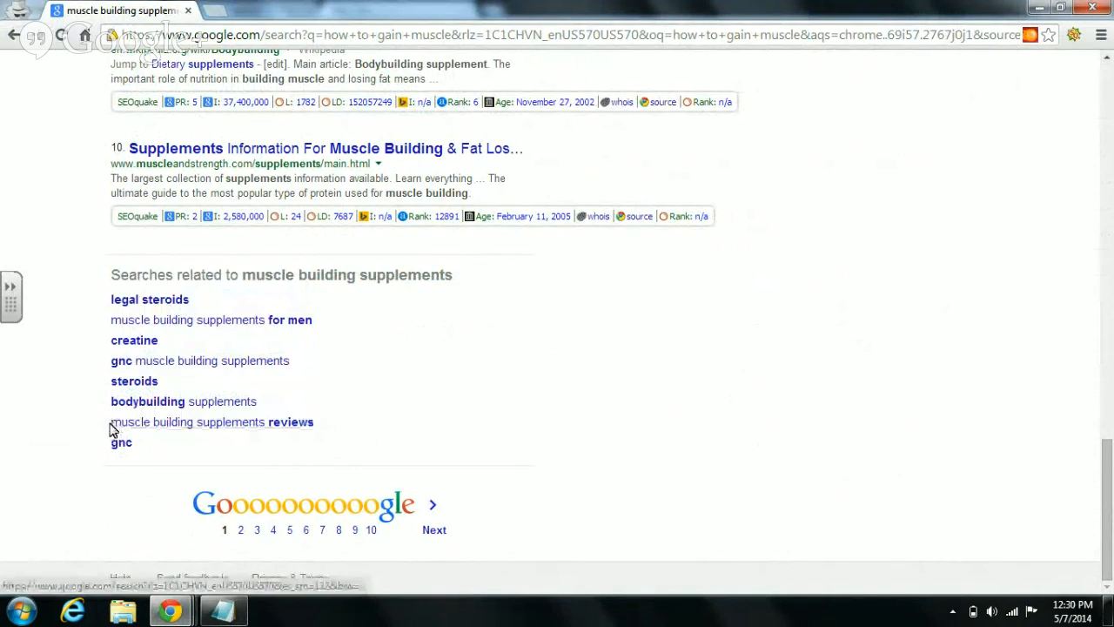
mouse_move(108, 429)
mouse_down()
mouse_move(343, 425)
mouse_move(223, 438)
mouse_move(125, 432)
mouse_up()
click(341, 426)
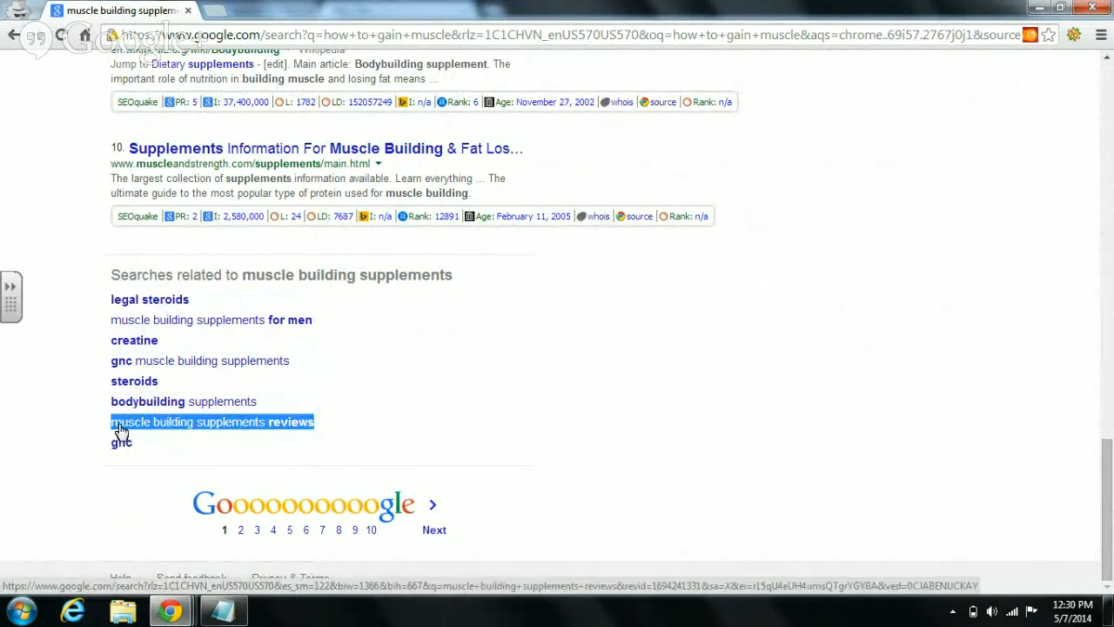
right_click(118, 433)
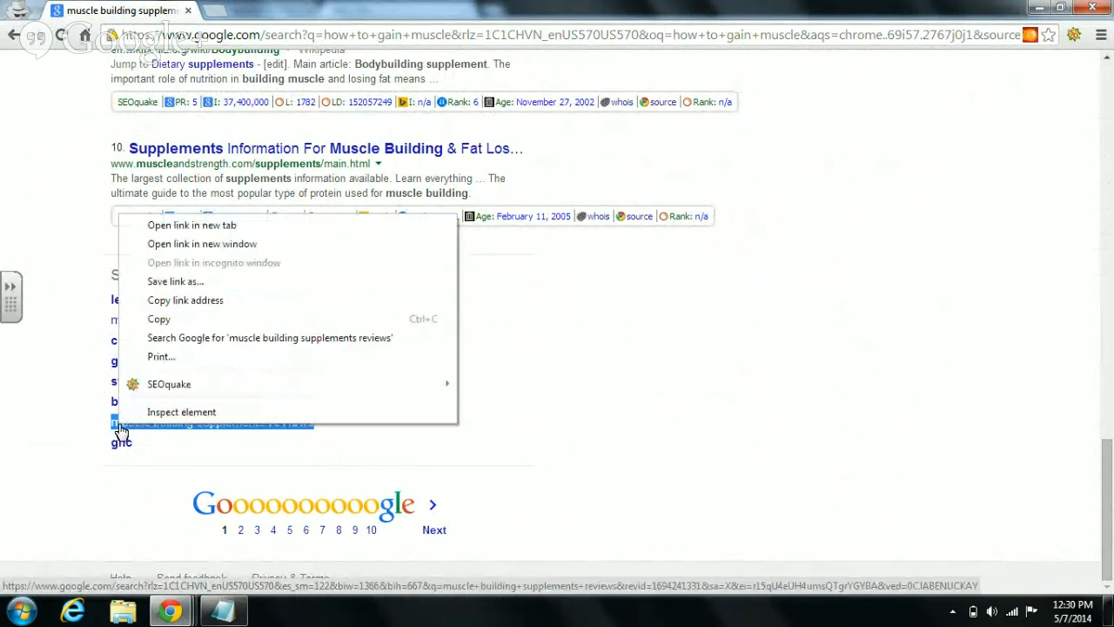
click(169, 315)
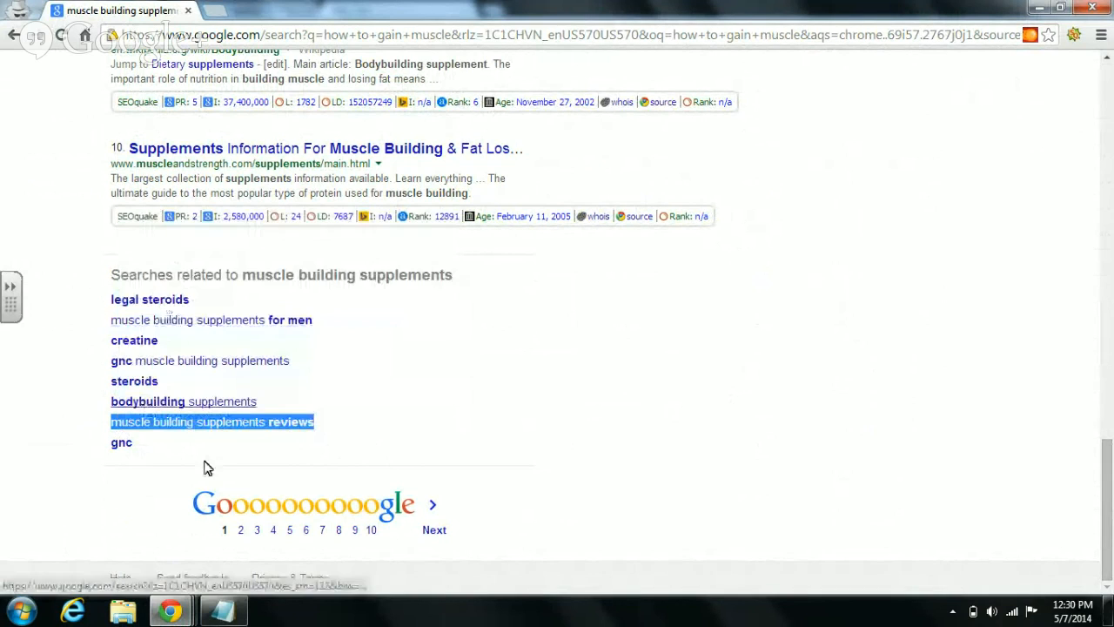
click(243, 619)
click(61, 349)
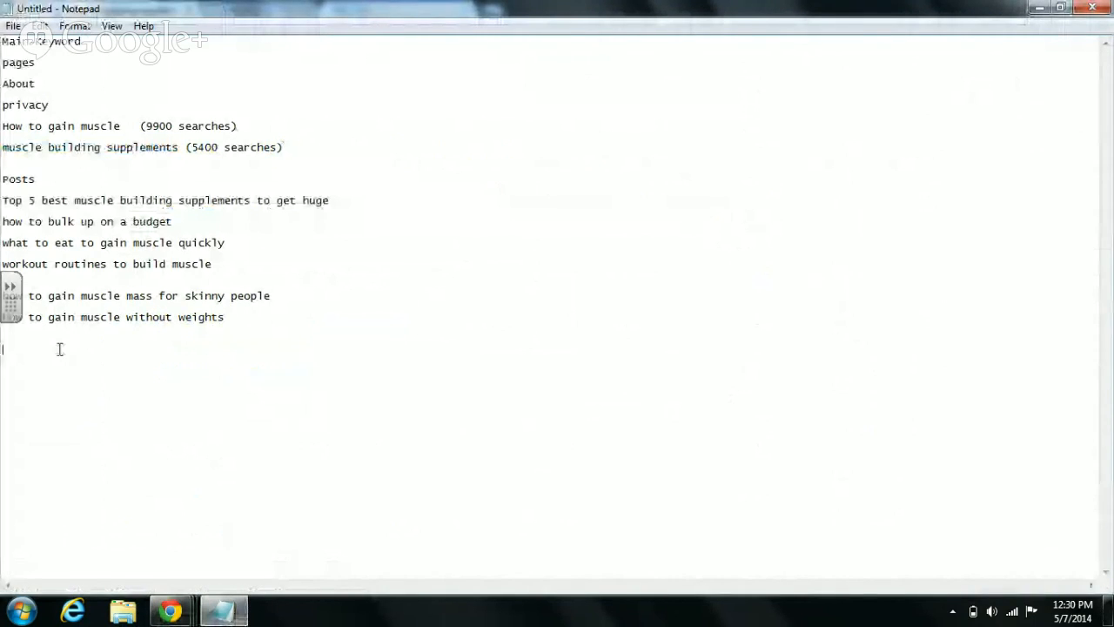
- Paste 'muscle building supplements reviews' onto the empty line beneath the post titles
right_click(59, 349)
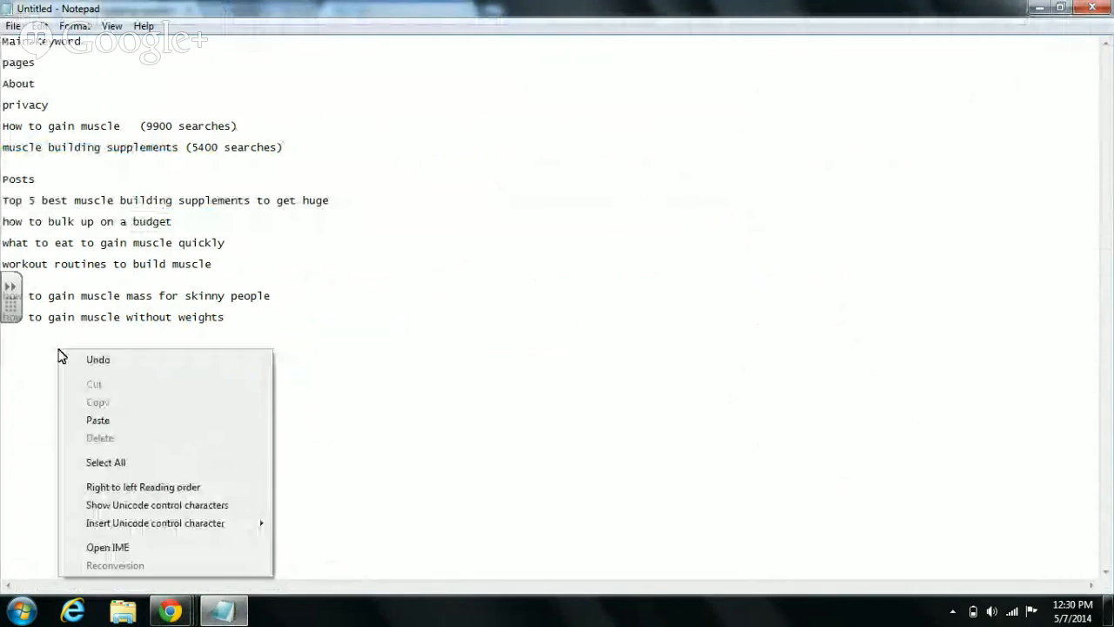
click(99, 419)
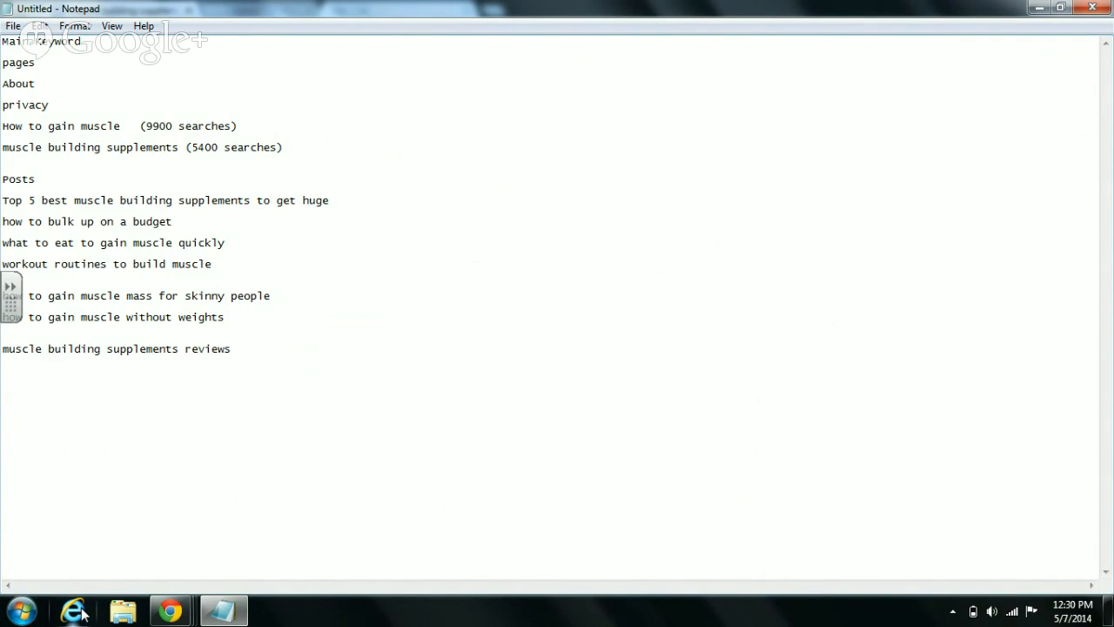
- Open the 'muscle building supplements reviews' results and copy its related search 'creatine supplements reviews'
mouse_move(171, 611)
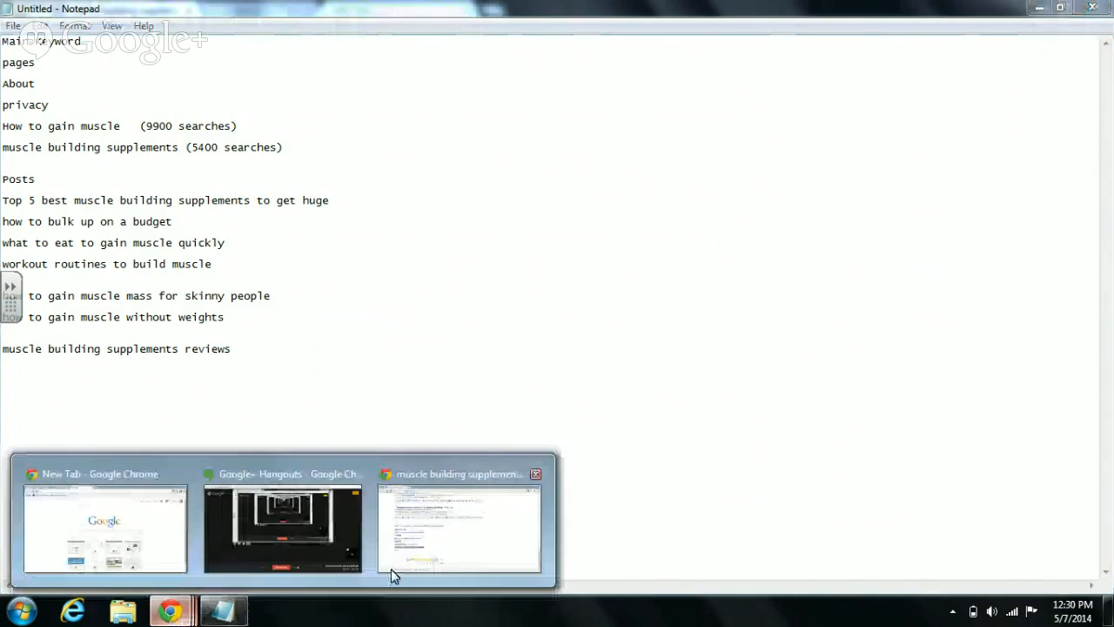
click(457, 553)
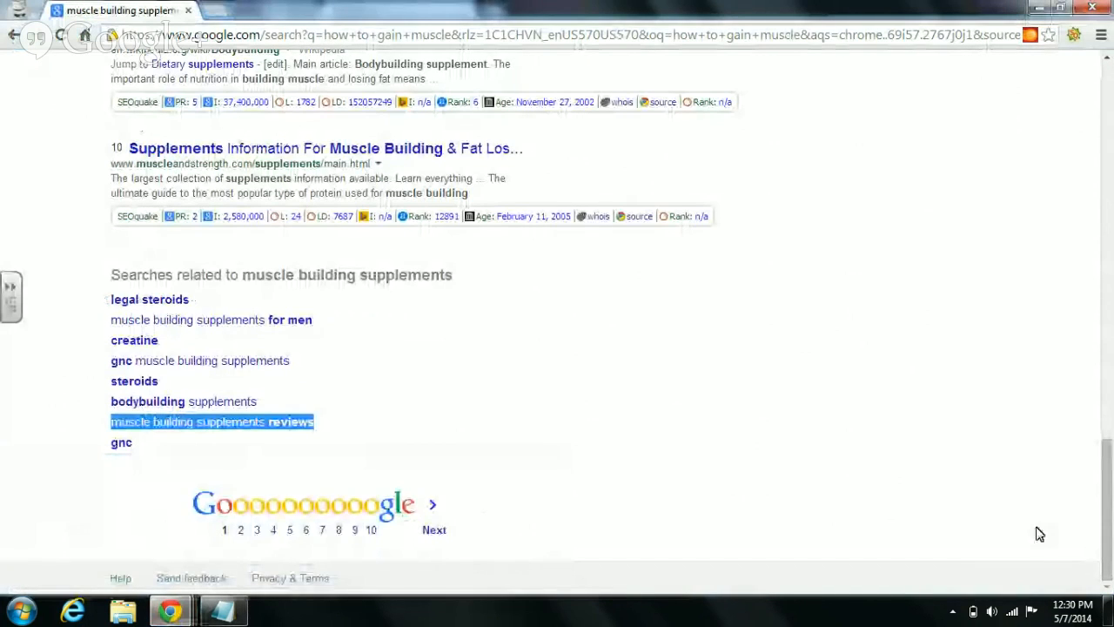
click(263, 424)
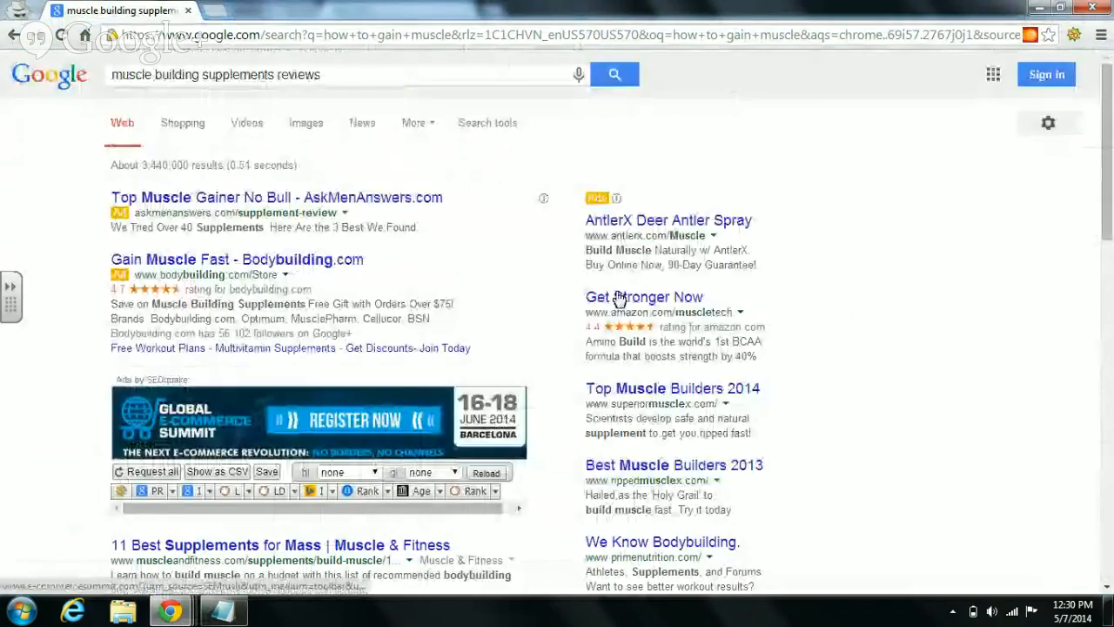
drag(1112, 166, 1111, 570)
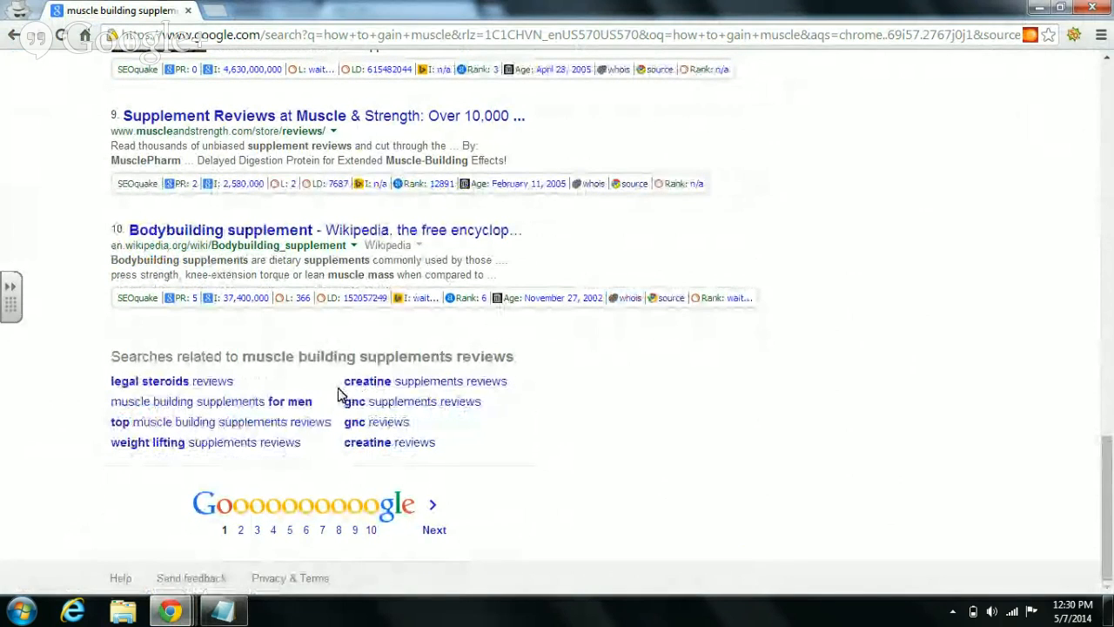
mouse_move(343, 391)
mouse_down()
mouse_move(517, 368)
mouse_move(482, 384)
mouse_move(563, 381)
mouse_move(435, 393)
mouse_move(340, 387)
mouse_move(347, 380)
mouse_up()
key(ctrl+c)
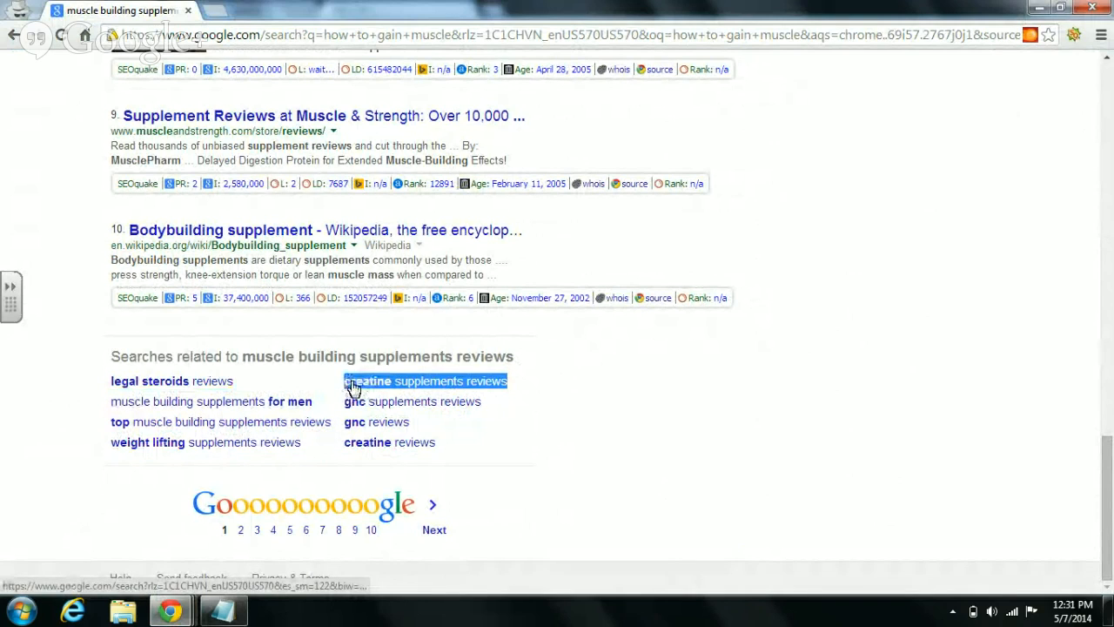
right_click(352, 386)
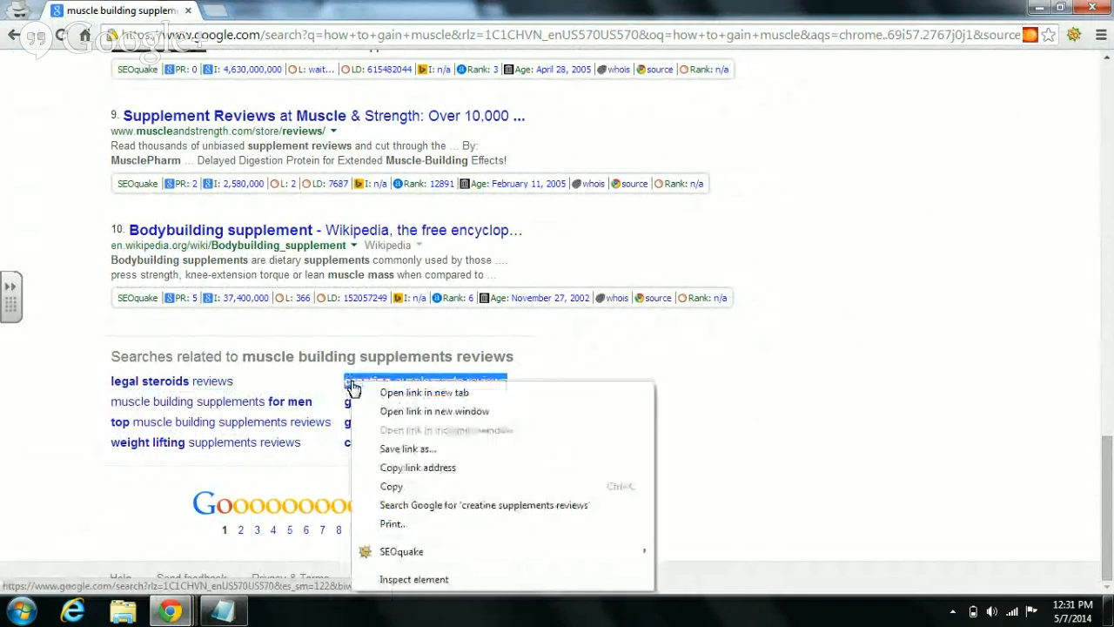
click(415, 487)
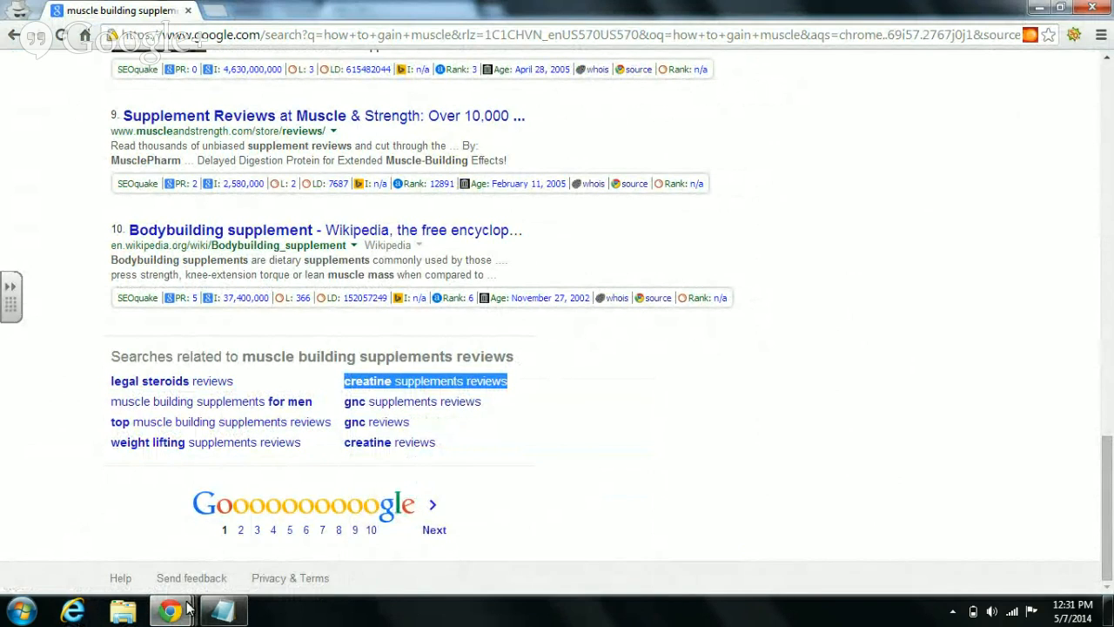
click(235, 613)
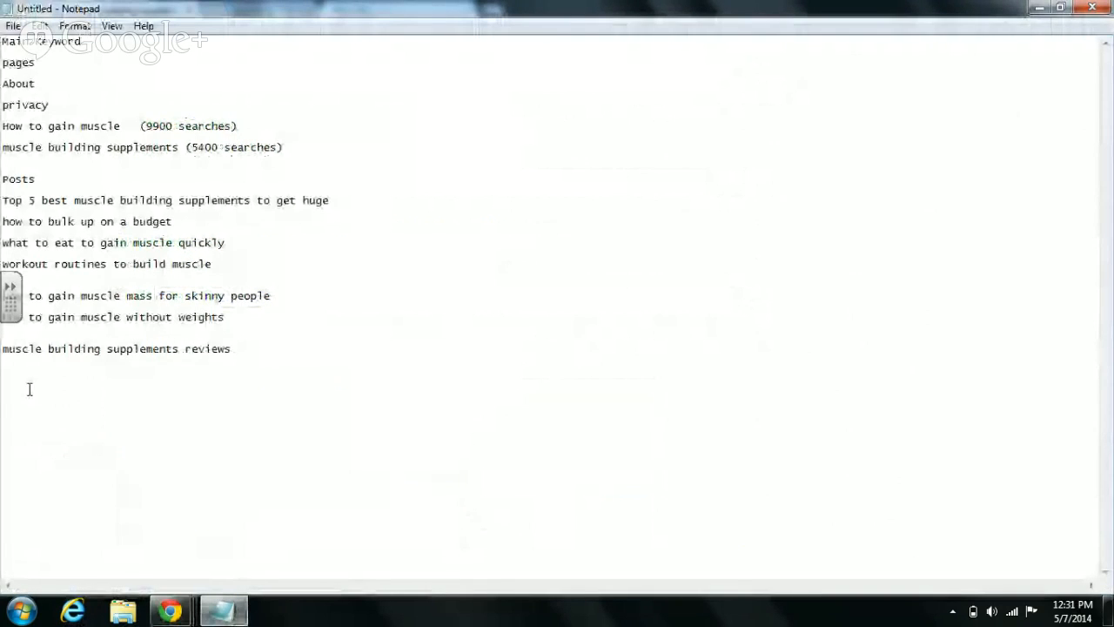
- Paste 'creatine supplements reviews' on the empty line under 'muscle building supplements reviews'
click(29, 389)
right_click(28, 393)
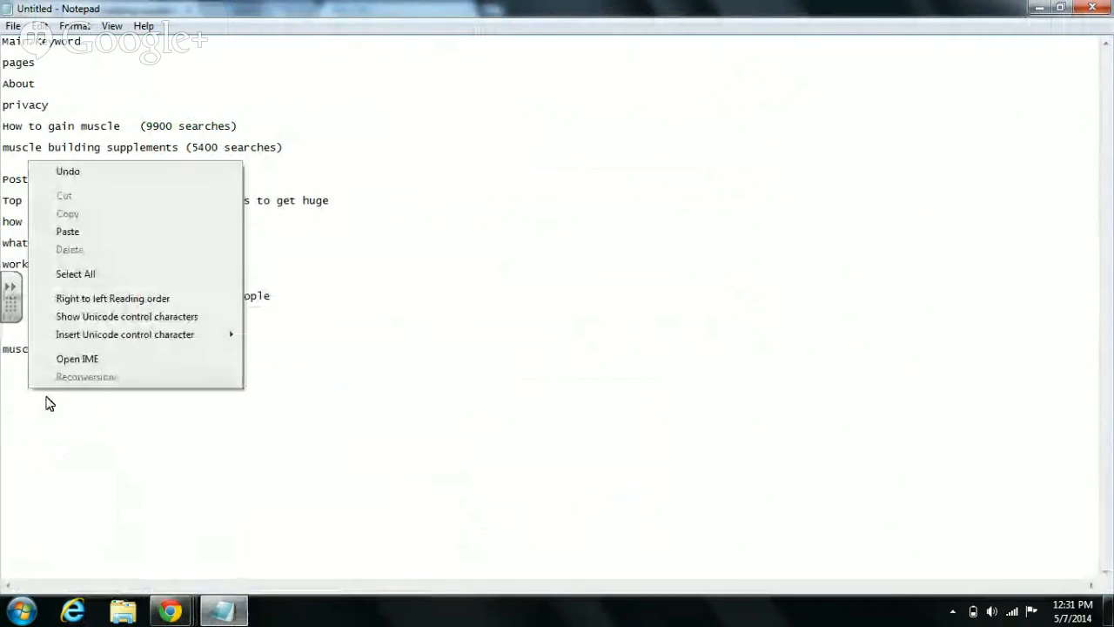
click(68, 232)
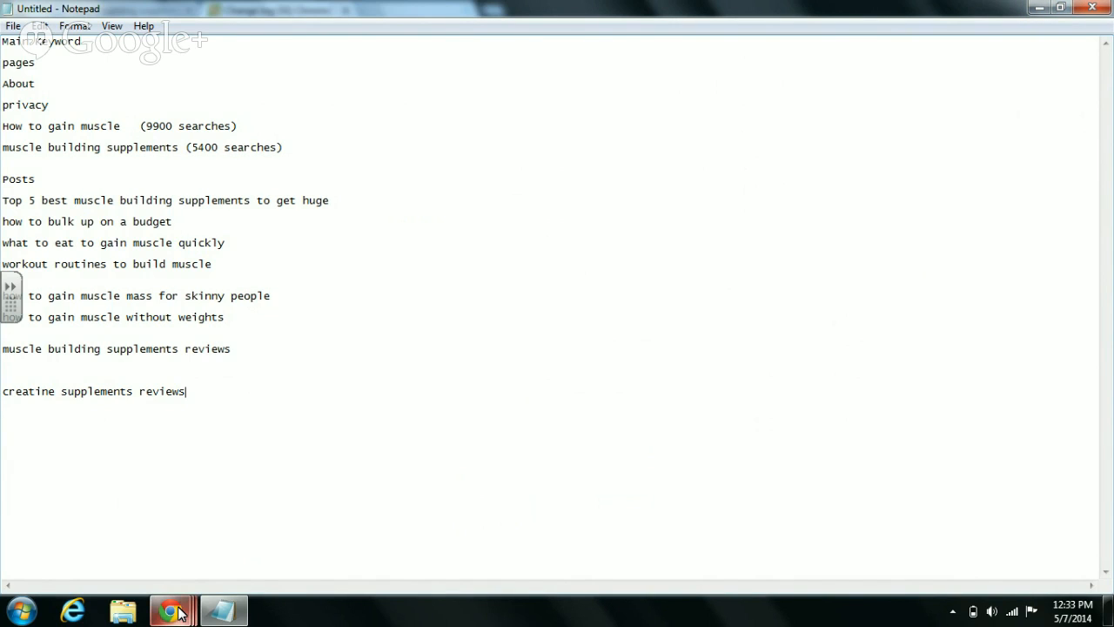
- Switch to the Hangouts On Air window and stop the live broadcast
mouse_move(178, 613)
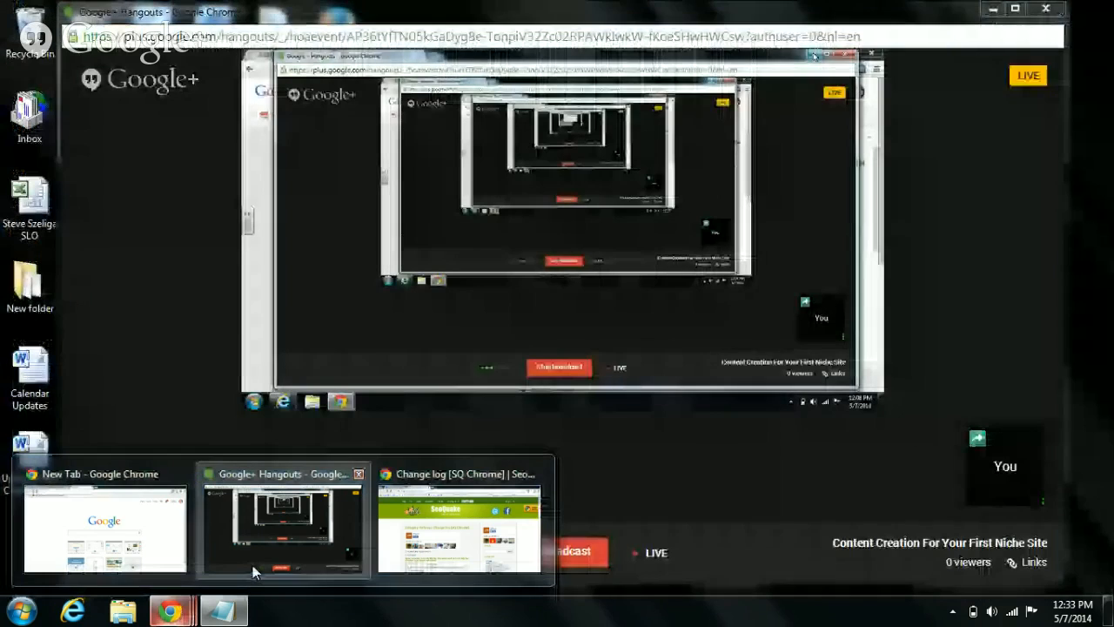
click(252, 570)
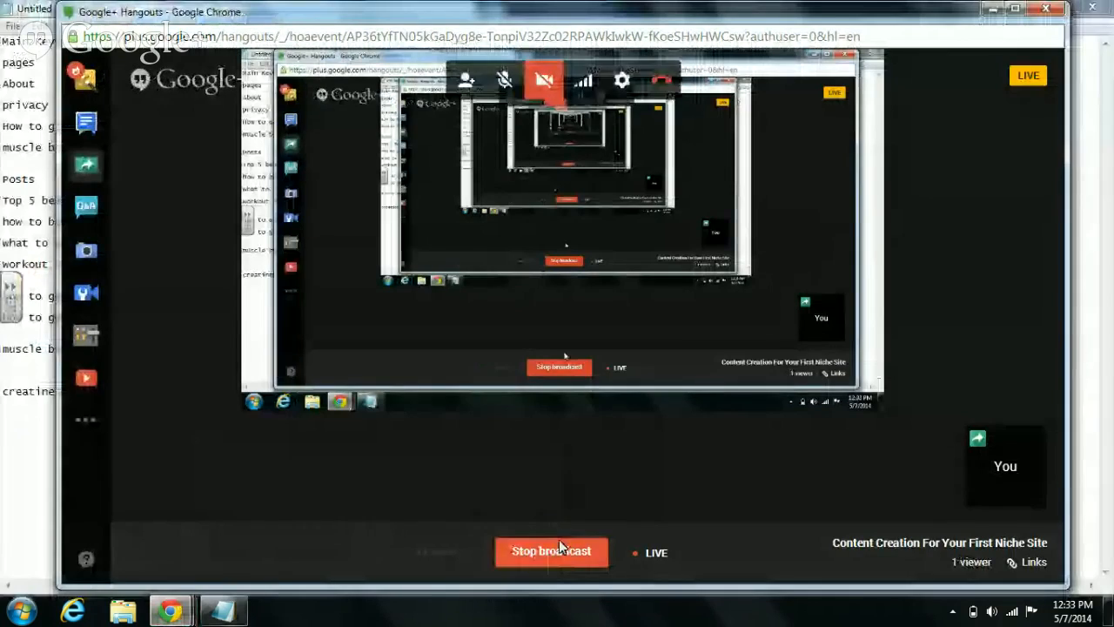
click(563, 564)
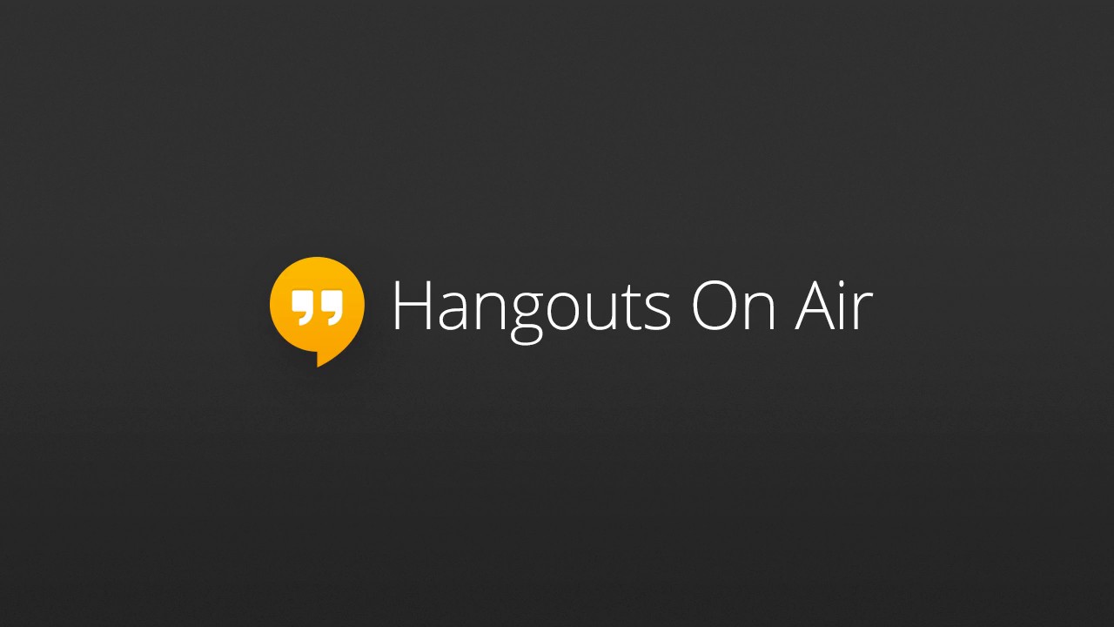